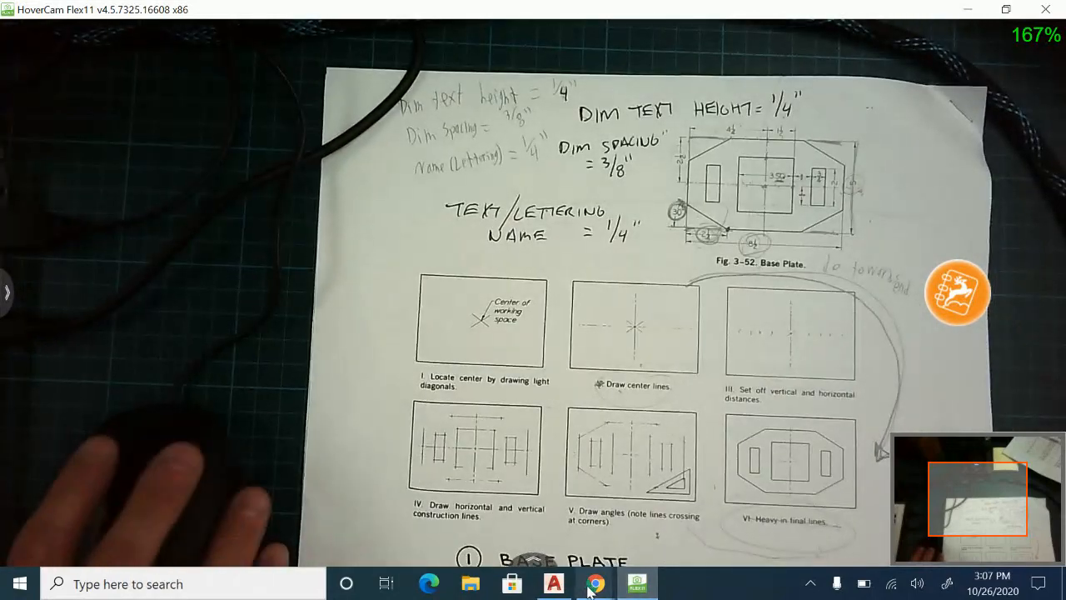
Switch to AutoCAD and open the CAD-BORDERS drawing from CS/Applied Tech/AutoCAD on the Shared Student (R:) drive.
left_click(551, 585)
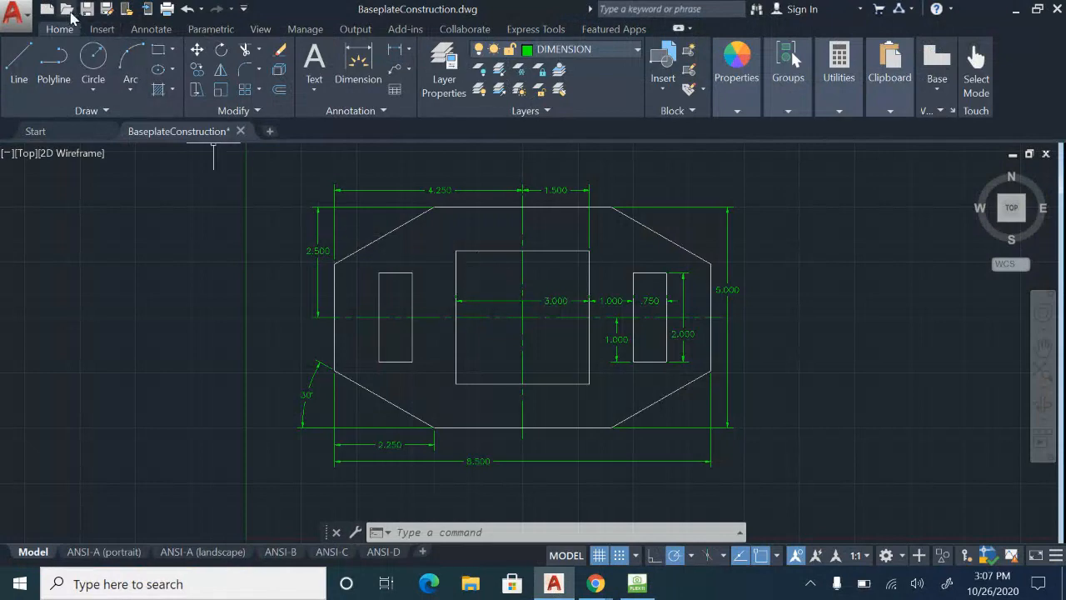
middle_click_drag(279, 324, 303, 337)
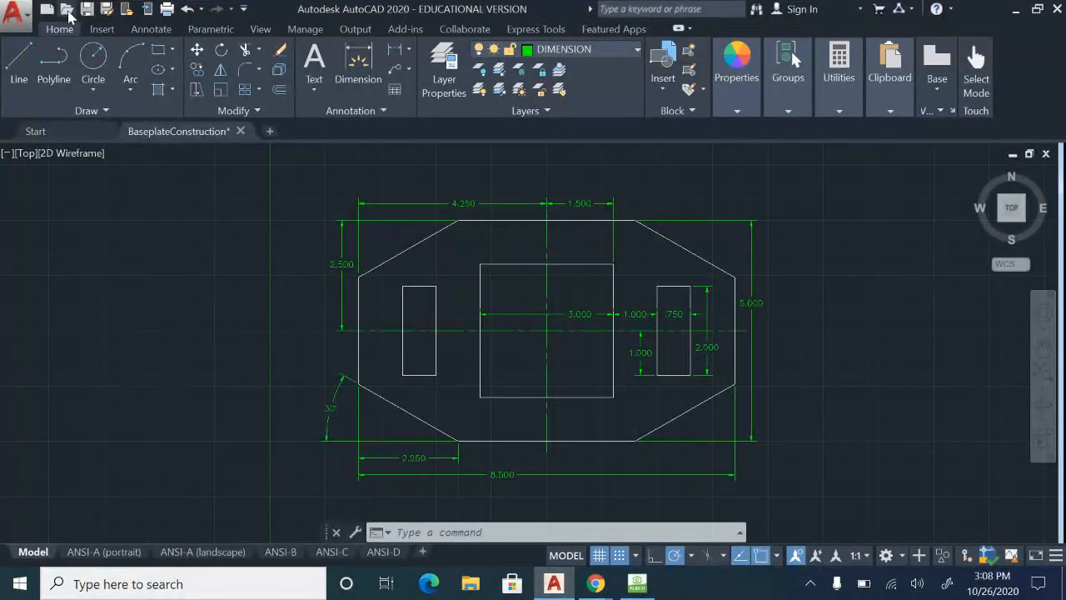
left_click(67, 9)
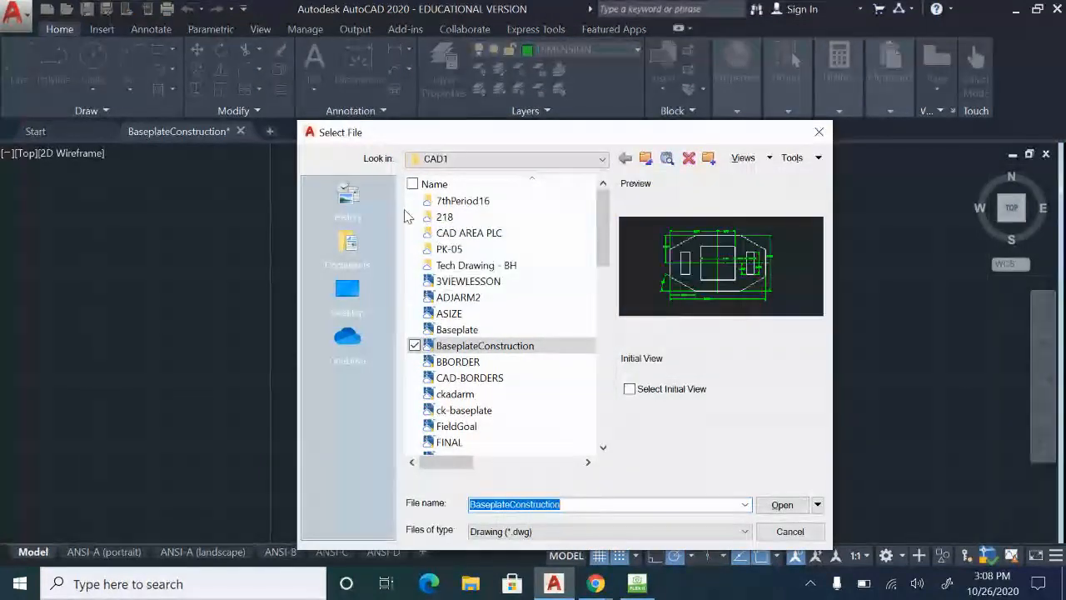
left_click(528, 159)
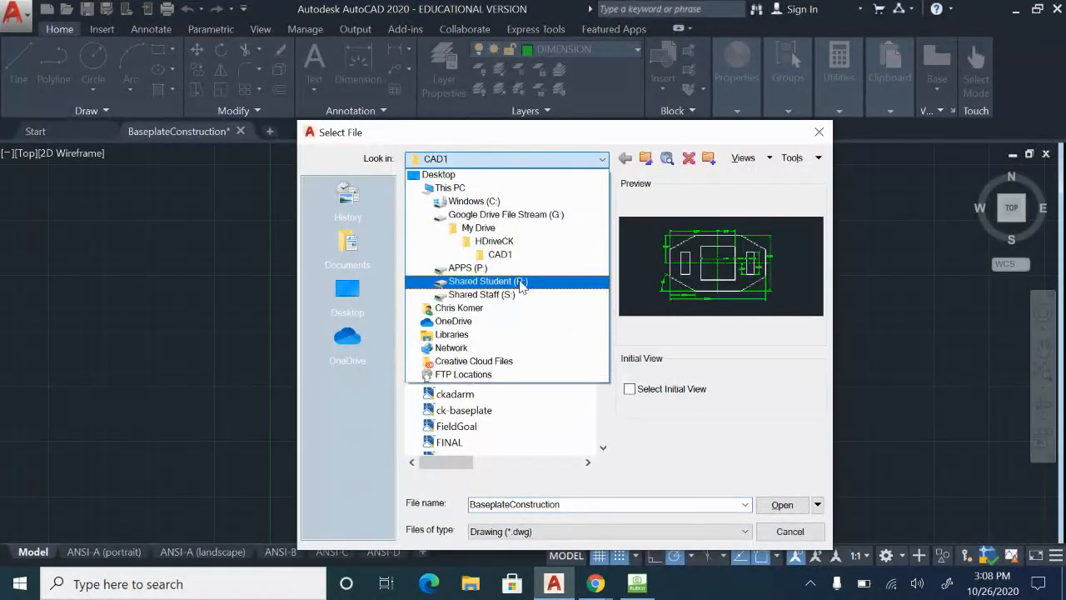
left_click(522, 284)
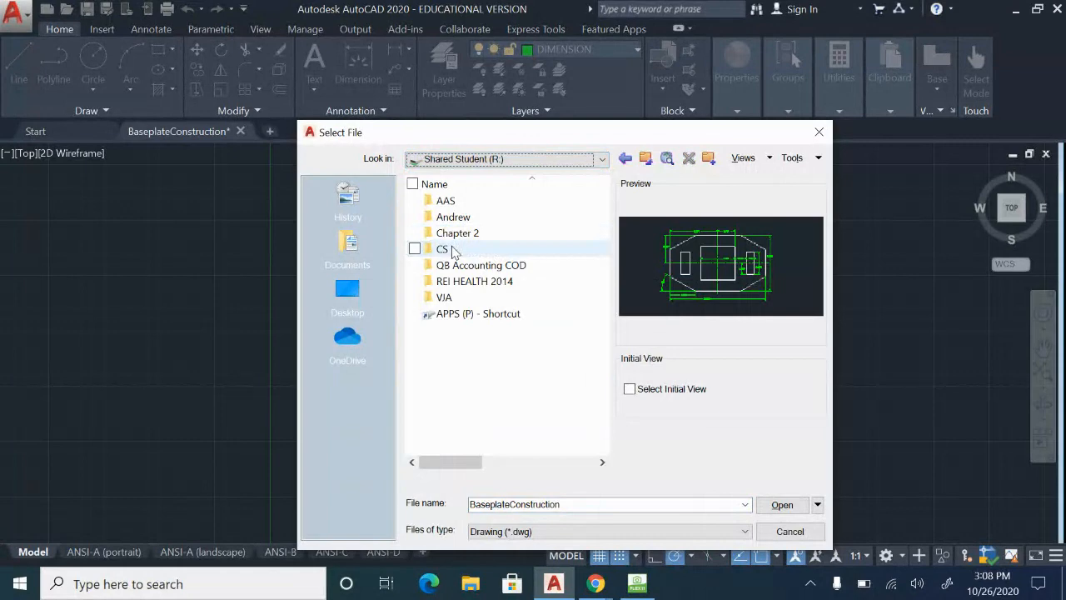
double_click(454, 252)
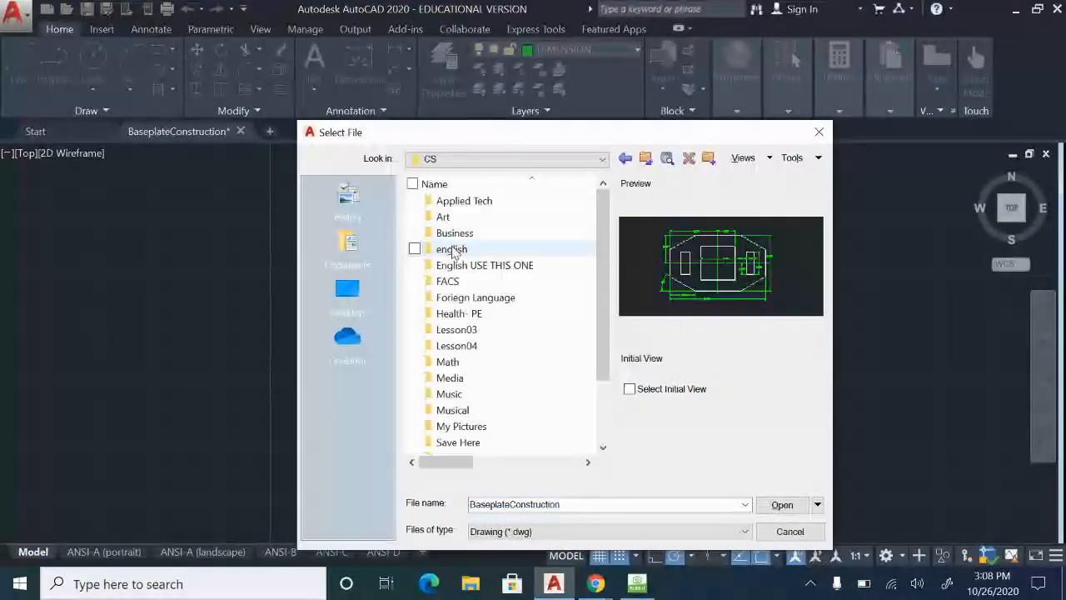
double_click(464, 202)
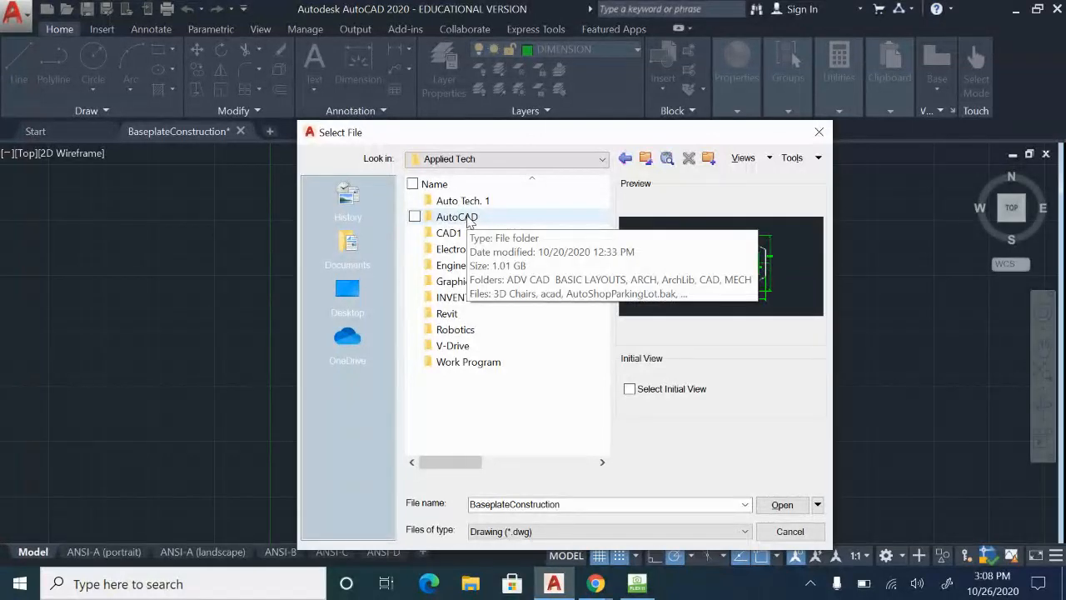
double_click(466, 219)
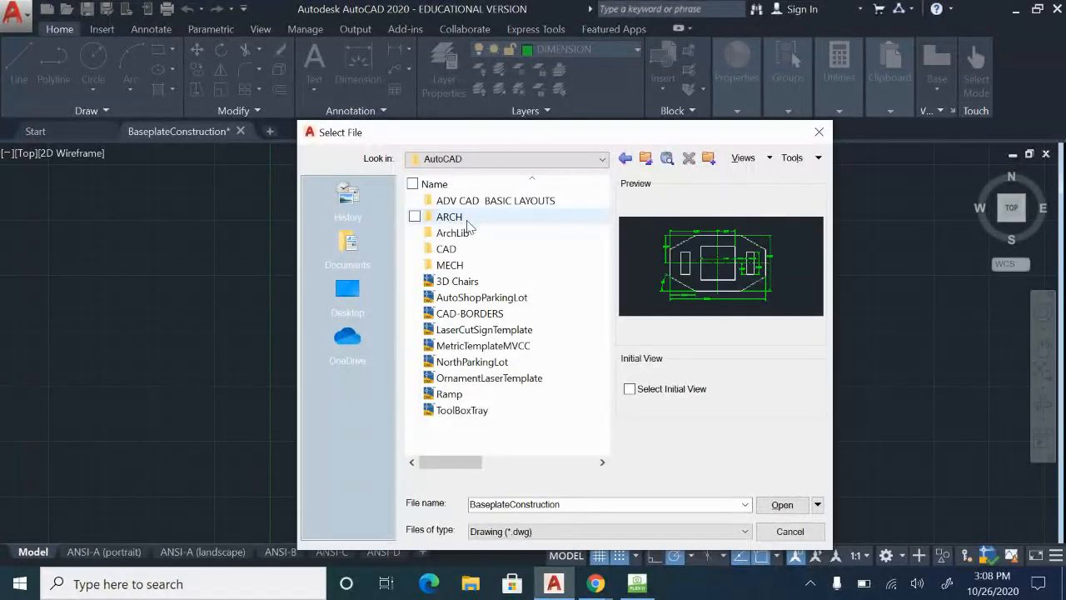
left_click(472, 313)
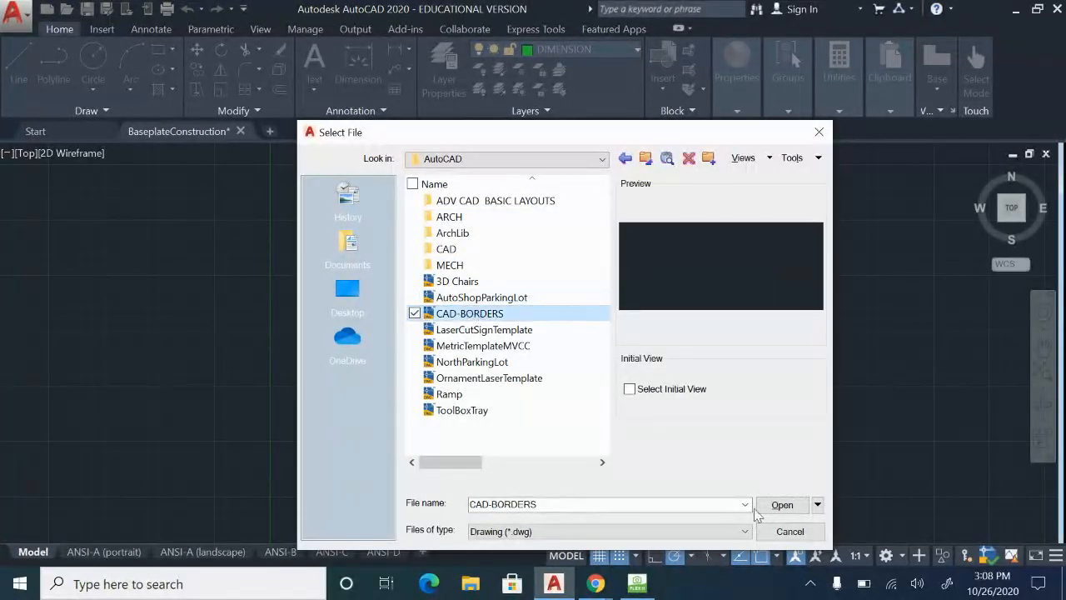
left_click(782, 505)
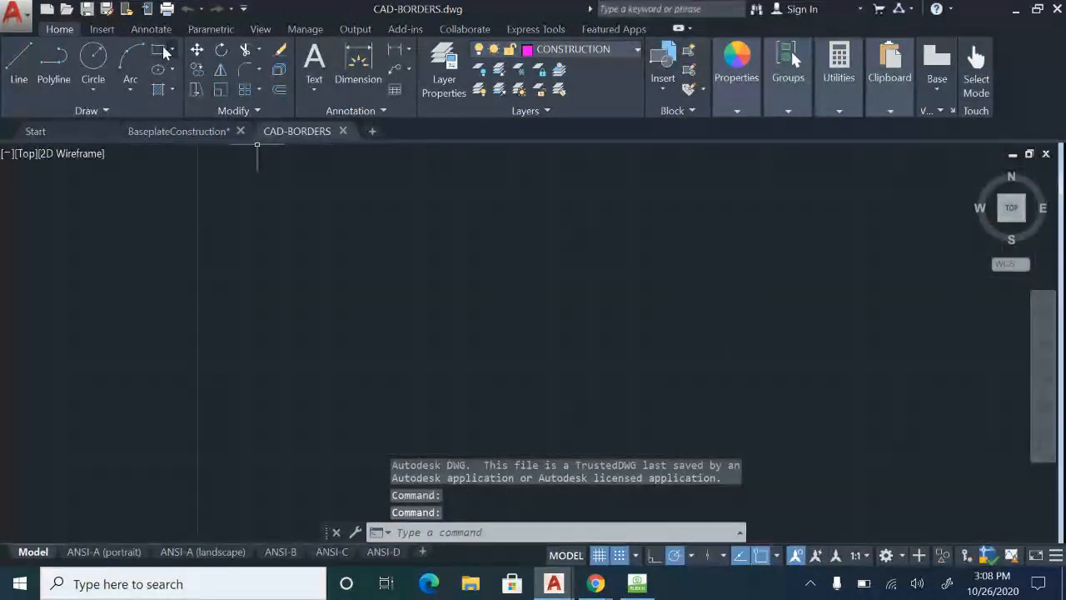
left_click(14, 14)
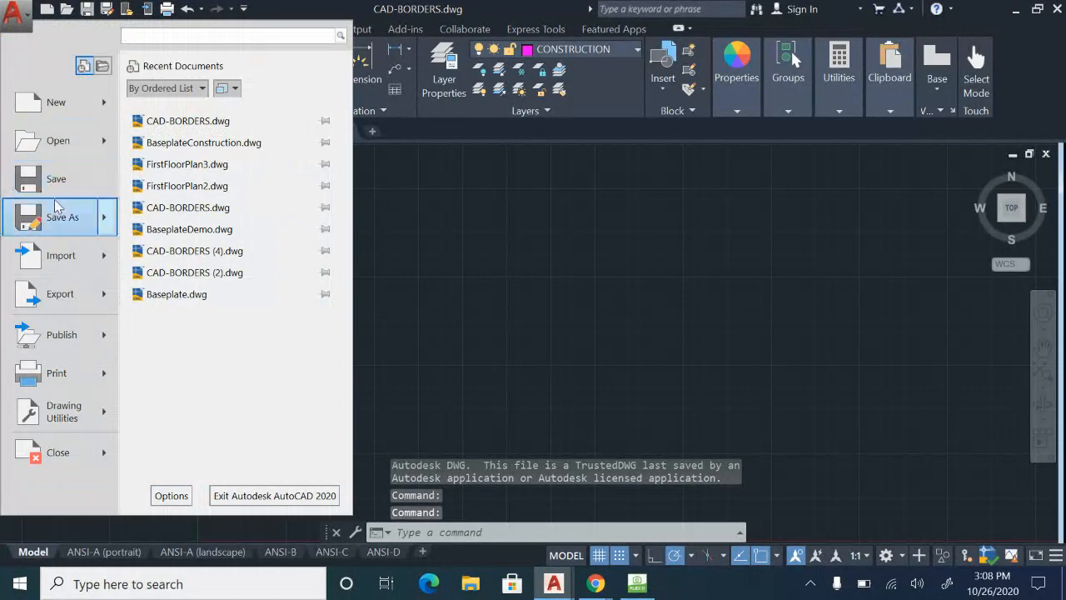
mouse_move(58, 218)
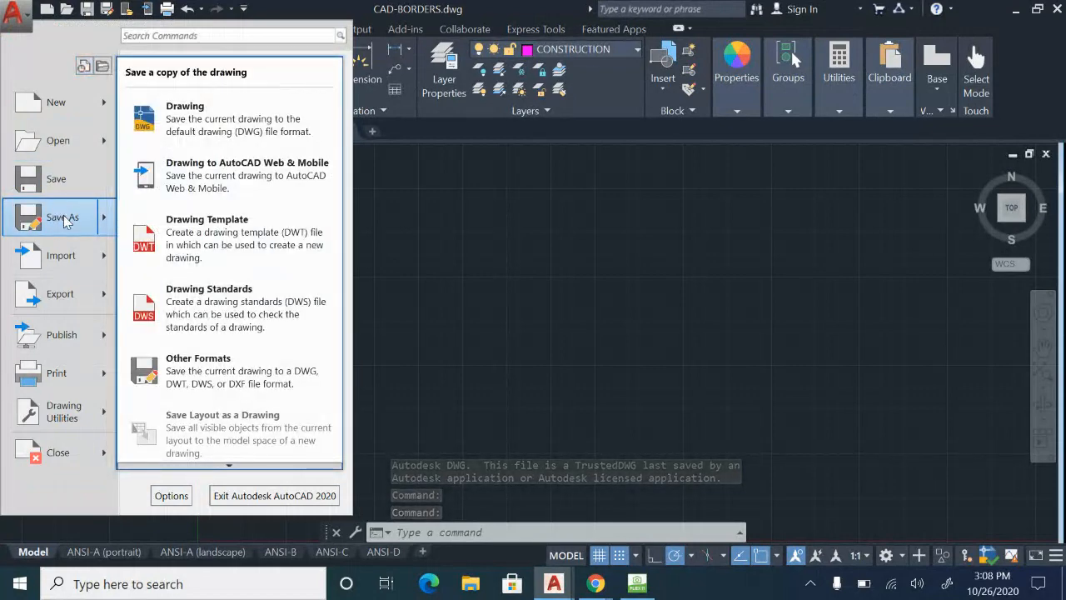
left_click(58, 218)
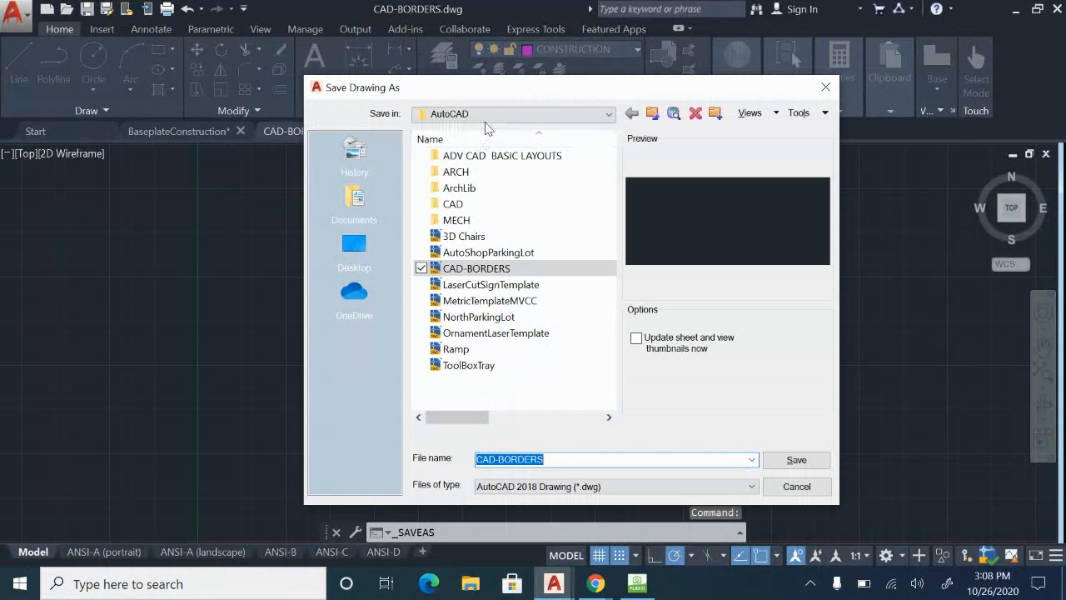
left_click(483, 113)
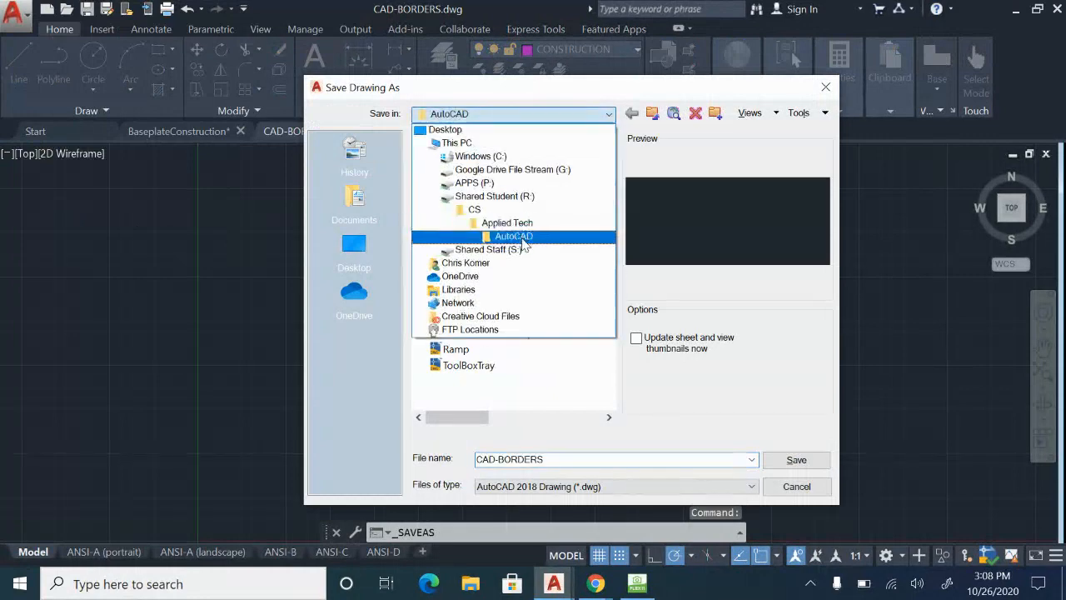
left_click(512, 169)
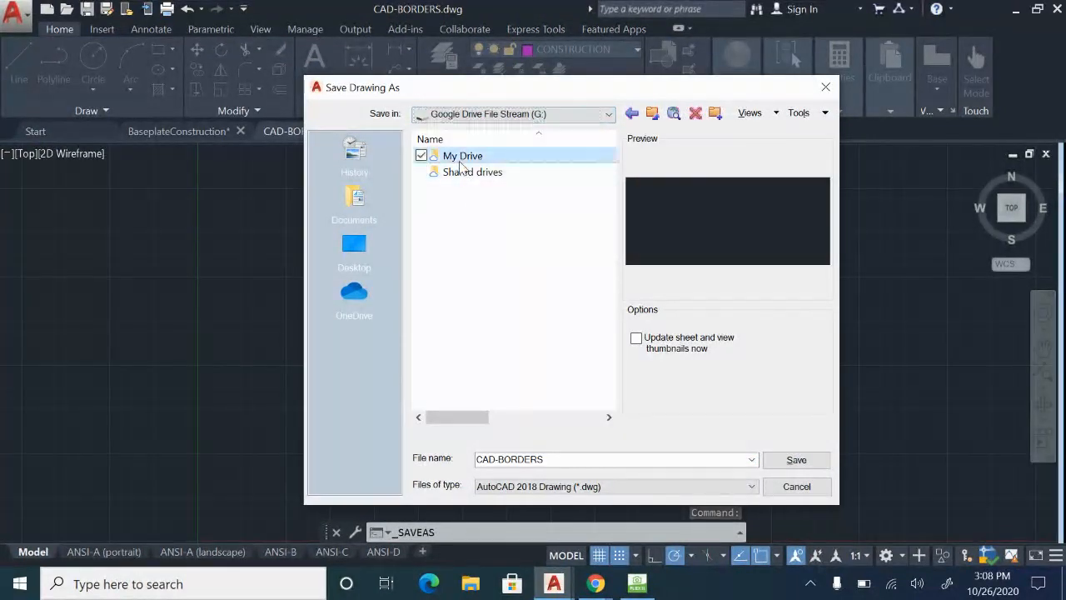
double_click(462, 159)
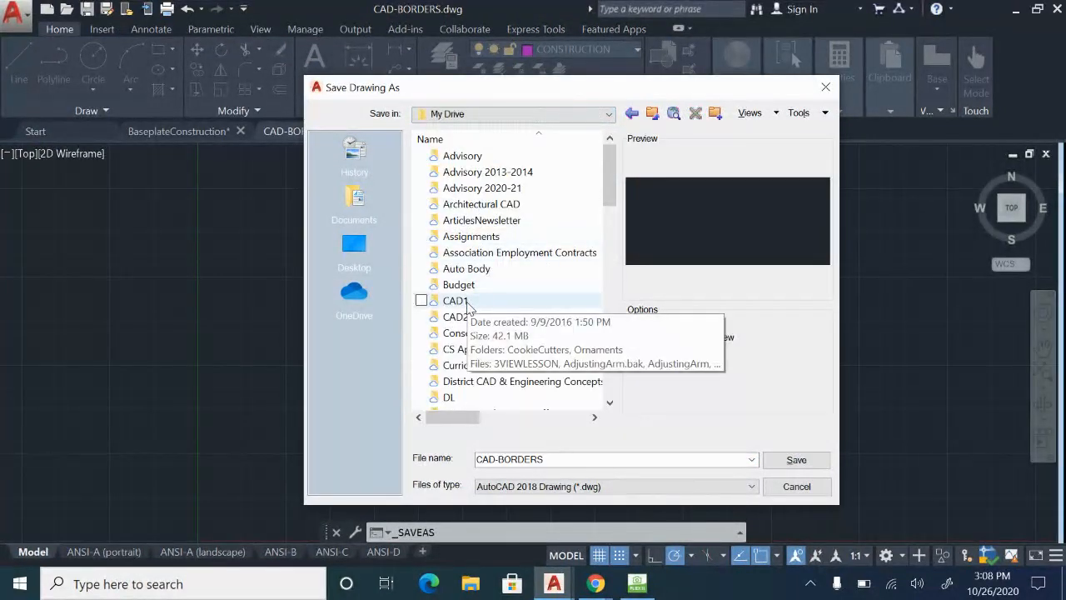
double_click(467, 303)
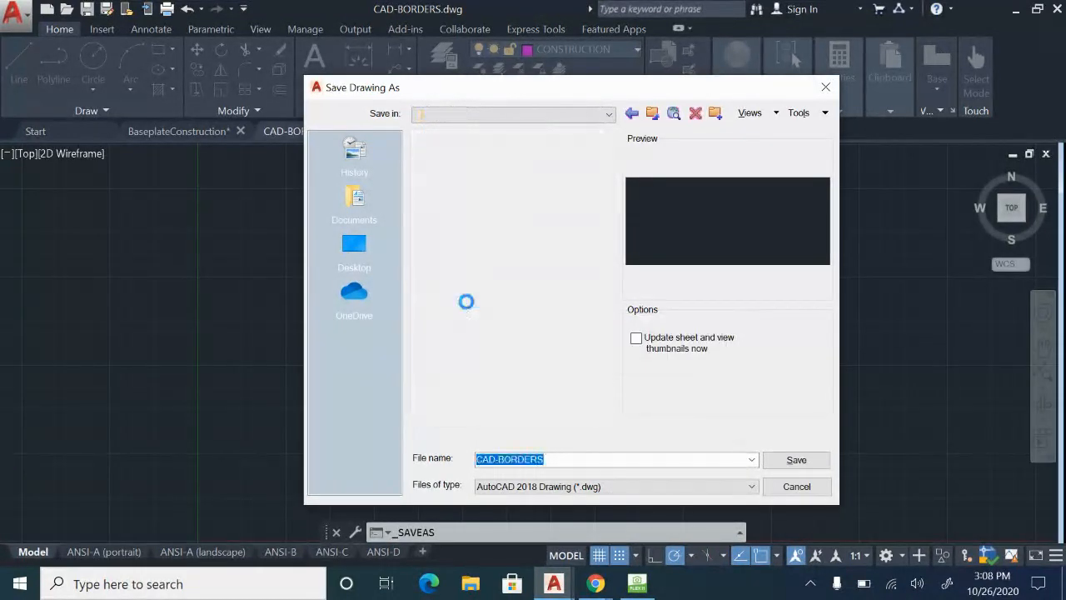
left_click(487, 286)
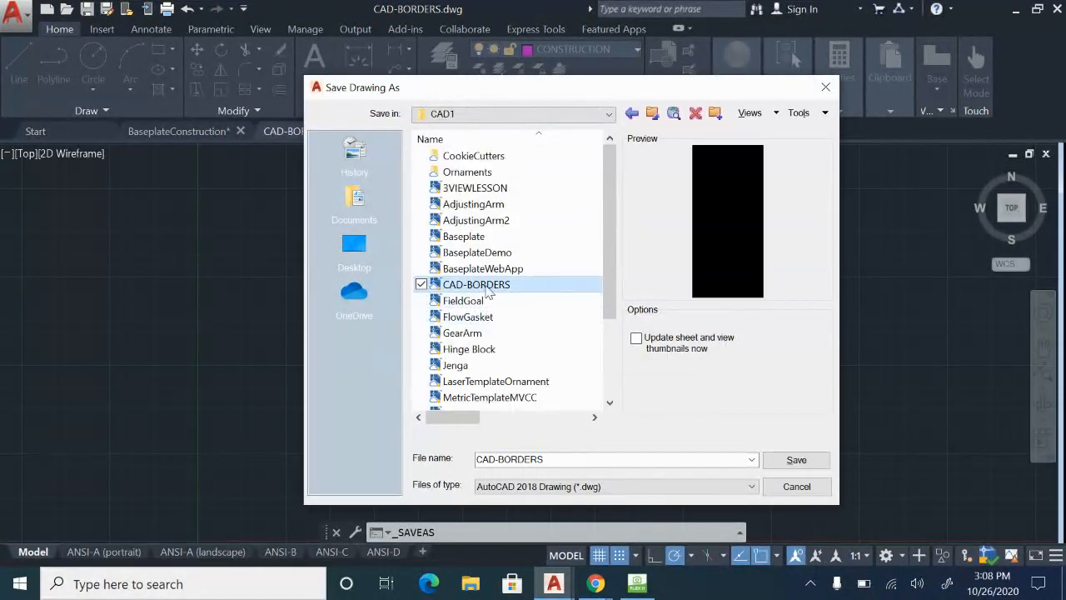
left_click(826, 87)
Save a copy of the border drawing as BaseplateDEMOnew in the CAD1 folder of My Drive on Google Drive File Stream (G:).
left_click(15, 11)
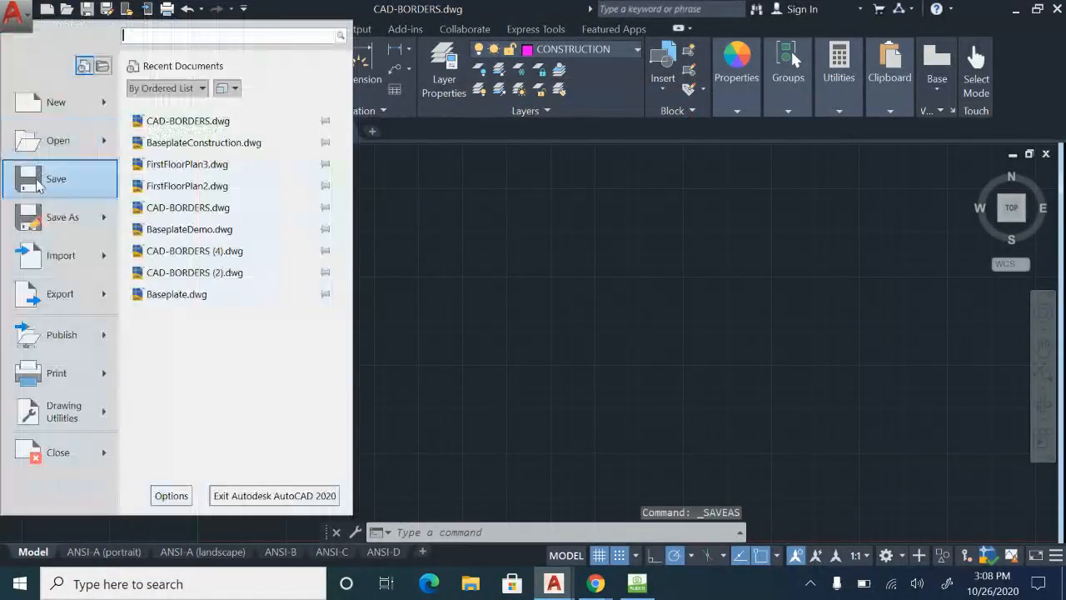
left_click(52, 214)
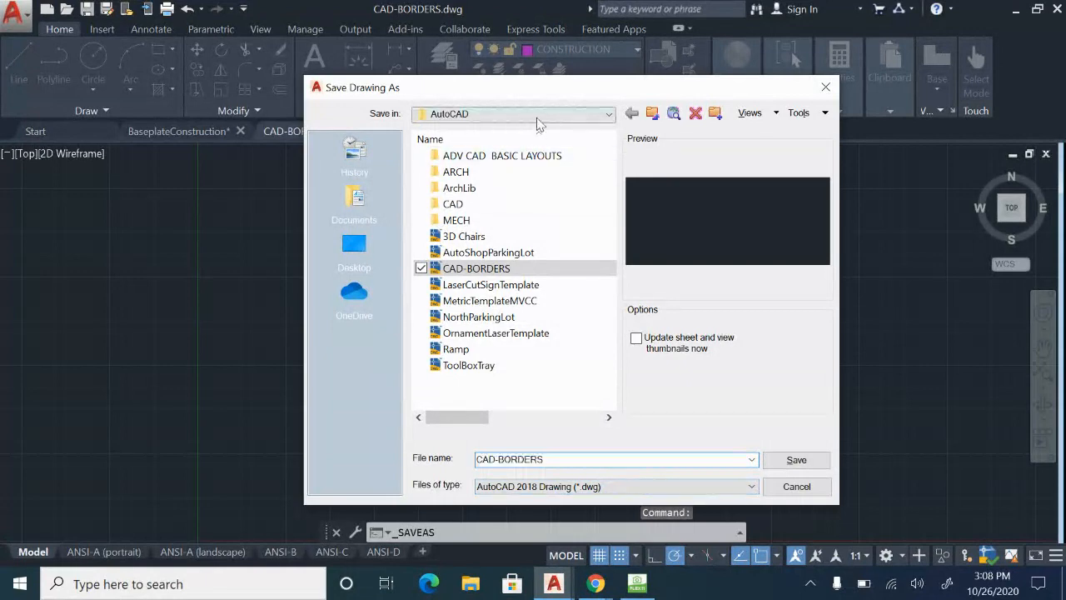
left_click(538, 117)
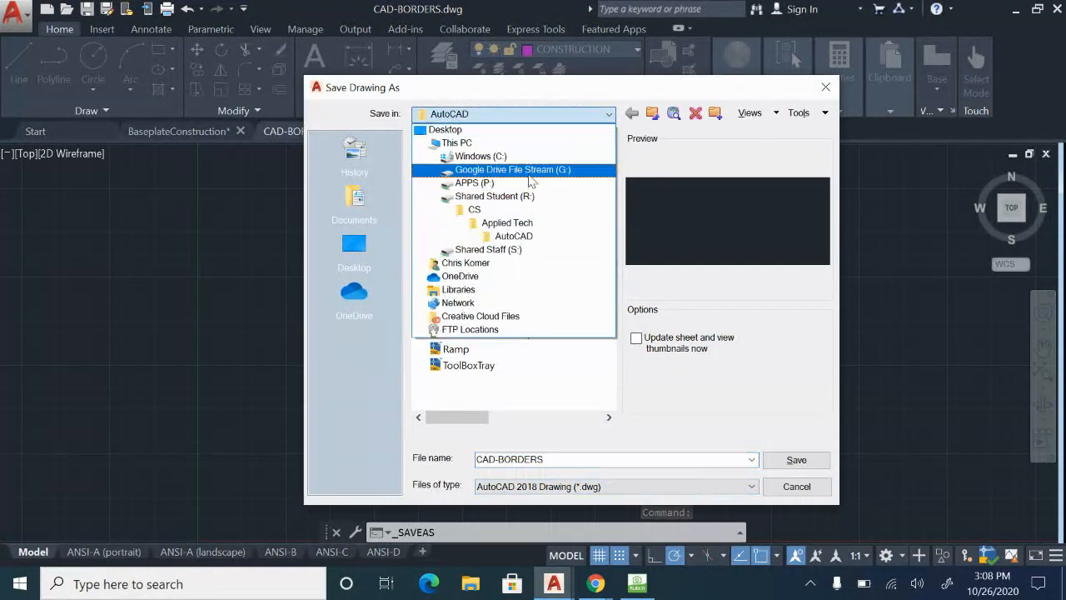
left_click(530, 170)
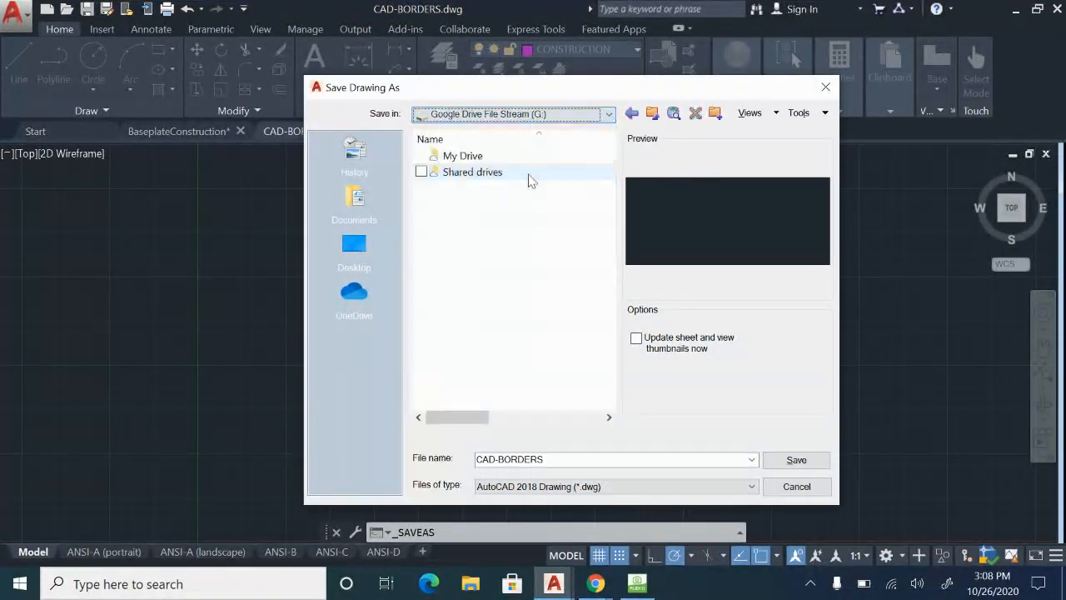
double_click(450, 155)
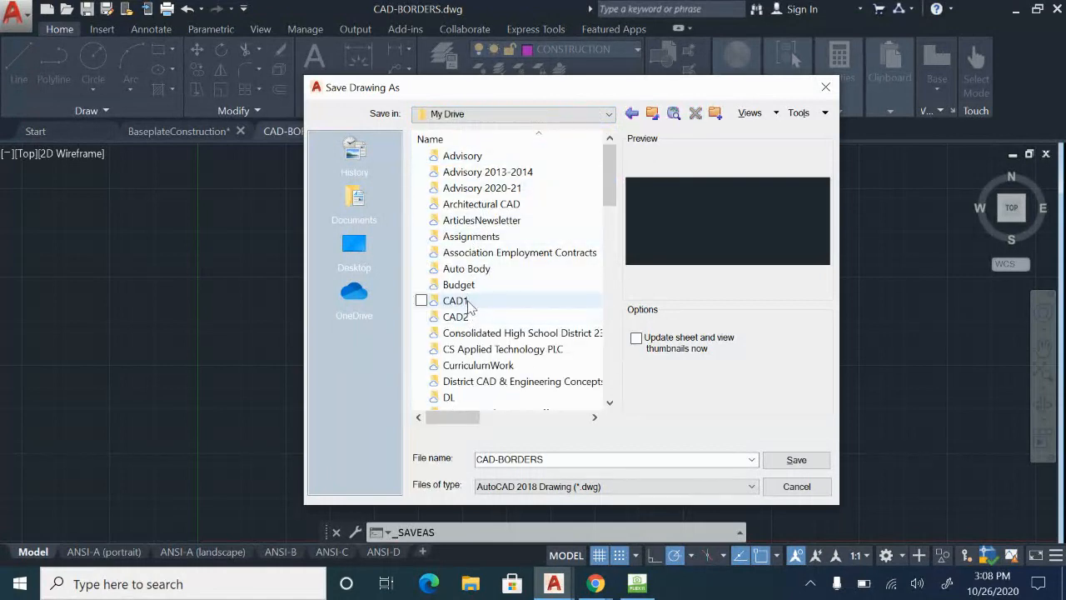
double_click(469, 303)
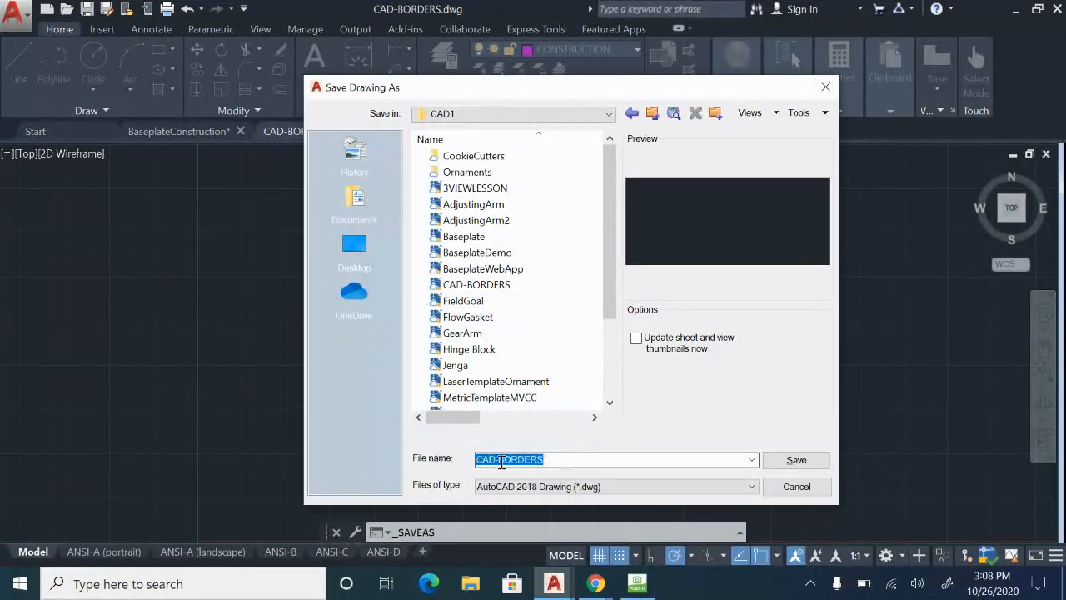
type("Baseplate")
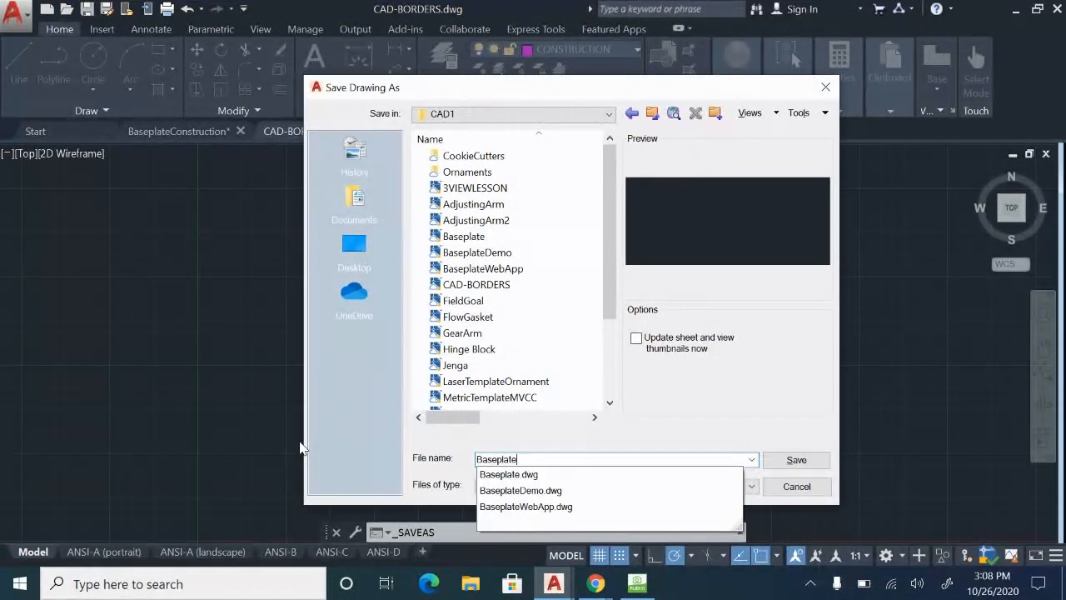
type("DEMO")
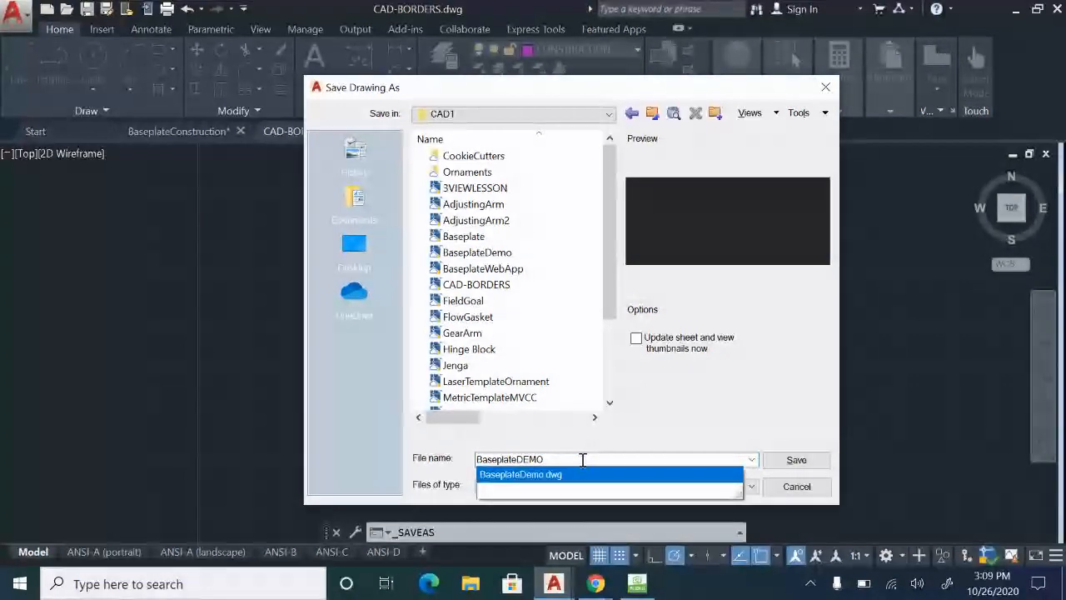
type("new")
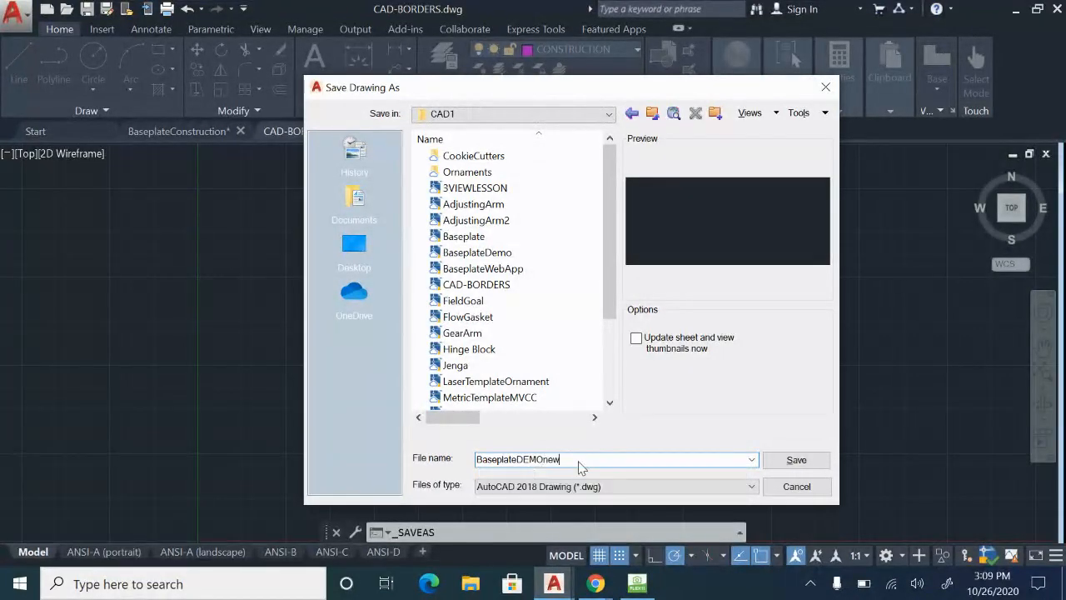
left_click(783, 463)
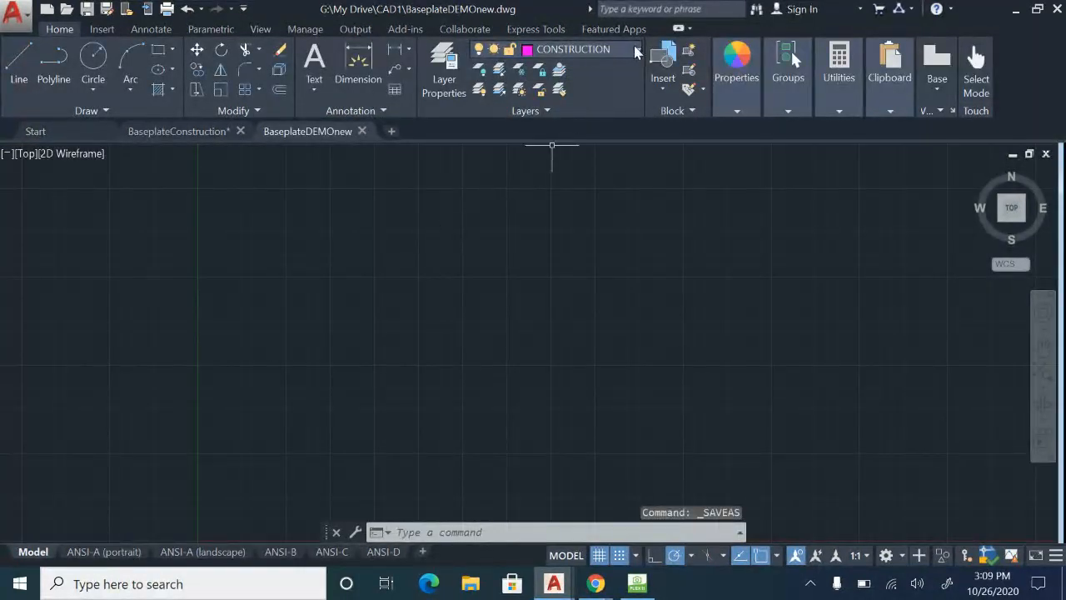
Review the template's available layers and its ANSI-A to ANSI-D layouts, and return to model space.
left_click(637, 52)
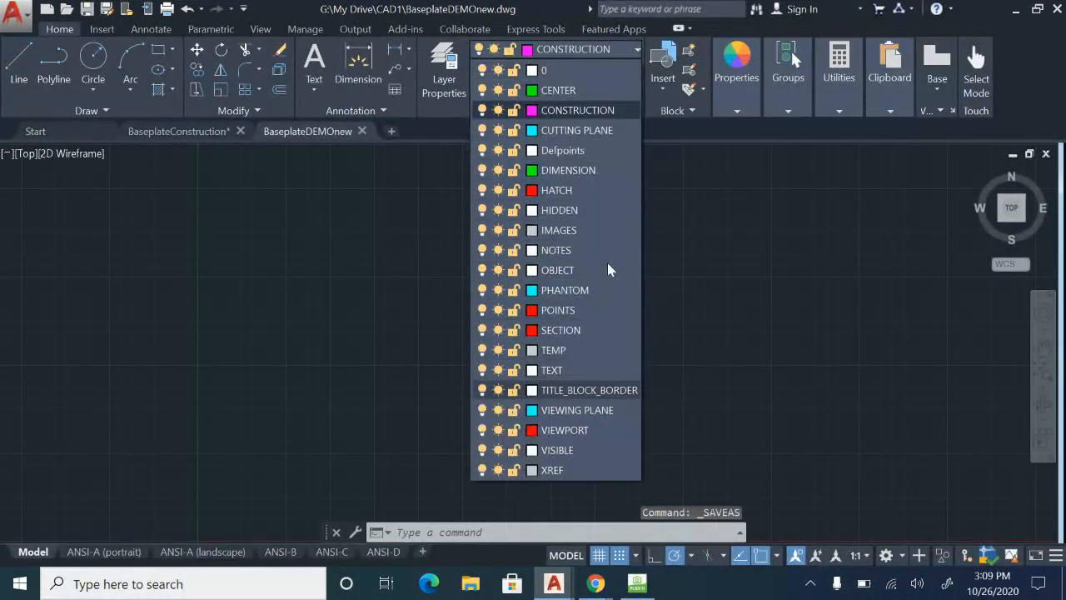
left_click(397, 348)
left_click(102, 553)
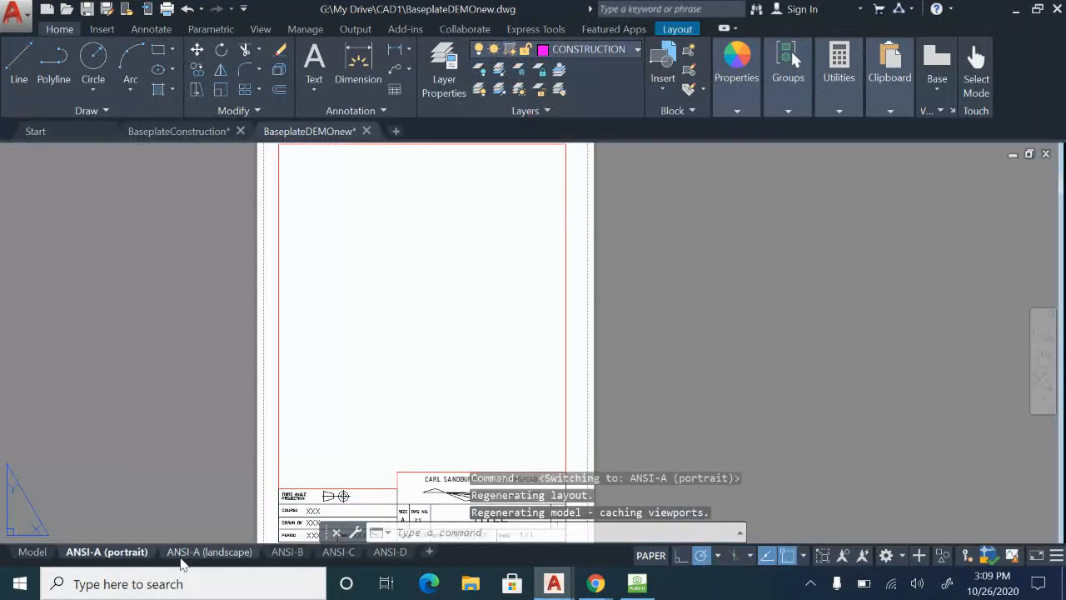
left_click(191, 553)
left_click(292, 553)
left_click(334, 552)
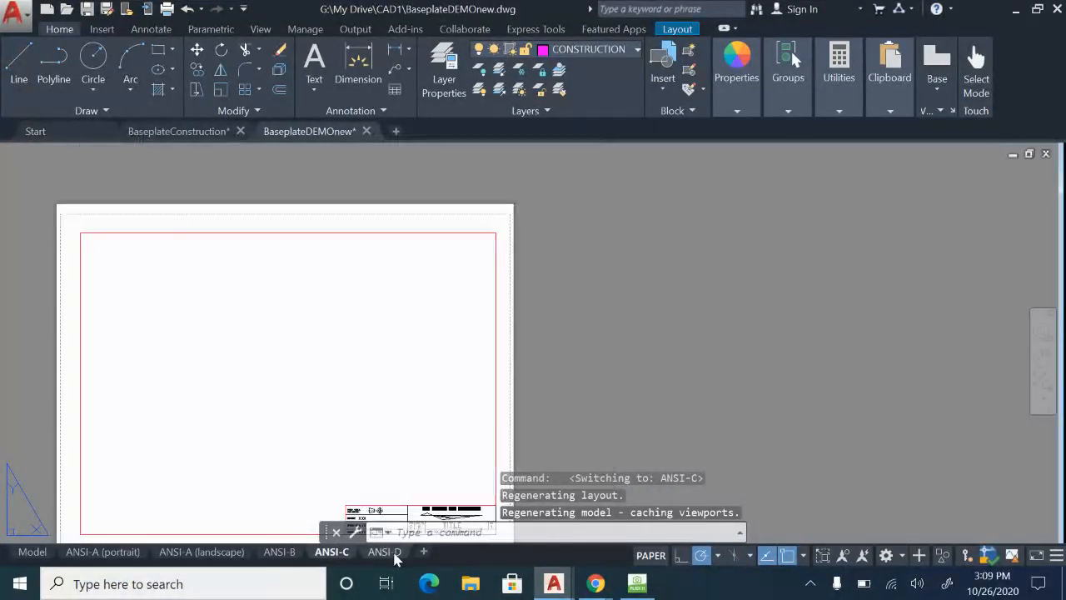
left_click(384, 552)
left_click(104, 552)
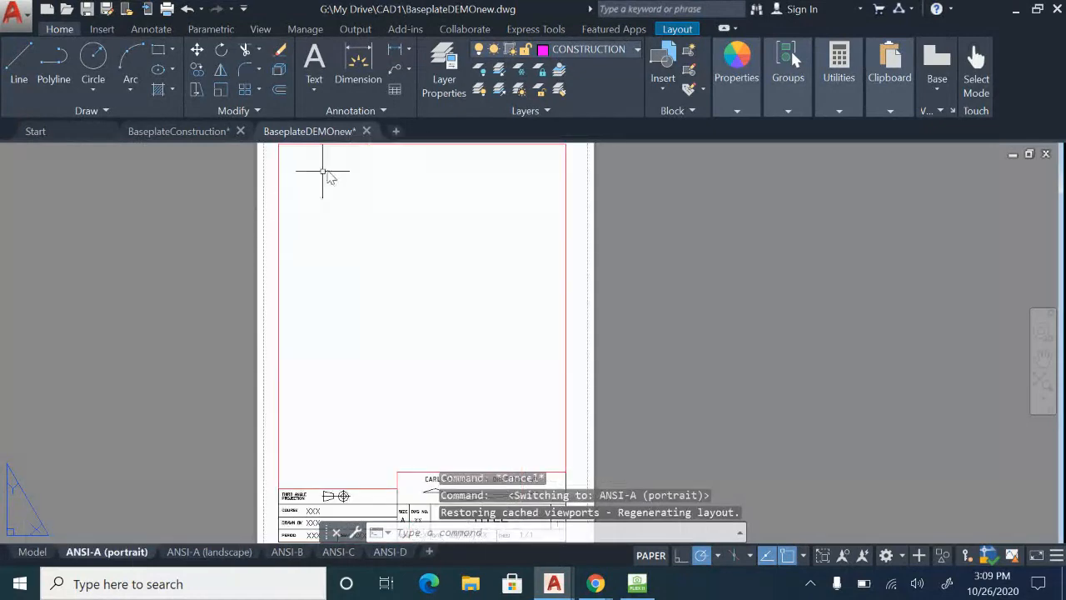
left_click(38, 553)
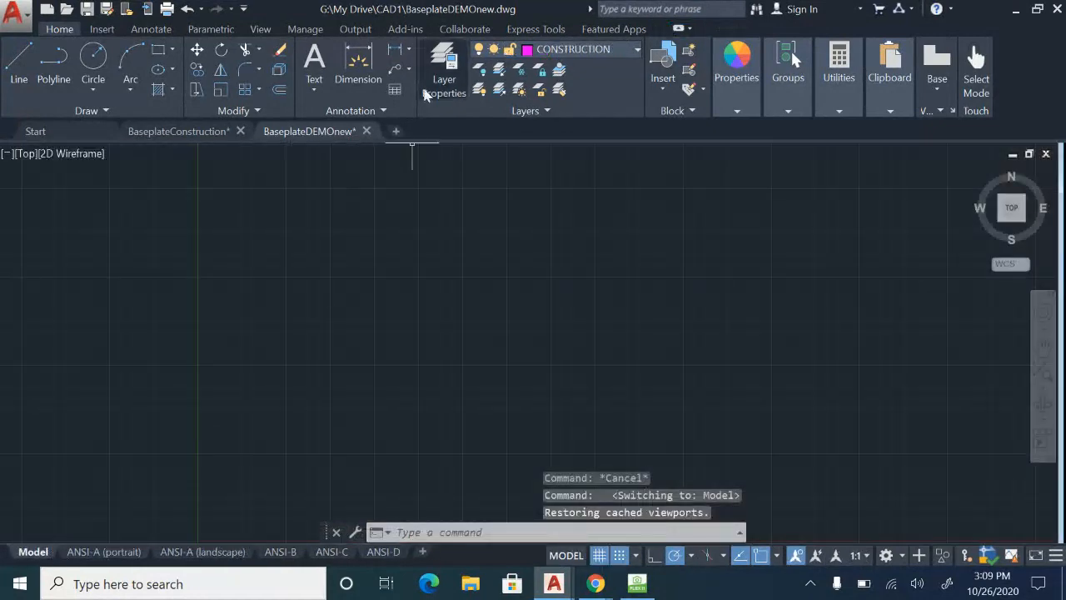
Create a new blank drawing and check which layers it contains.
left_click(396, 131)
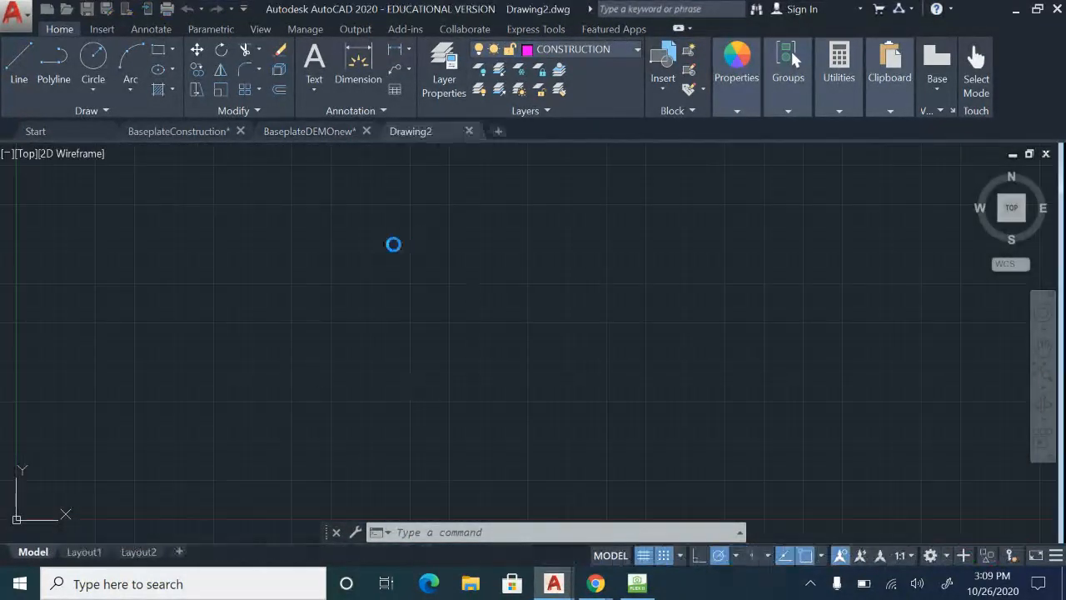
left_click(602, 52)
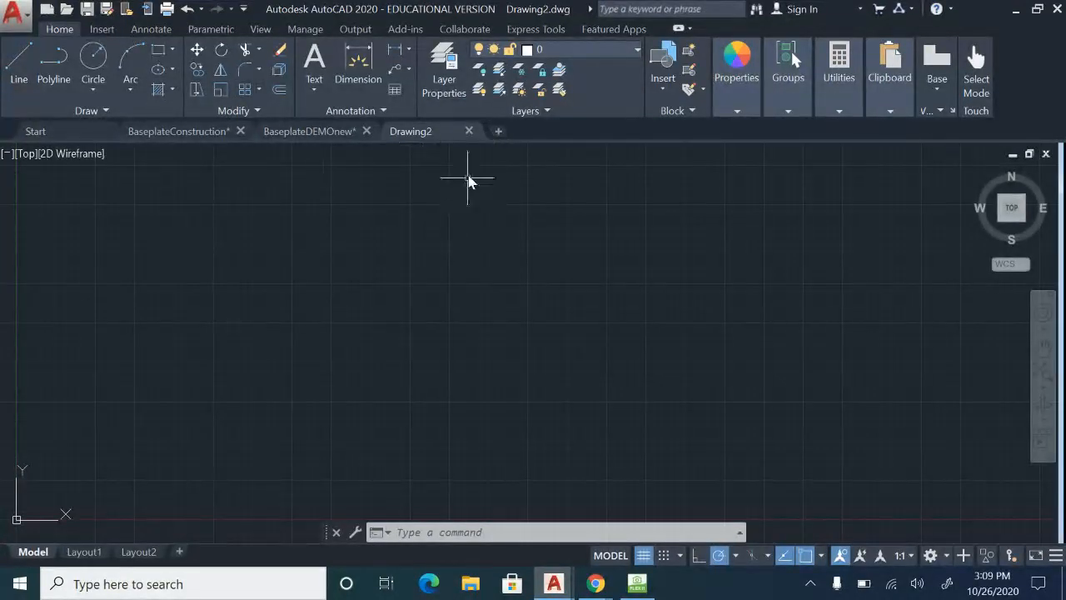
Close the blank drawing and turn on the Node object snap in BaseplateDEMOnew.
left_click(470, 132)
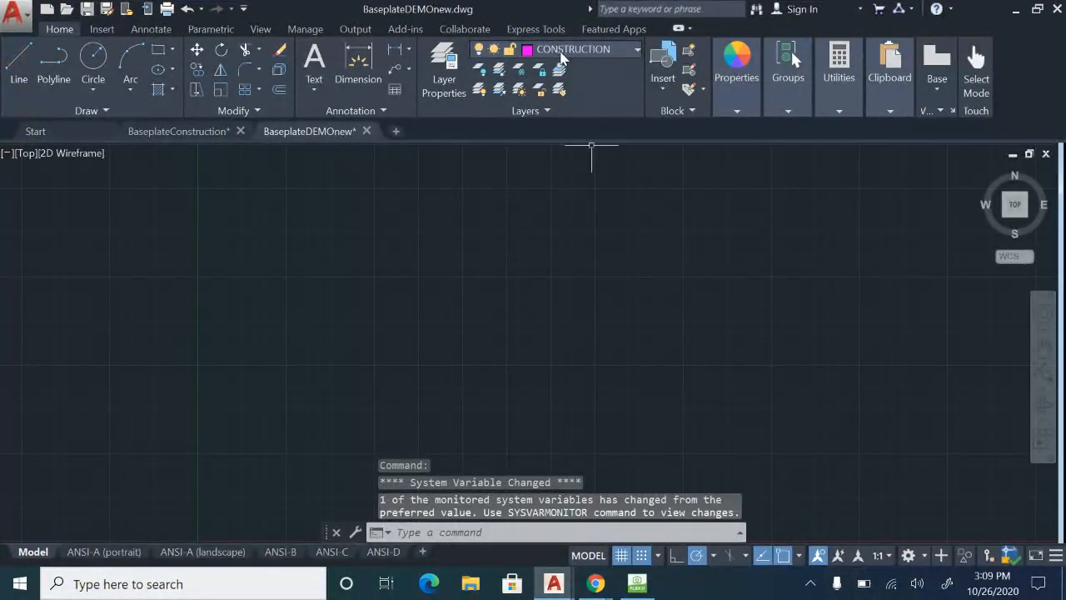
left_click(799, 556)
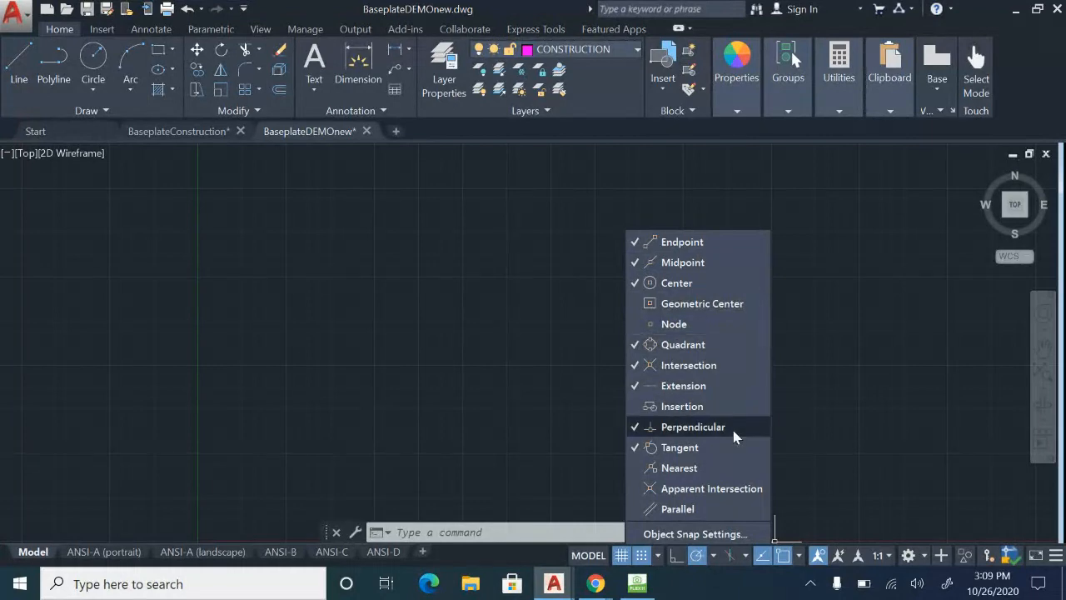
left_click(733, 324)
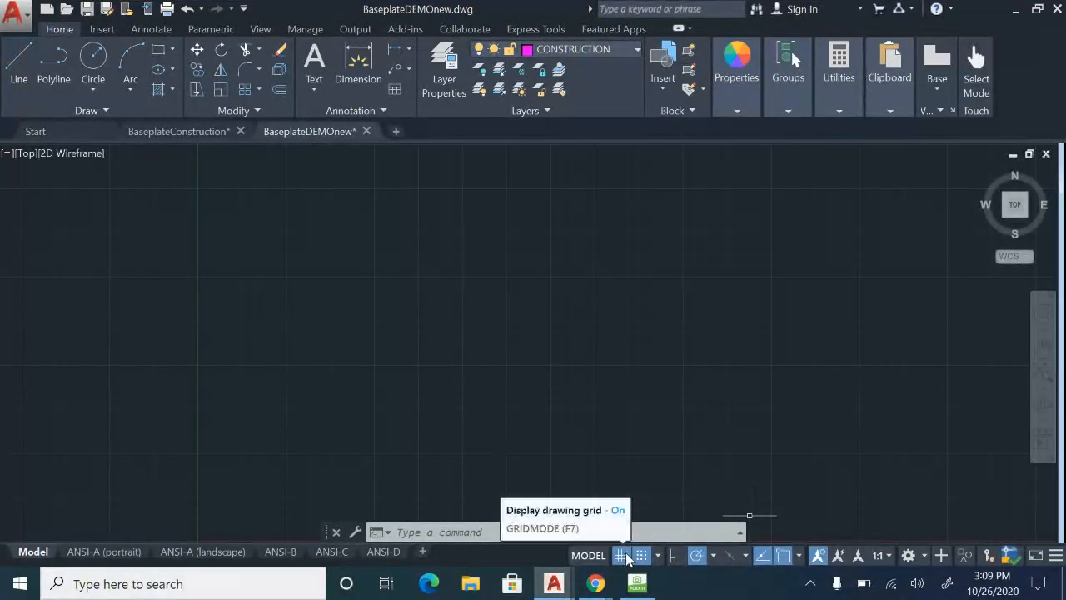
Draw a long horizontal line on the CONSTRUCTION layer, starting just beyond the Y axis.
left_click(19, 65)
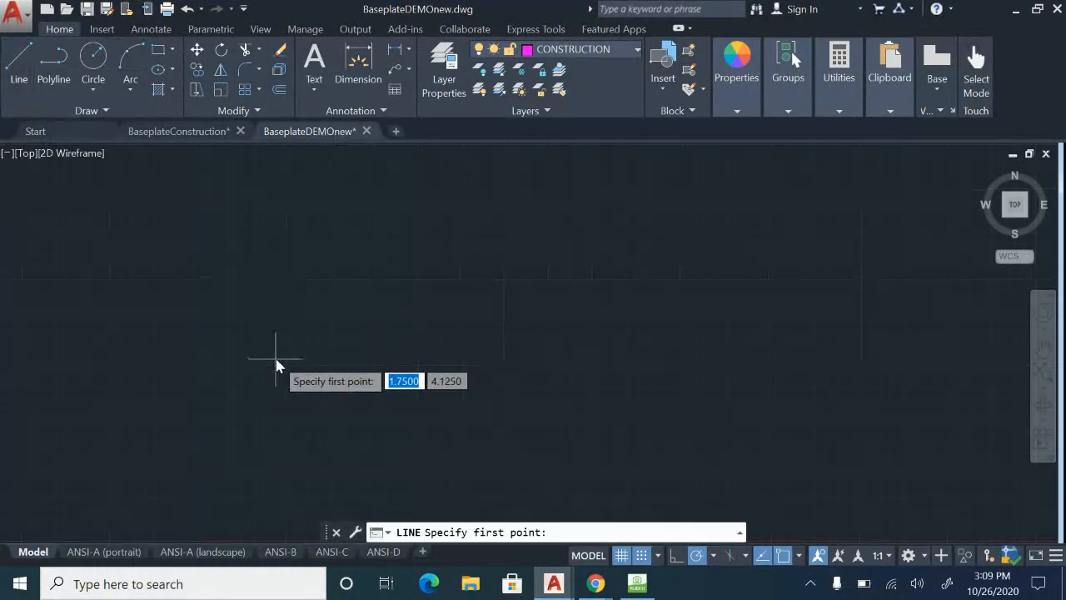
left_click(246, 308)
scroll(249, 304, "down", 1)
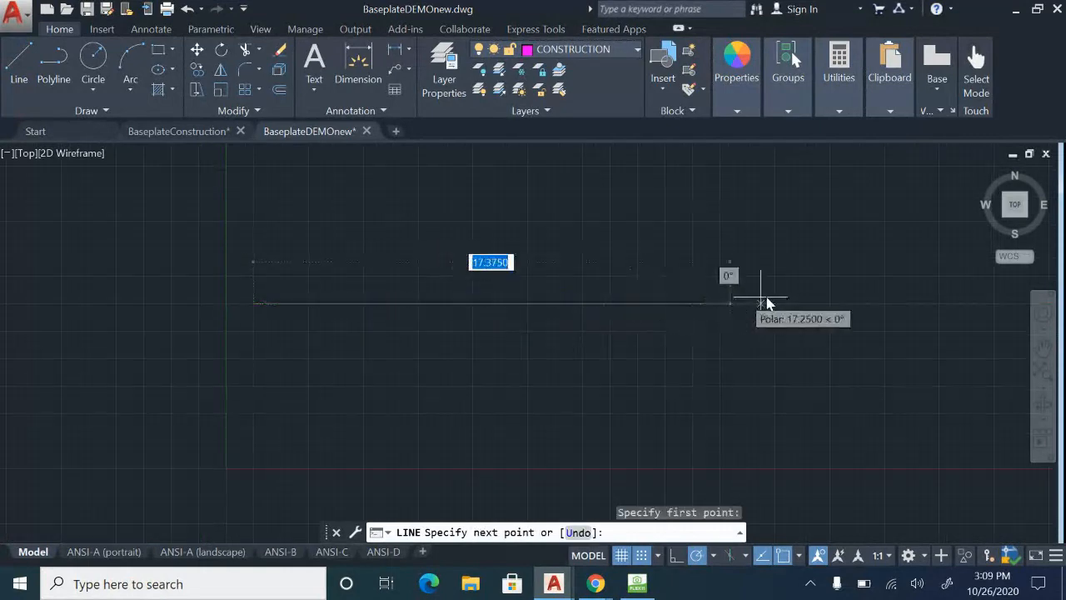
left_click(866, 306)
key("Escape")
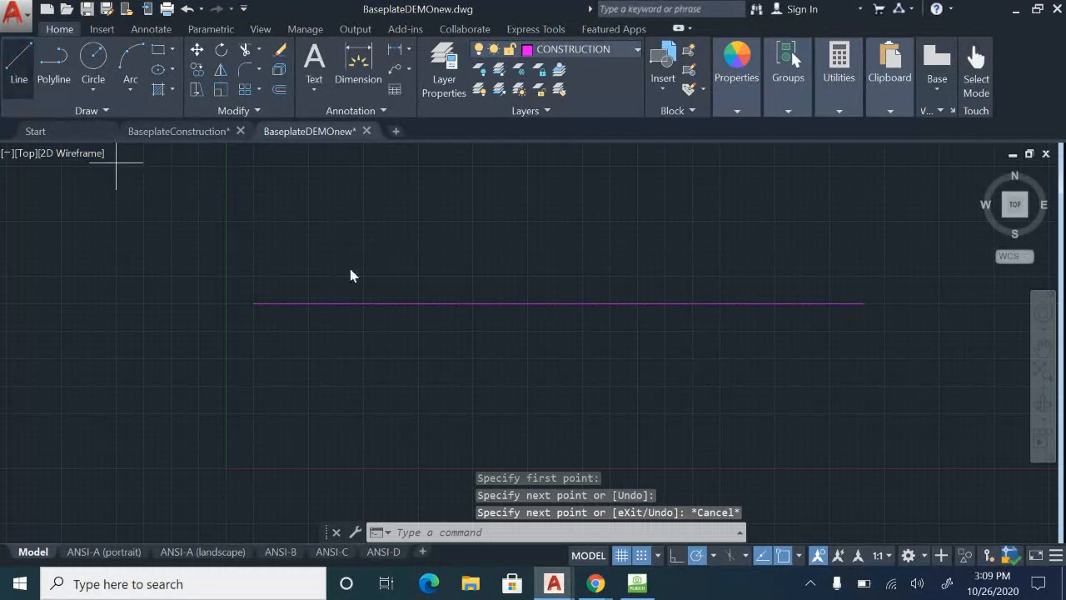
Draw a vertical construction line from just above the X axis up across the horizontal line, near its middle.
key("Return")
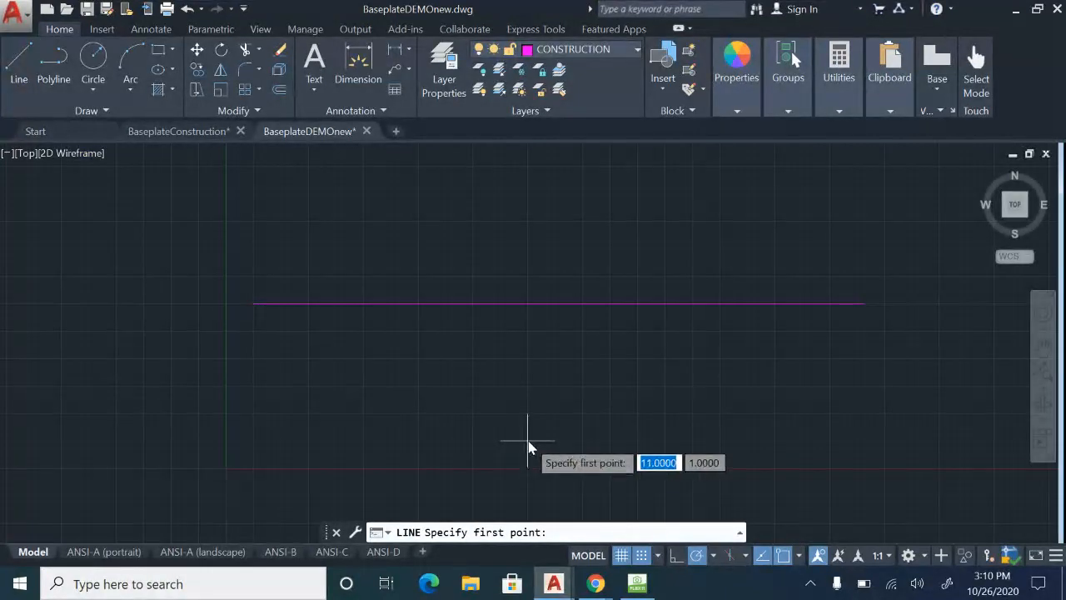
left_click(517, 450)
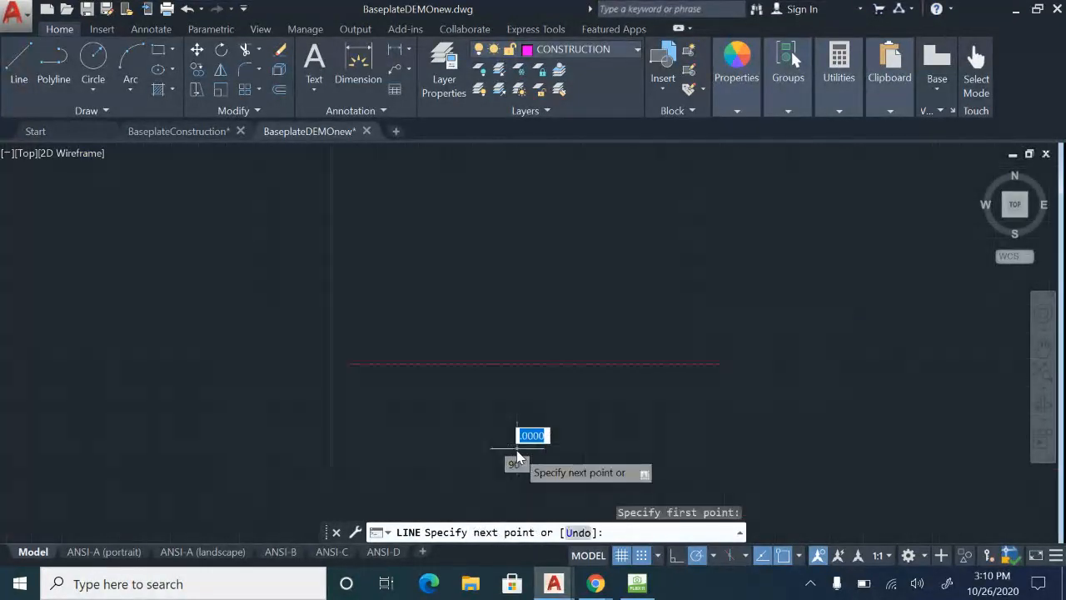
left_click(525, 305)
key("Escape")
Draw a 0.25-unit square from four lines just above the horizontal construction line, with its upper corner at X 4.0000.
scroll(340, 248, "up", 5)
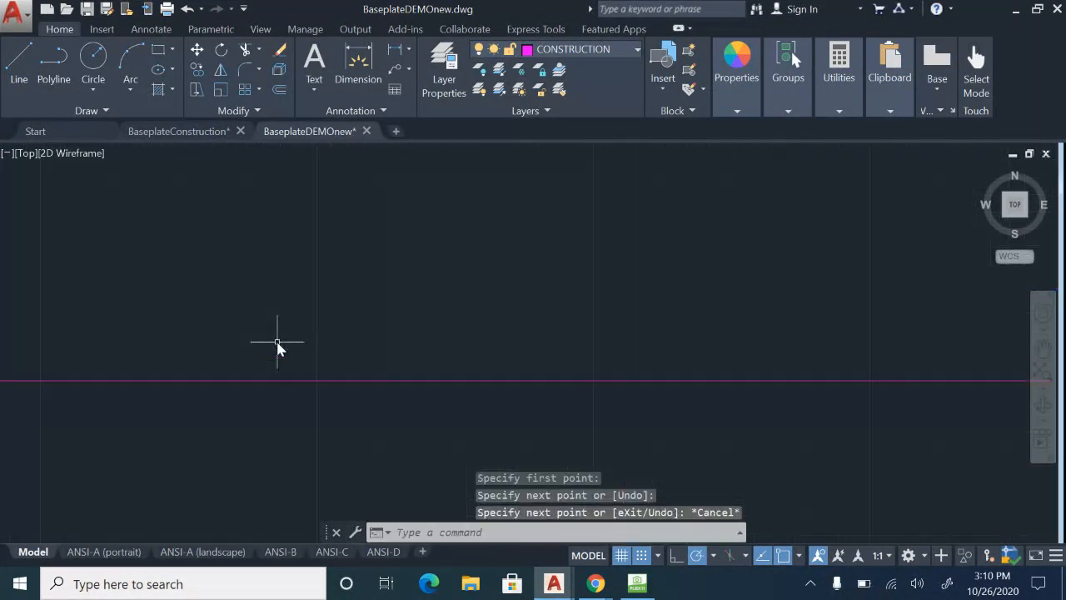
left_click(18, 67)
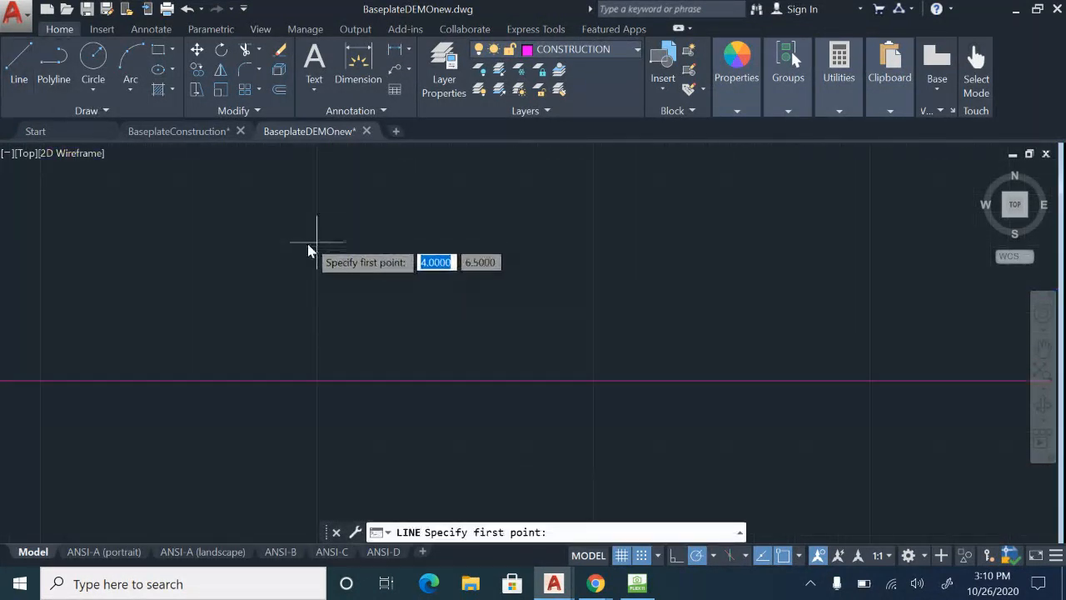
left_click(316, 277)
left_click(386, 278)
left_click(386, 345)
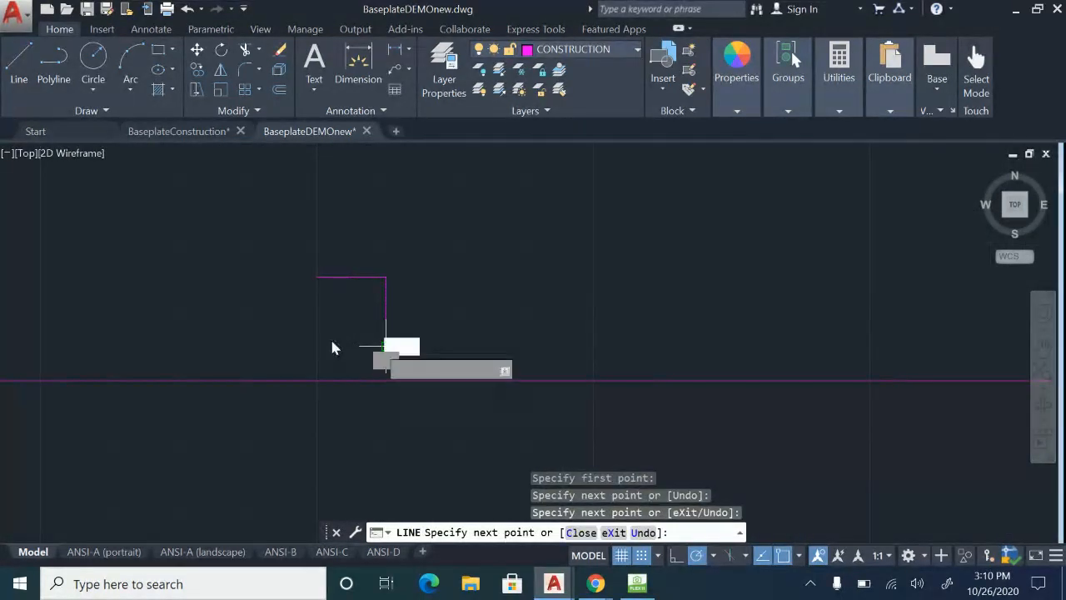
left_click(316, 345)
left_click(316, 277)
key("Escape")
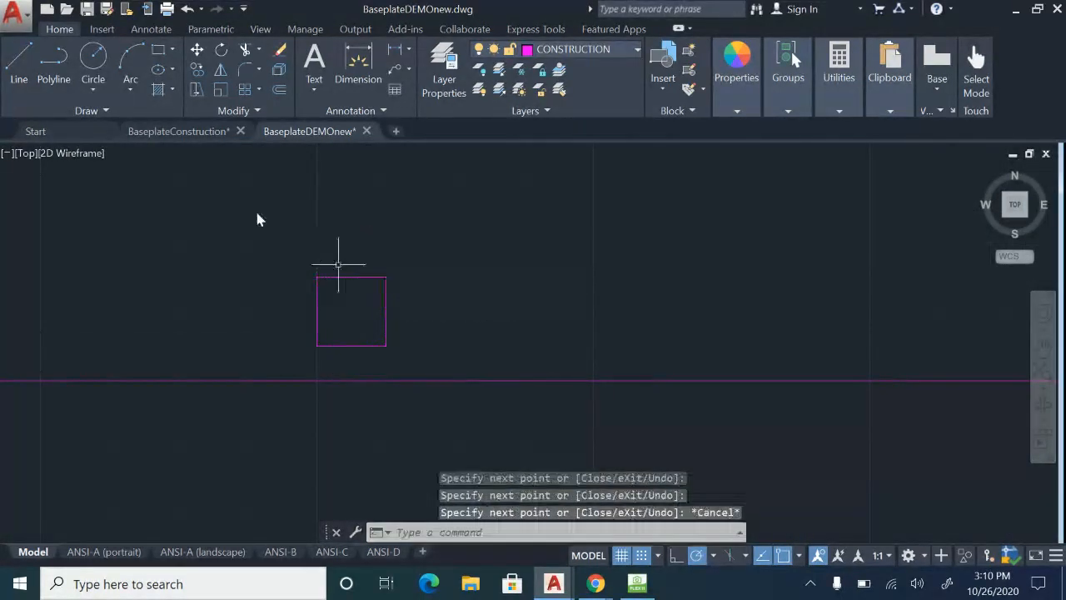
Draw connected 0.125-unit lines inside the square, from its left side's midpoint to the center and down to the bottom side.
left_click(28, 51)
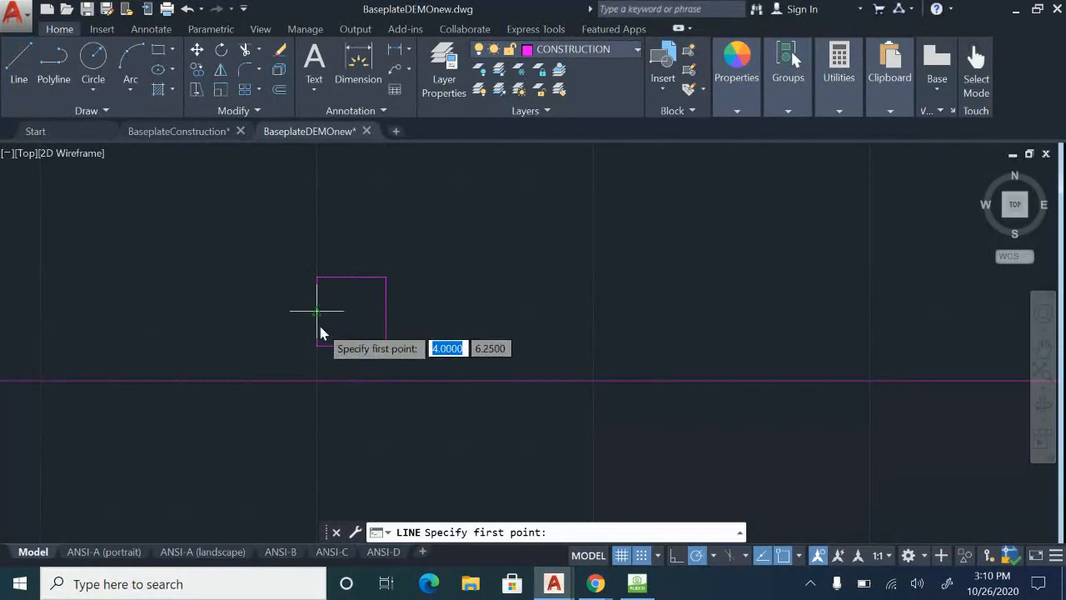
left_click(317, 311)
left_click(351, 311)
left_click(352, 345)
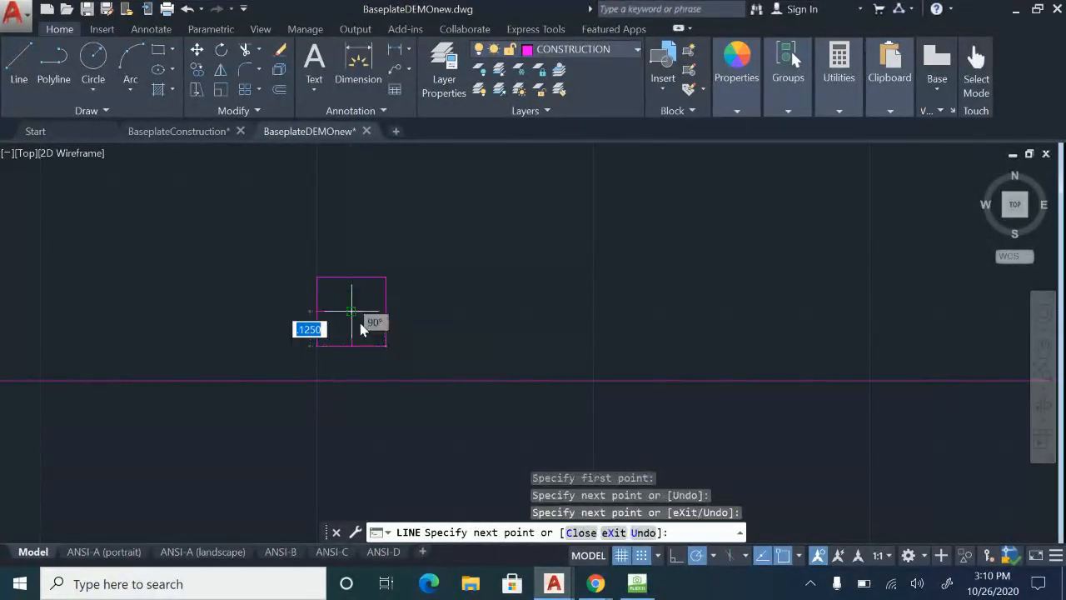
left_click(351, 310)
key("Escape")
Erase the short inner lines and the small square above the horizontal construction line.
left_click(376, 343)
left_click(341, 310)
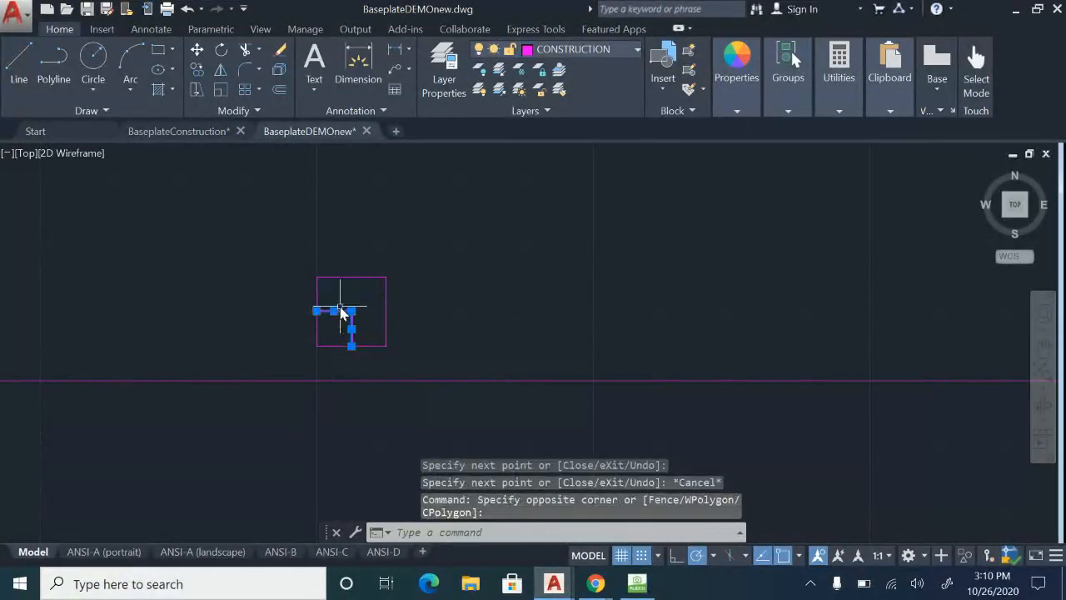
key("Delete")
scroll(467, 317, "down", 5)
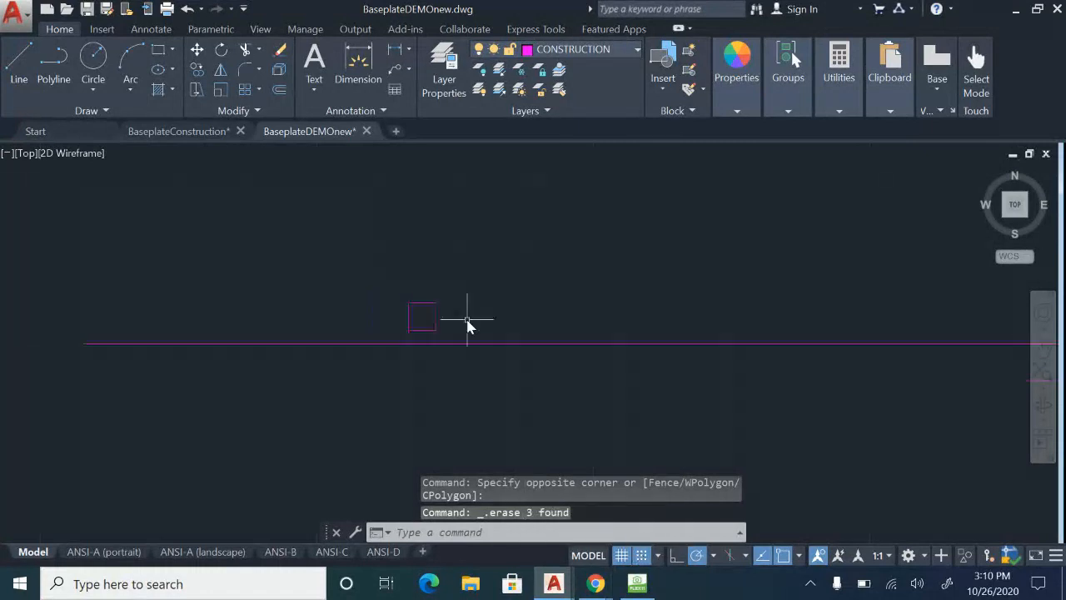
scroll(364, 283, "up", 3)
left_click(357, 273)
left_click(464, 342)
key("Delete")
scroll(411, 271, "down", 10)
mouse_move(485, 302)
middle_mouse_down()
mouse_move(363, 317)
mouse_move(250, 349)
middle_mouse_up()
scroll(476, 331, "down", 8)
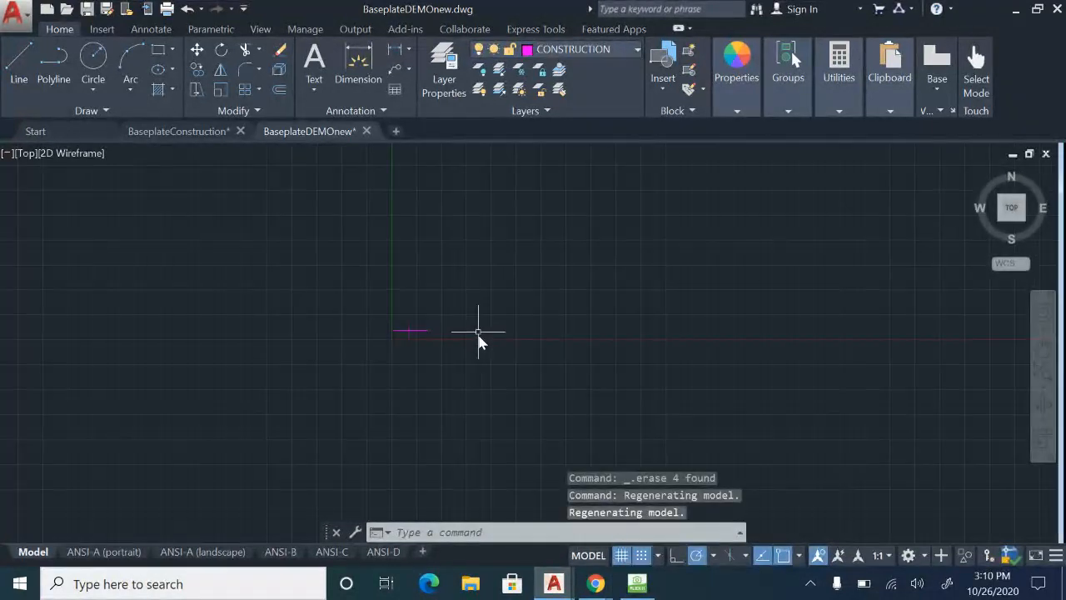
middle_click_drag(477, 332, 218, 417)
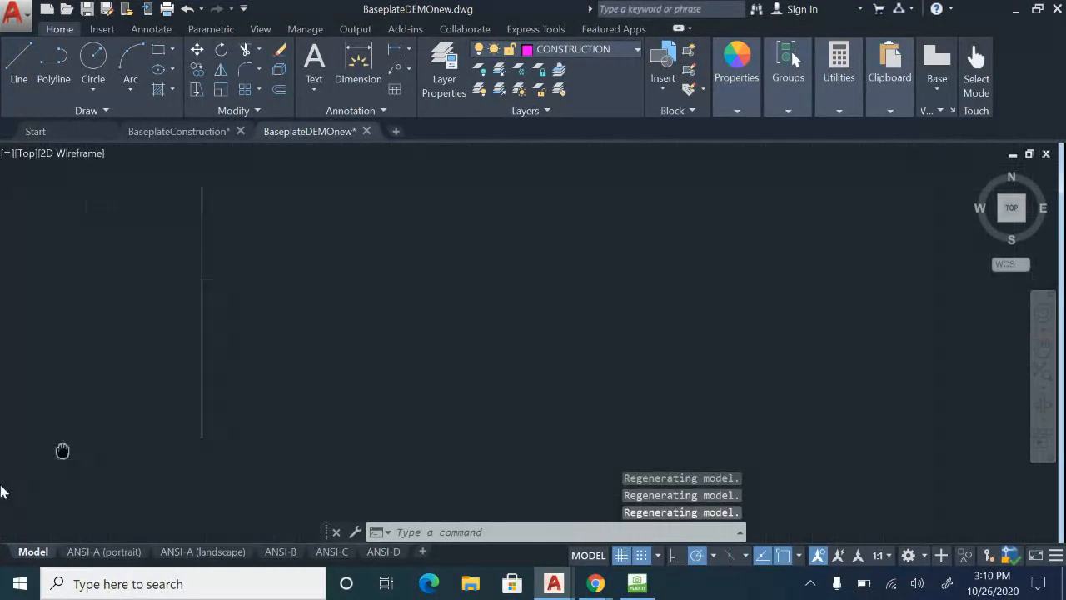
middle_click_drag(293, 381, 3, 408)
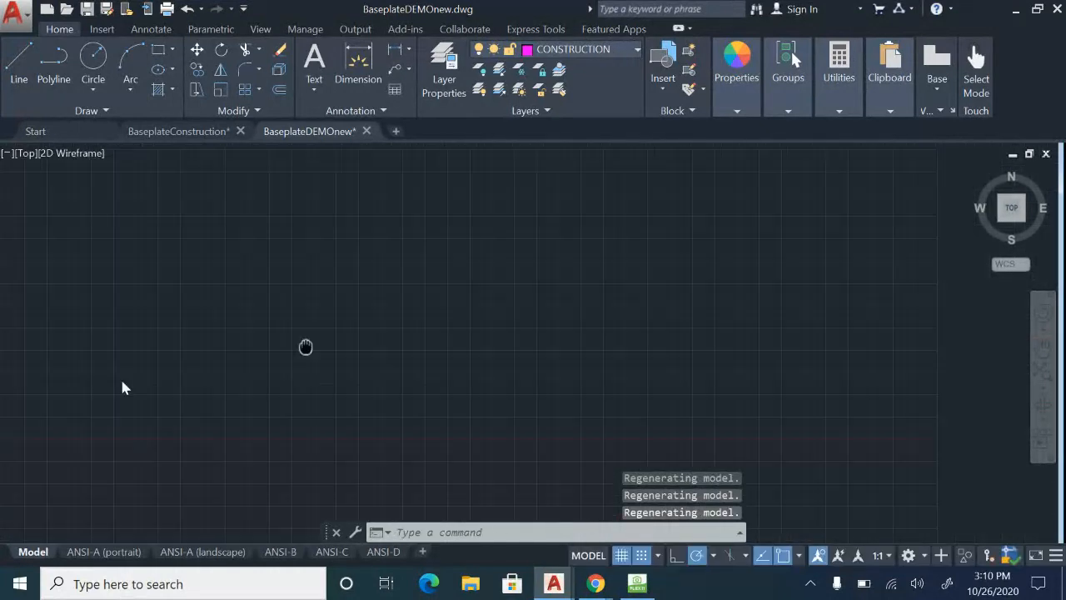
left_click(16, 70)
left_click(222, 233)
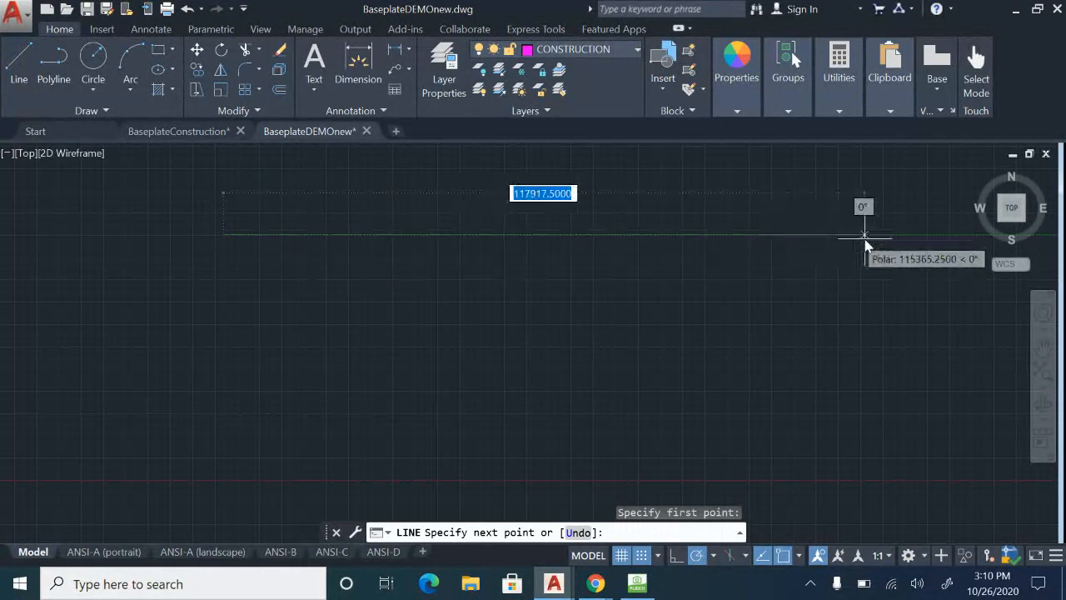
key("Escape")
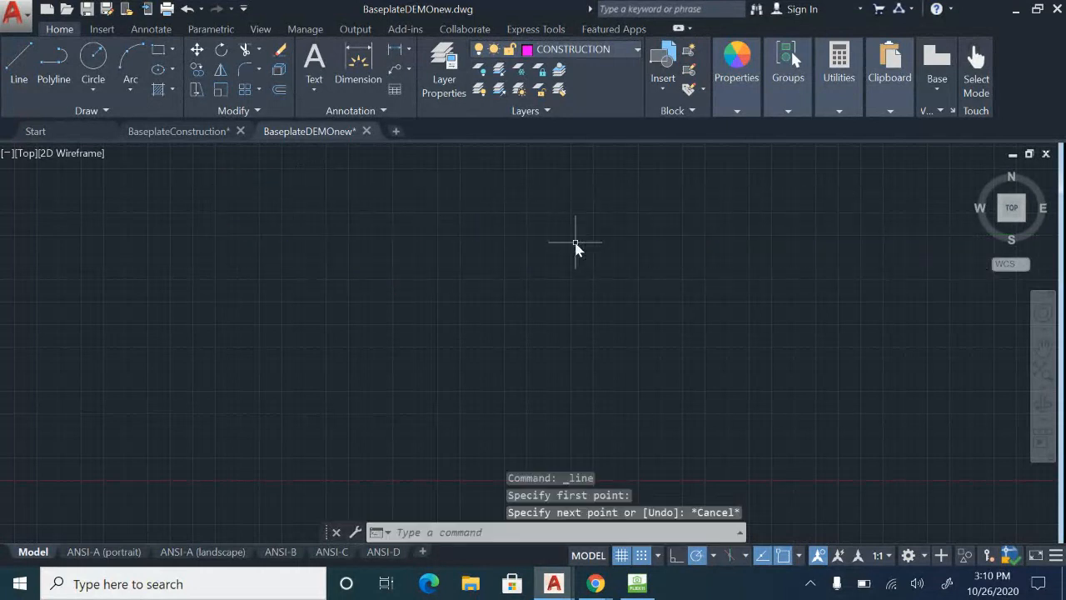
Zoom to the drawing's extents, and view the whole drawing with the ZOOM command's All option.
middle_click(491, 257)
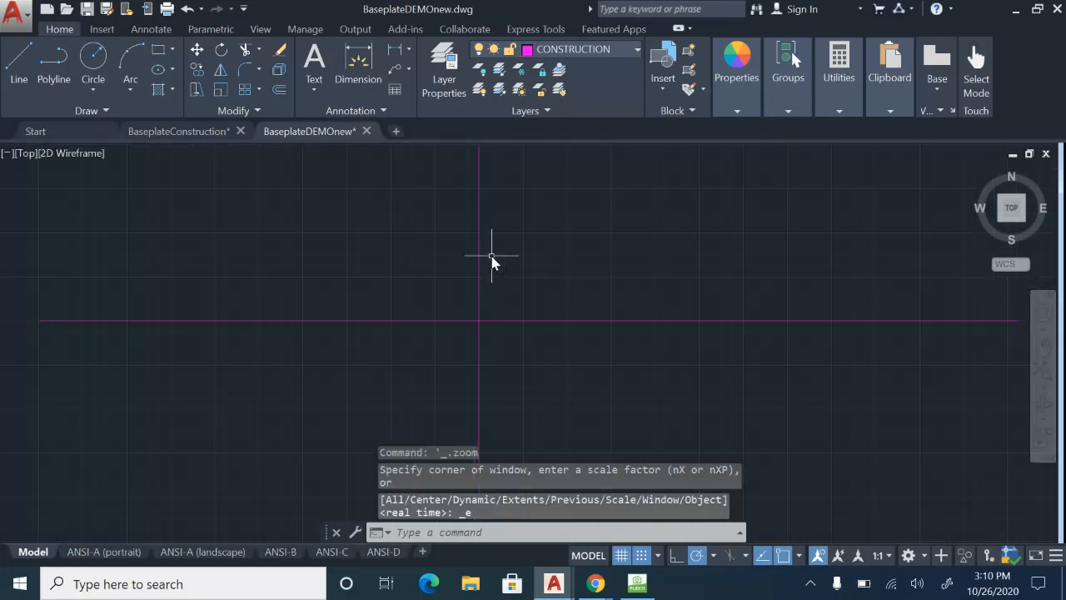
scroll(496, 259, "down", 3)
middle_click_drag(492, 257, 374, 344)
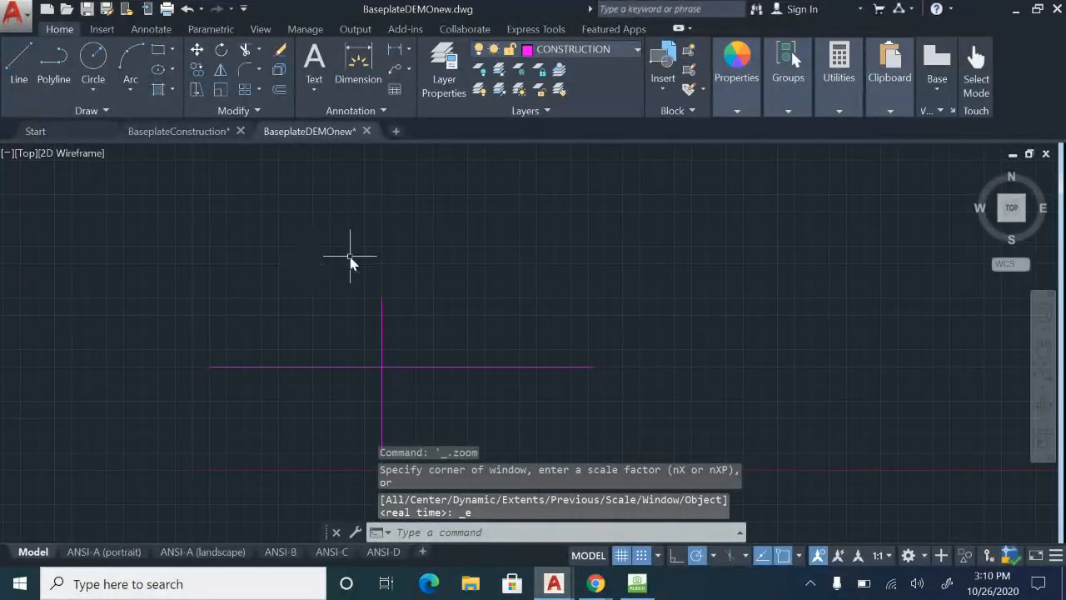
type("zoom")
key("Return")
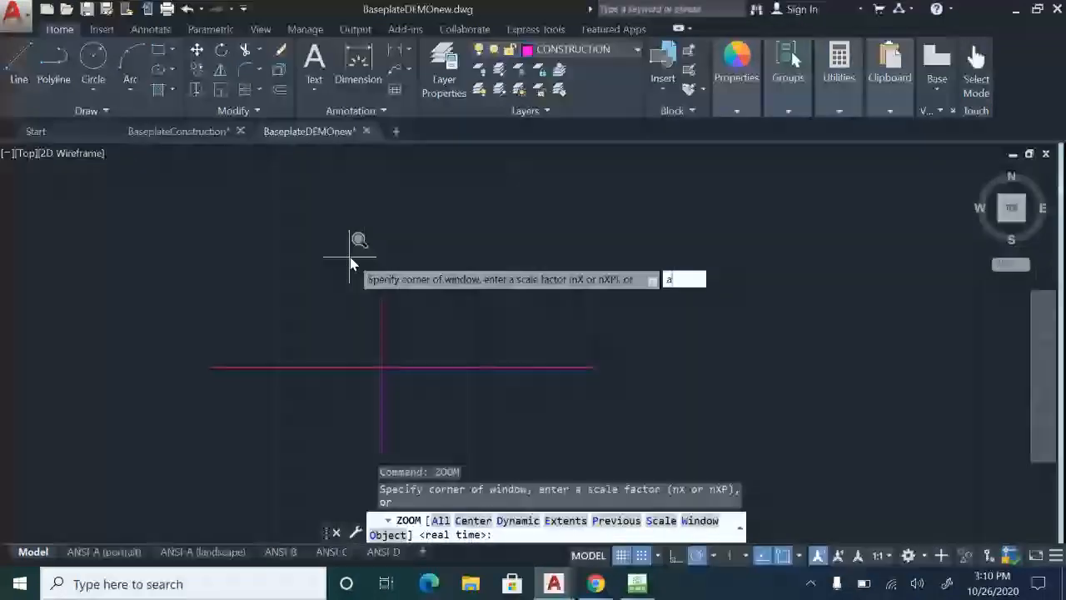
key("Return")
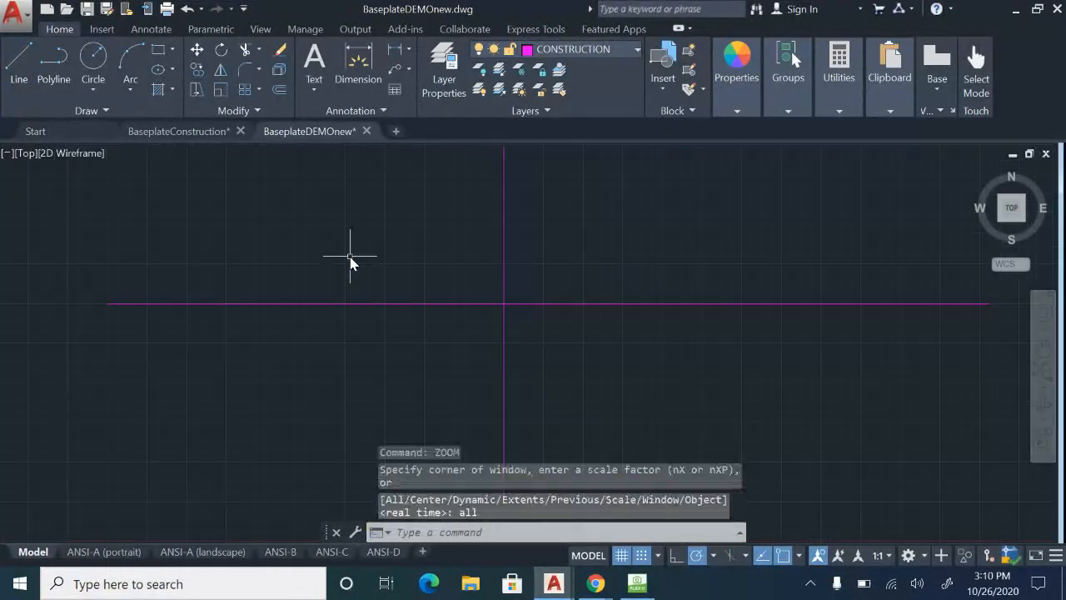
Pan and zoom around the crossing construction lines and return to a zoom-extents view of them.
key("Escape")
scroll(363, 260, "down", 6)
middle_click_drag(363, 260, 154, 397)
middle_click_drag(88, 457, 258, 328)
scroll(257, 327, "up", 4)
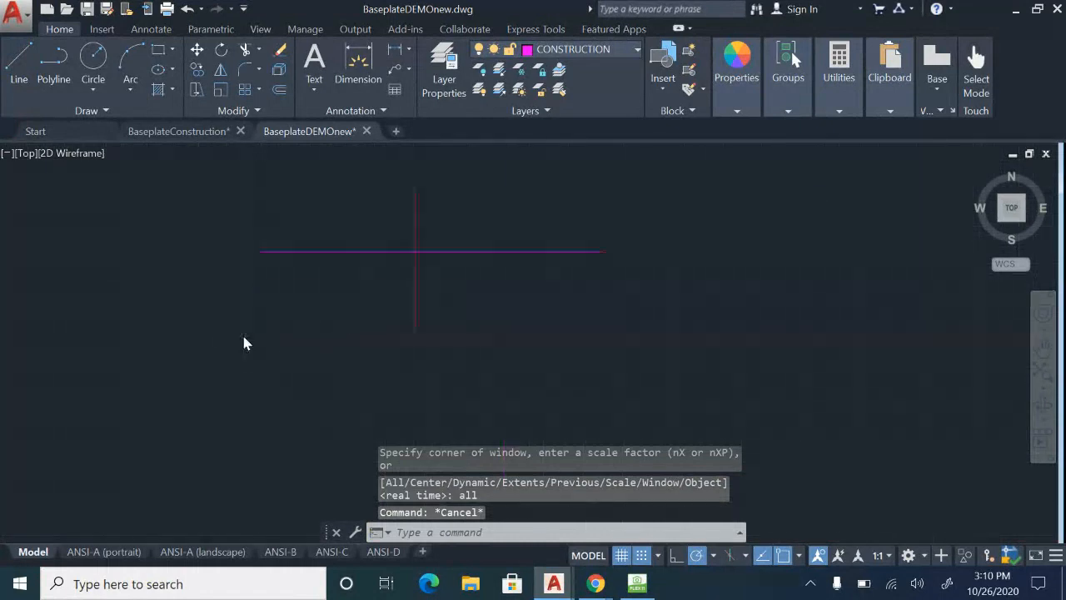
left_click(215, 305)
key("Escape")
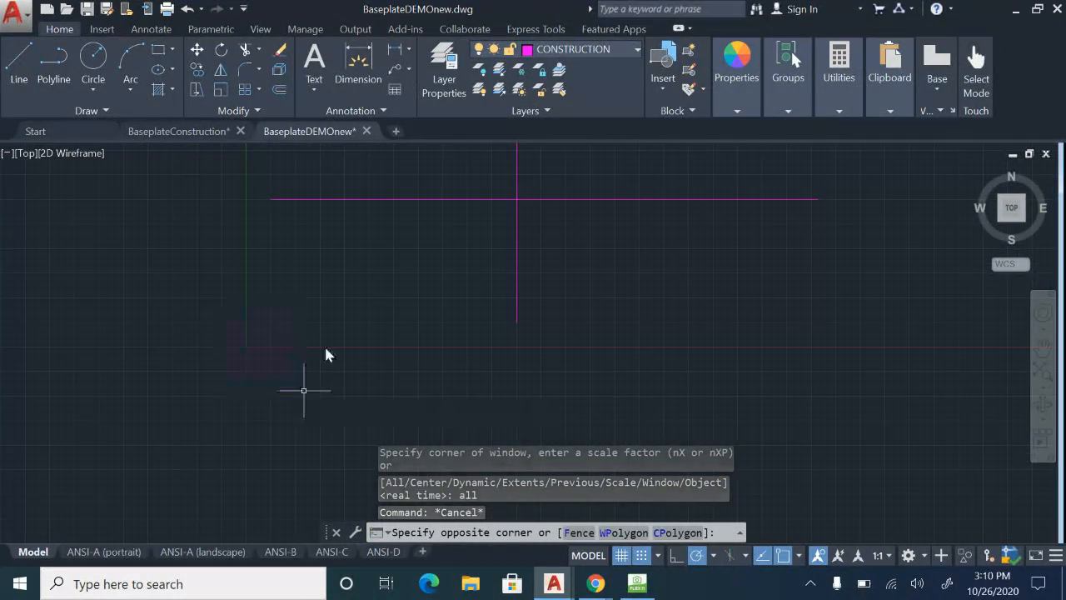
scroll(324, 344, "down", 4)
middle_click_drag(324, 344, 360, 310)
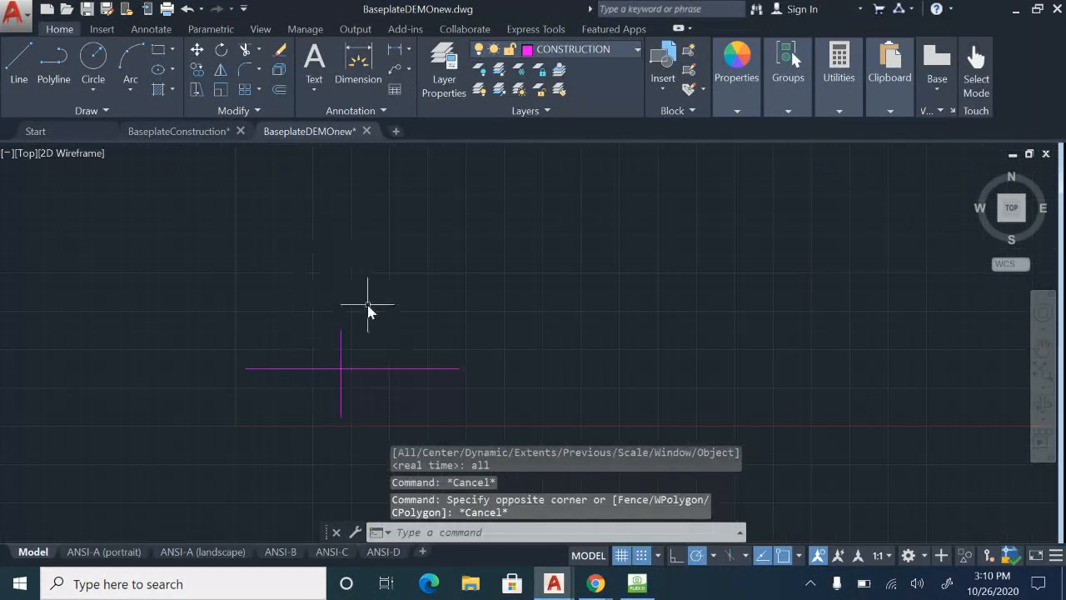
middle_click(368, 305)
middle_click(368, 305)
scroll(380, 243, "down", 2)
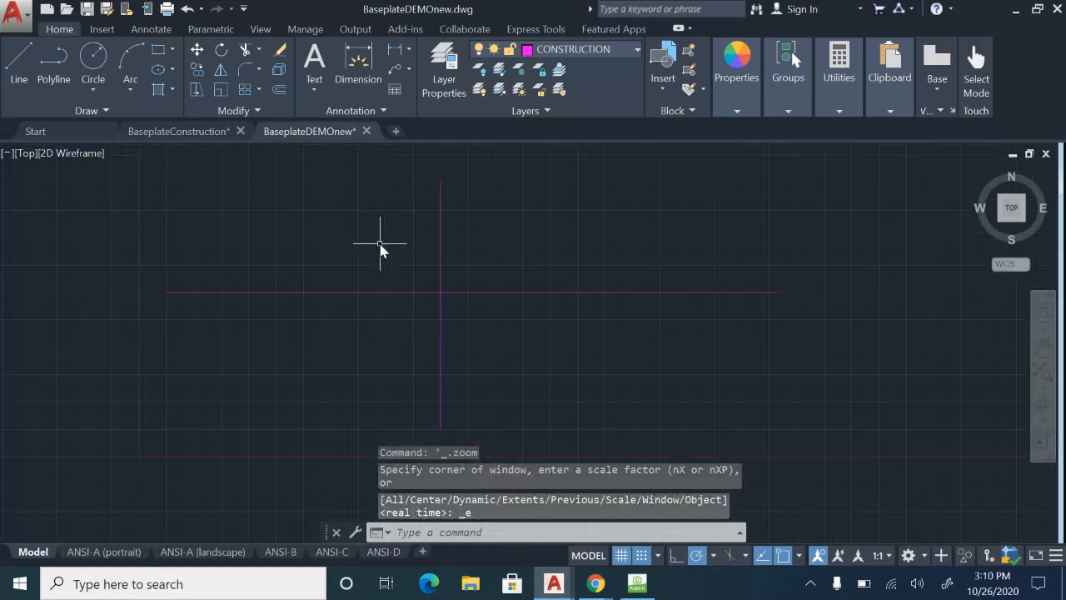
Select the vertical and the horizontal construction lines individually and clear the selection.
left_click(442, 260)
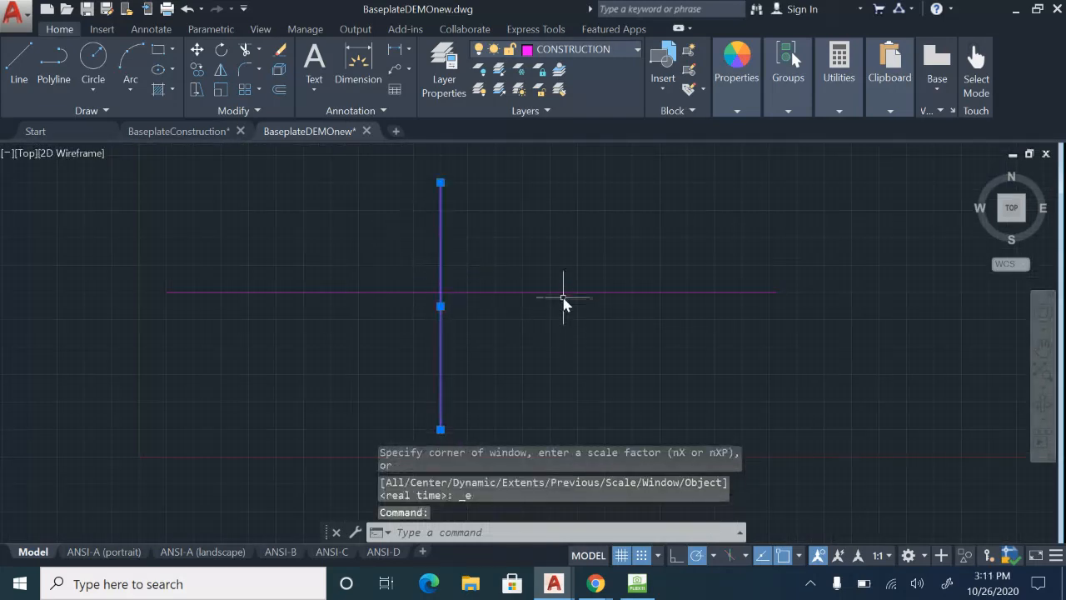
left_click(570, 293)
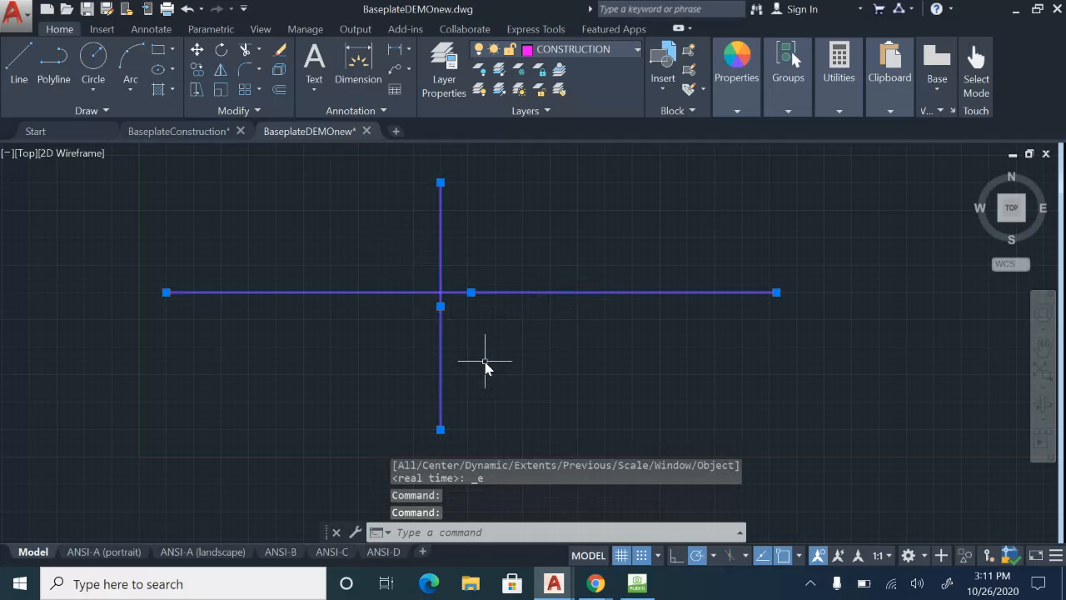
key("Escape")
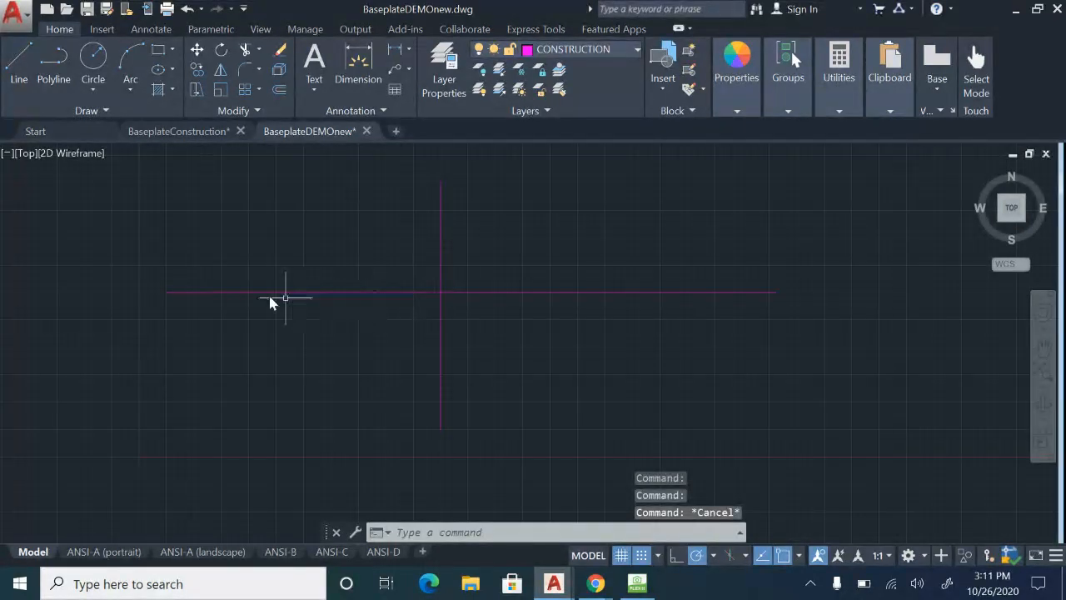
left_click(153, 285)
key("Escape")
left_click(423, 275)
key("Escape")
left_click(426, 174)
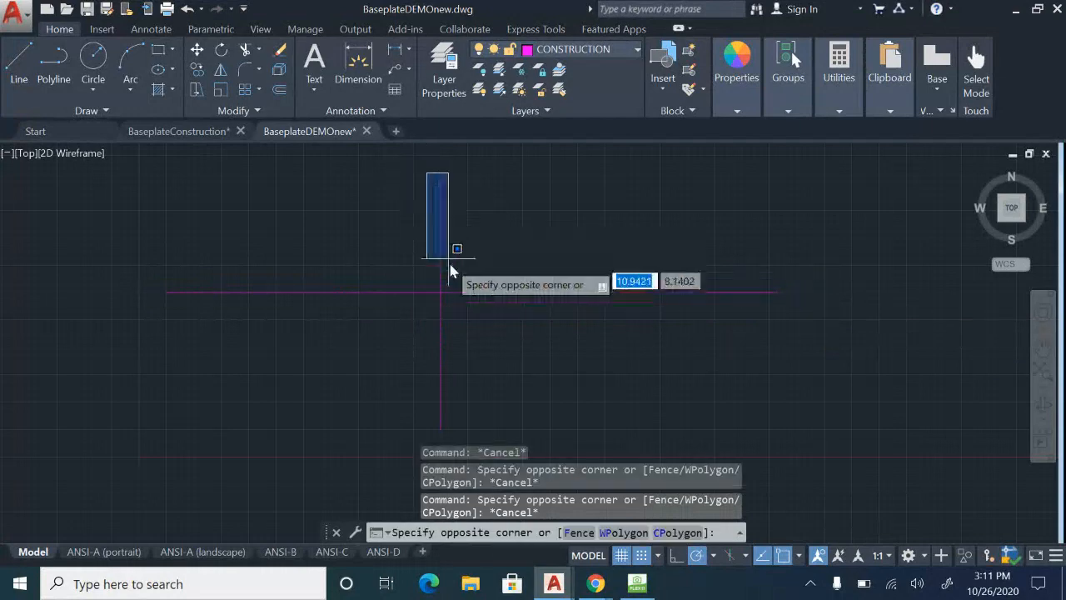
key("Escape")
Select the vertical and horizontal construction lines together with one crossing window around their intersection, and clear the selection.
left_click(423, 280)
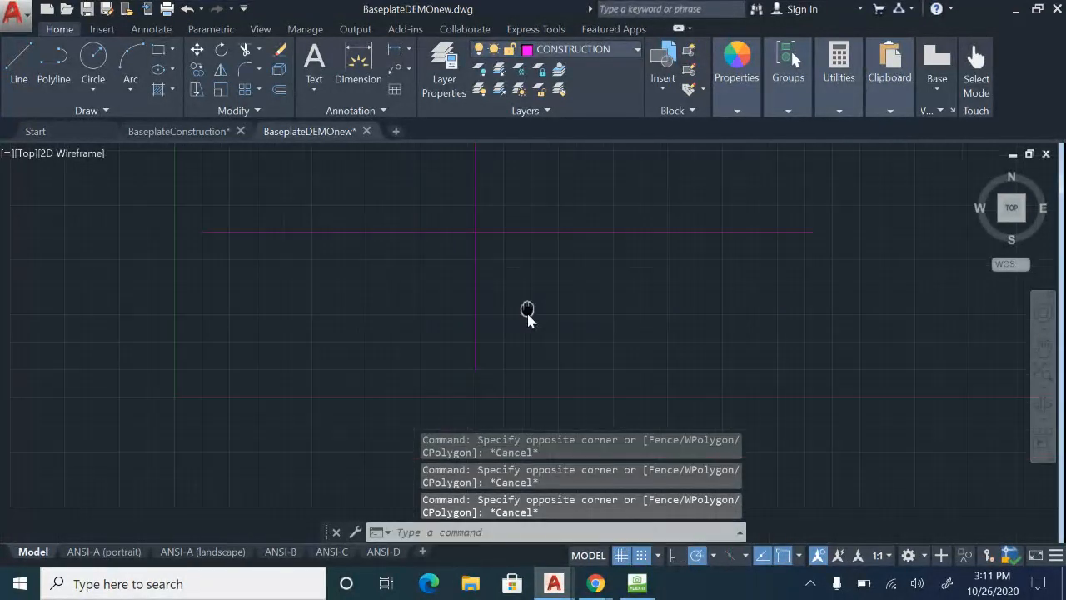
left_click(540, 266)
left_click(479, 215)
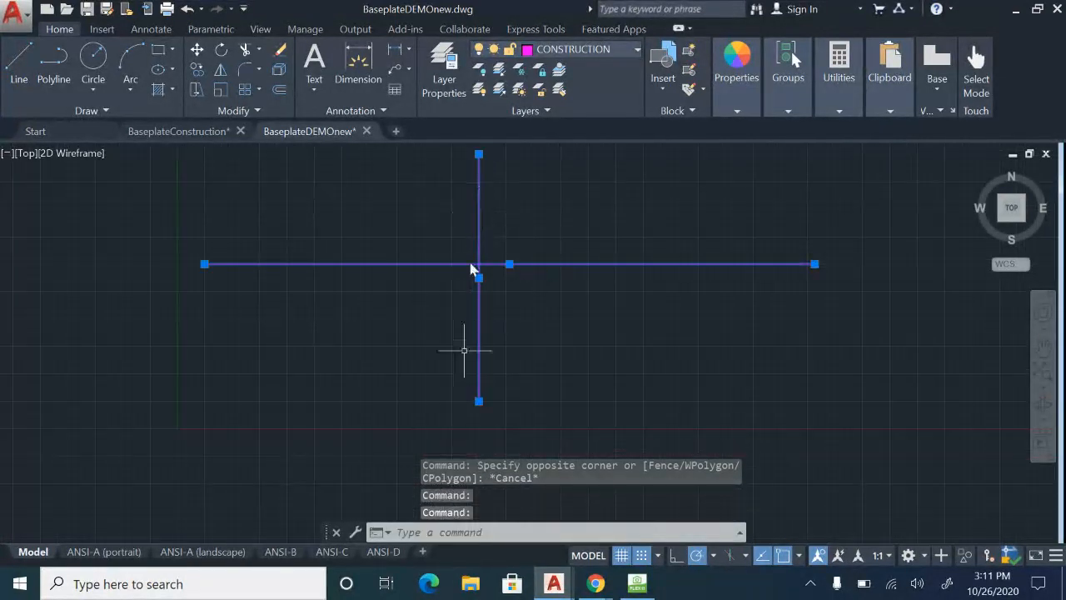
middle_click_drag(594, 288, 592, 333)
key("Escape")
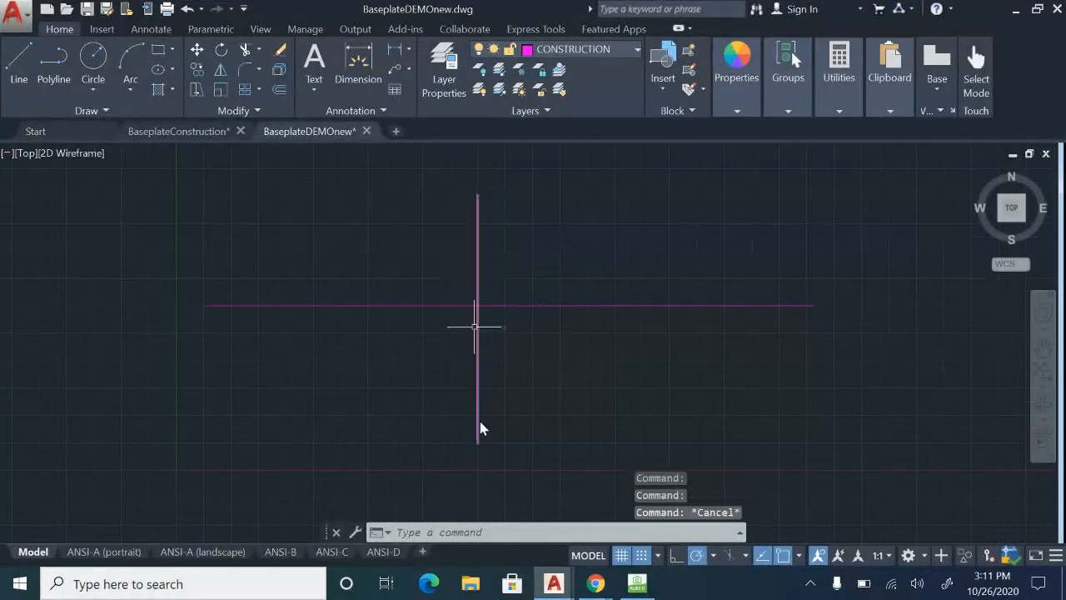
Switch to HoverCam Flex11, examine the base plate sheet's overall dimensions up close, and return to the BaseplateDEMOnew drawing in AutoCAD.
left_click(648, 590)
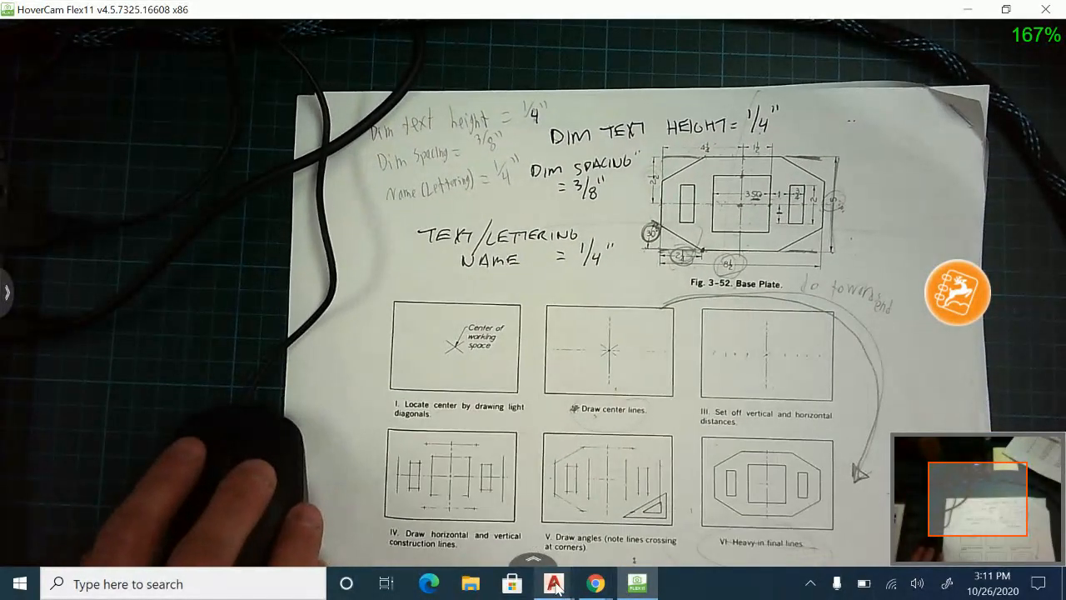
mouse_move(555, 586)
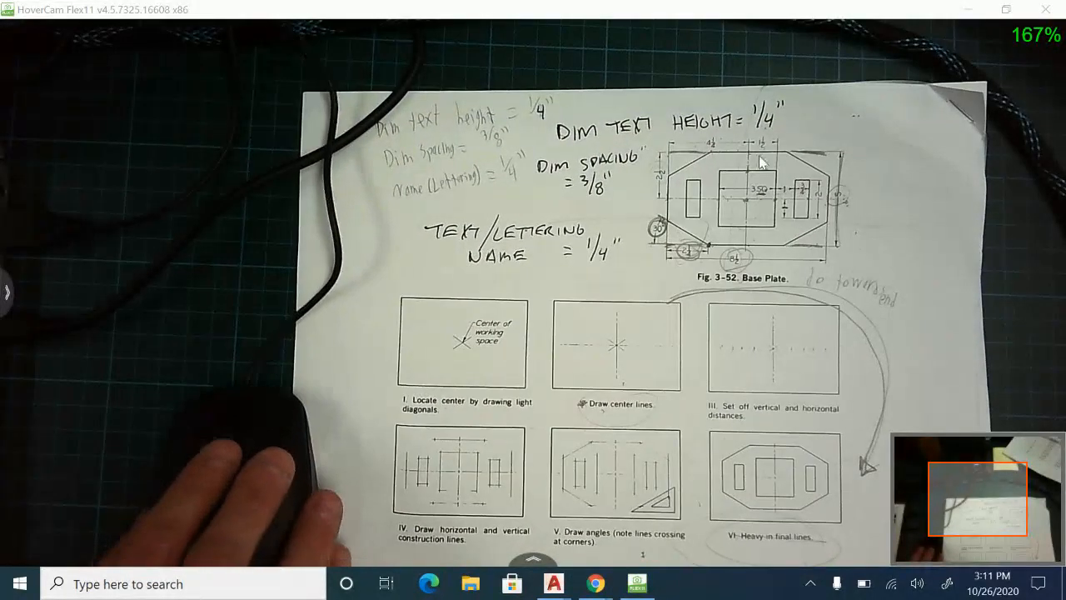
scroll(806, 197, "up", 2)
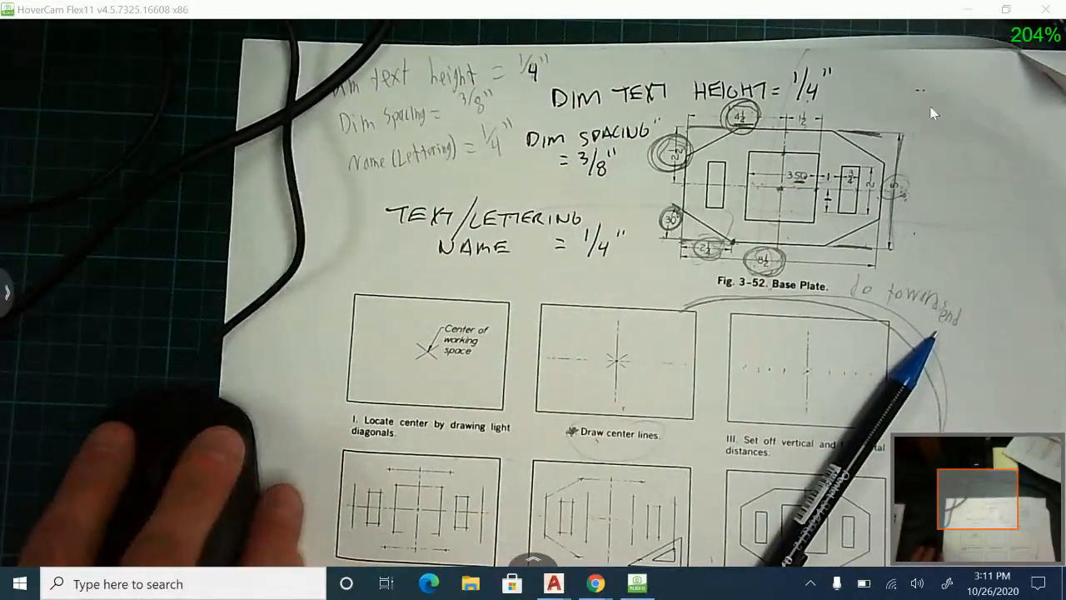
left_click(583, 521)
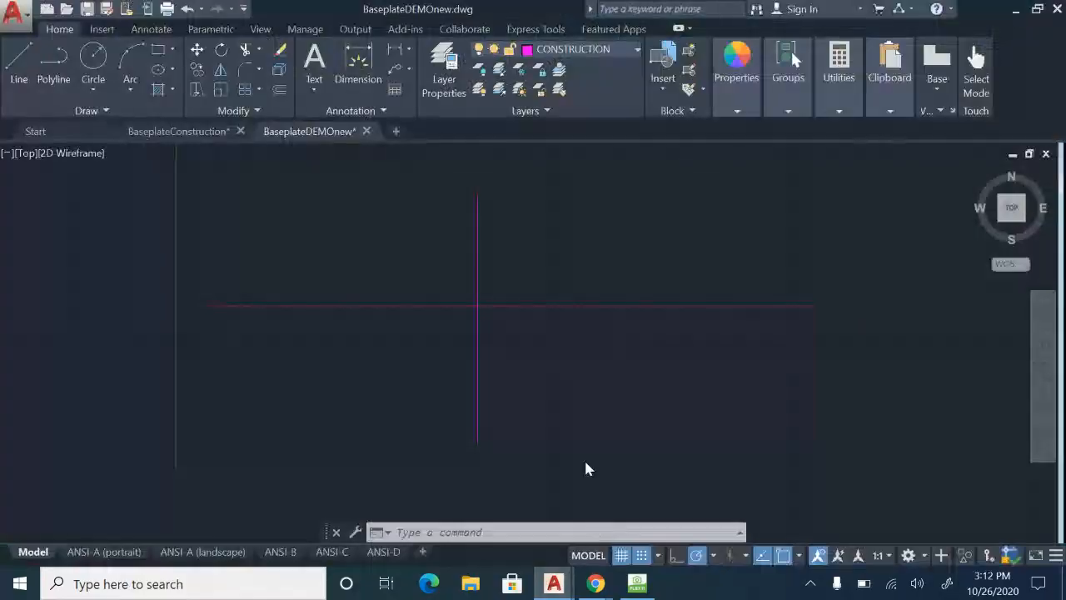
Offset the vertical centre construction line by 4.25 to both its right and left sides.
middle_click_drag(603, 373, 609, 383)
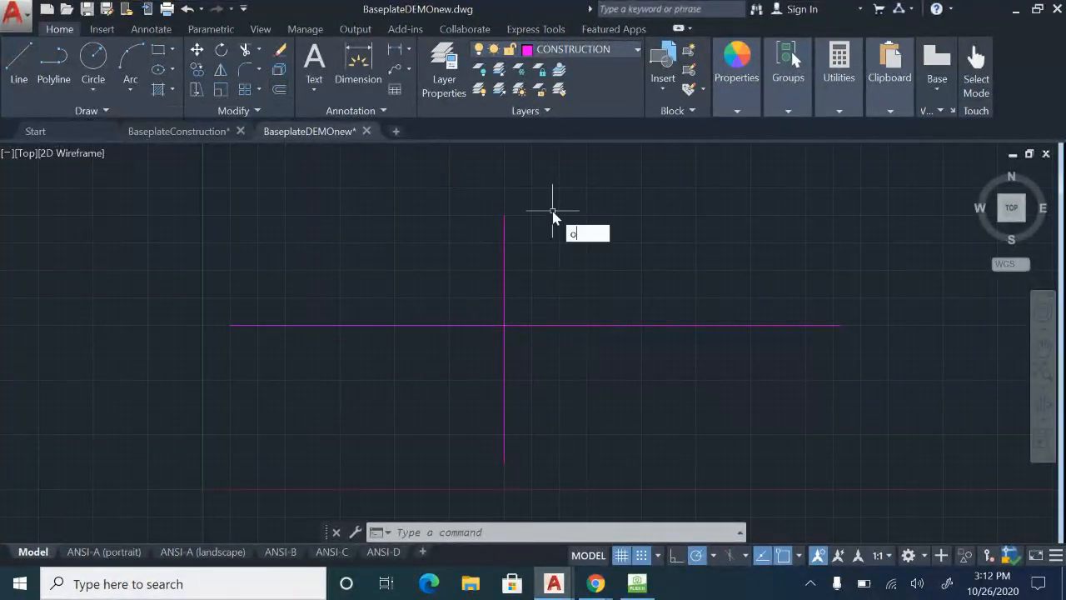
key("Return")
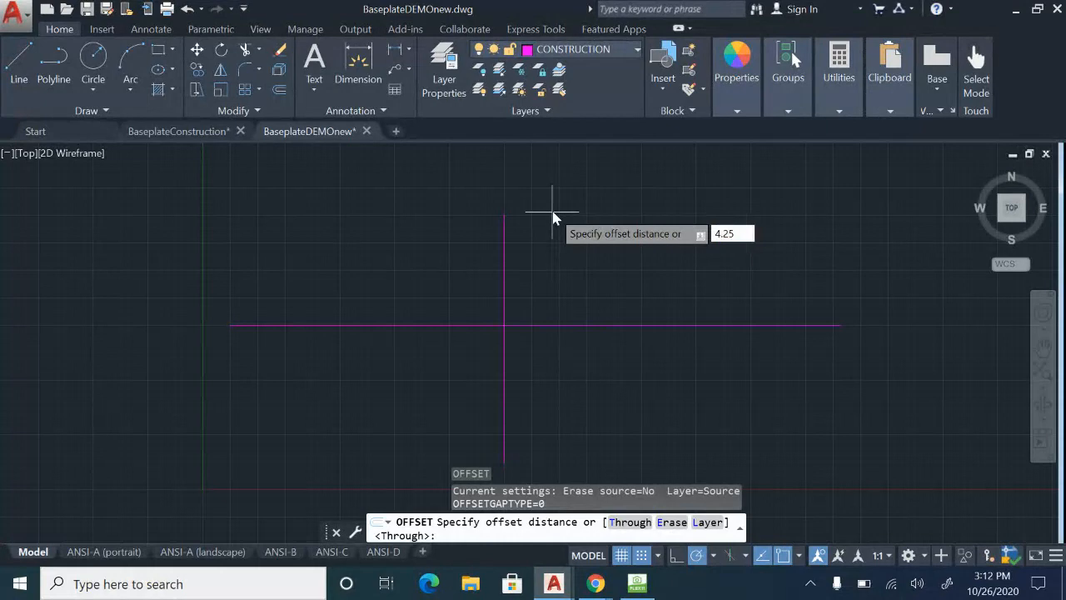
key("Return")
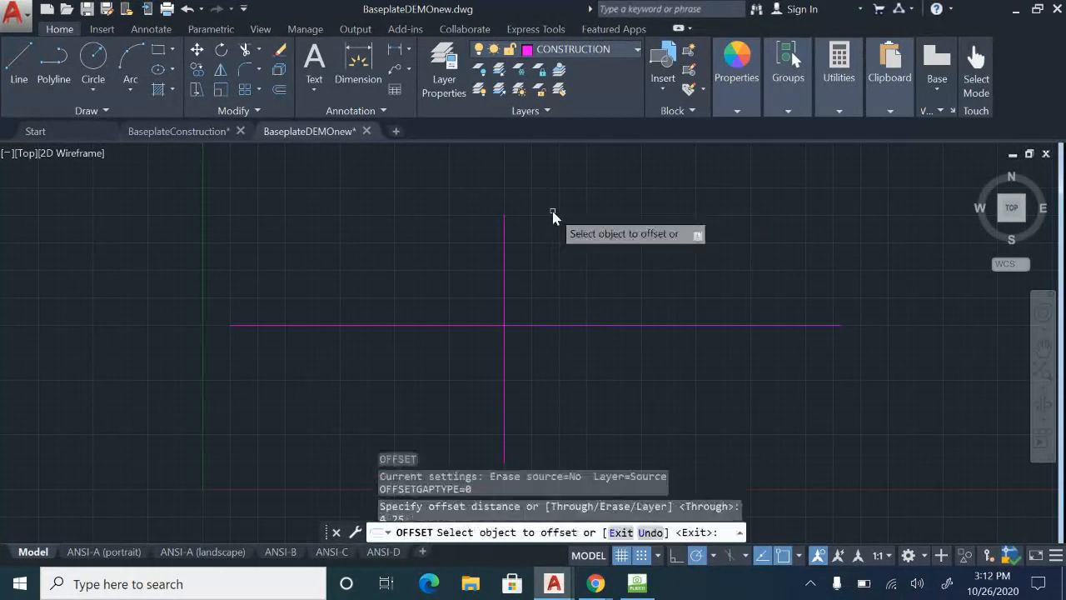
left_click(505, 275)
left_click(622, 276)
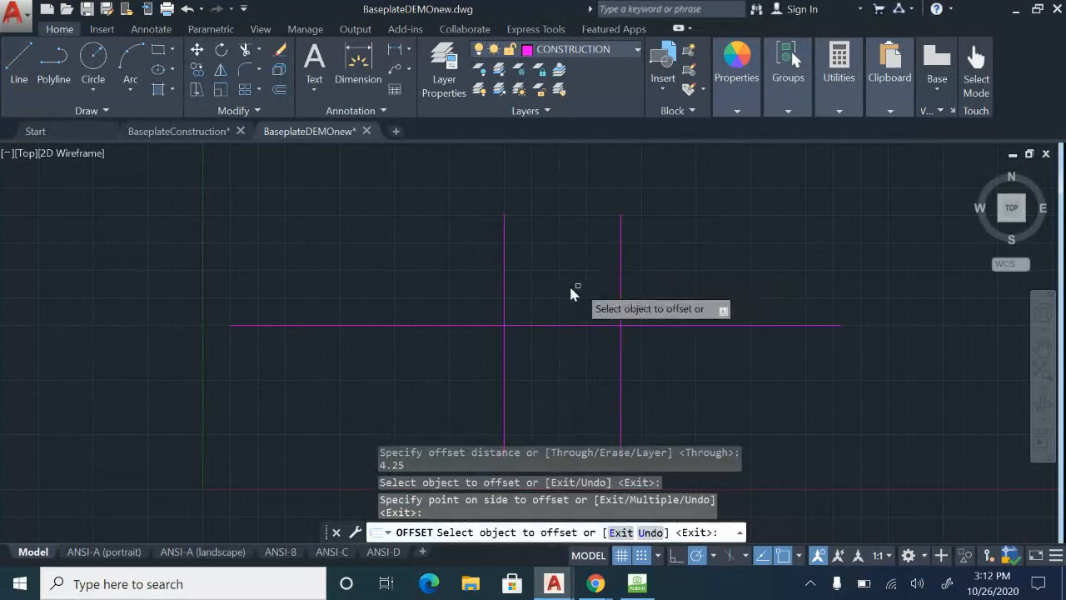
left_click(504, 295)
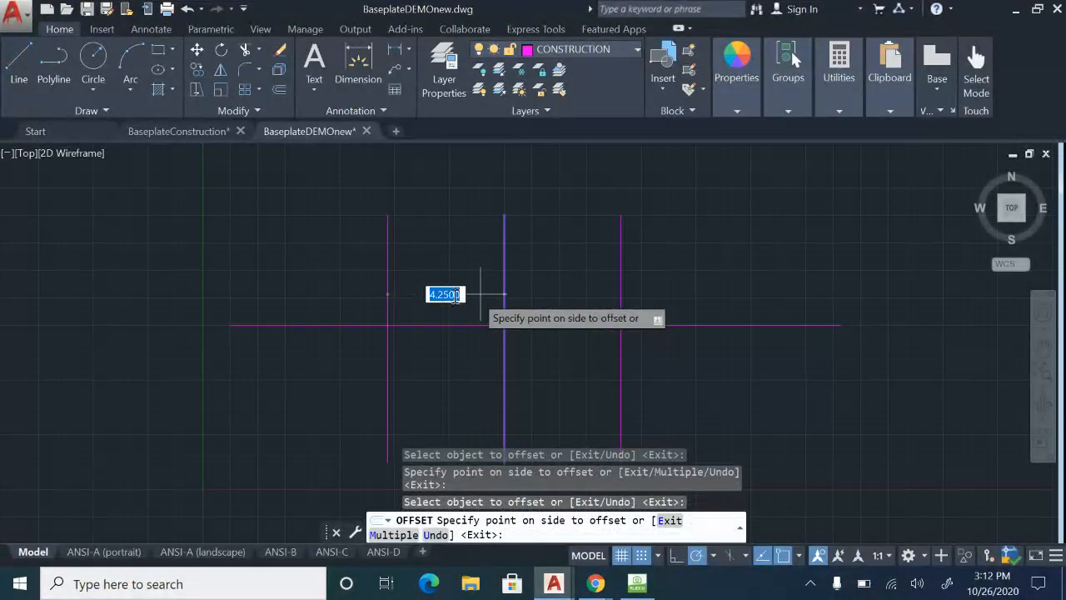
left_click(401, 299)
key("Escape")
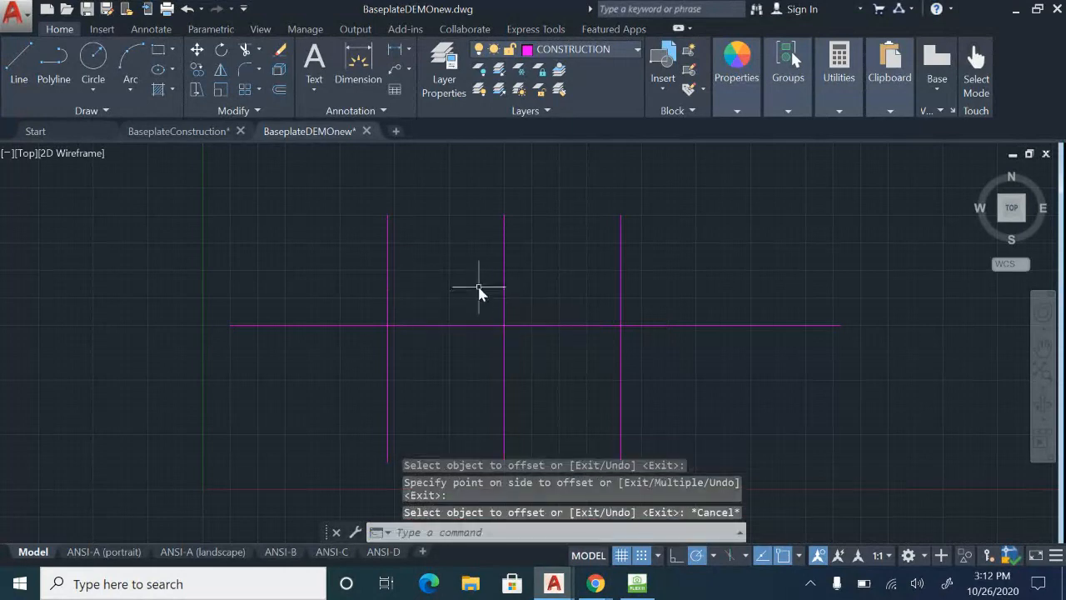
Recheck the base plate's vertical distances on the sheet in HoverCam Flex11 and go back to the BaseplateDEMOnew drawing in AutoCAD.
left_click(458, 325)
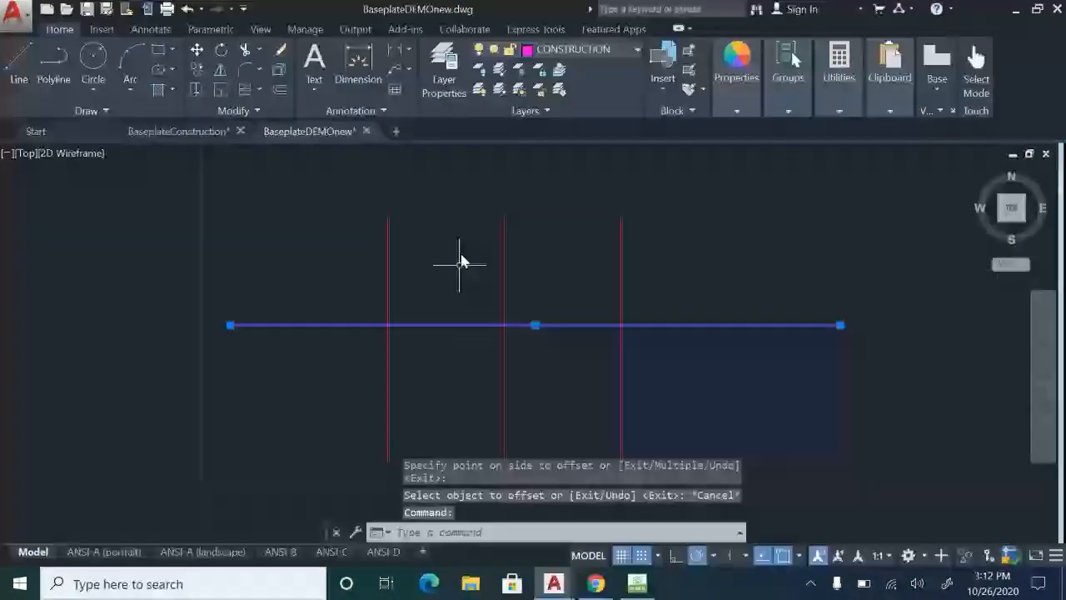
key("Escape")
left_click(649, 587)
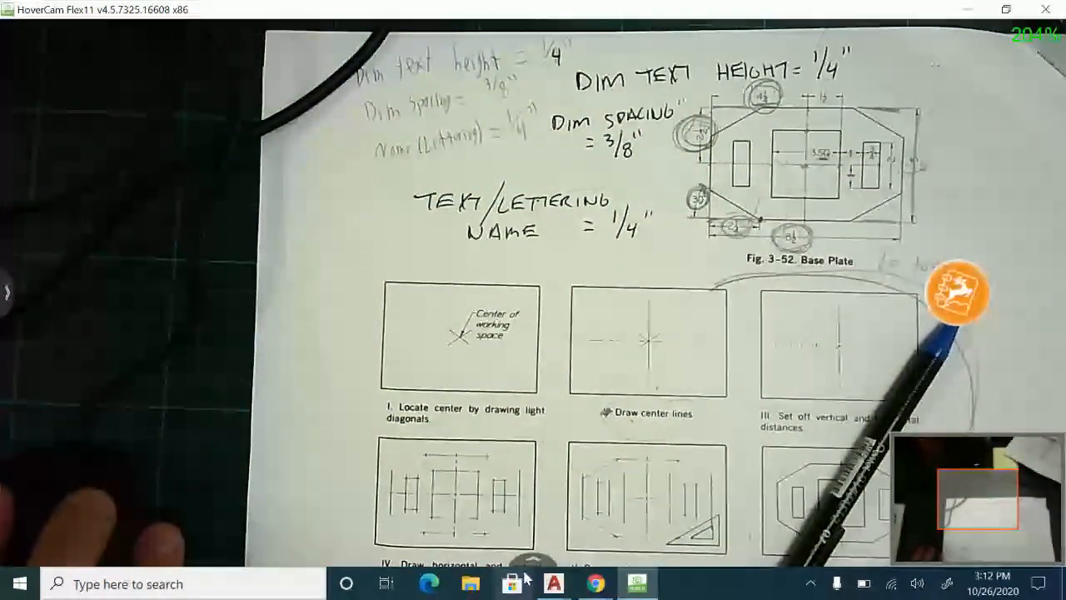
left_click(554, 583)
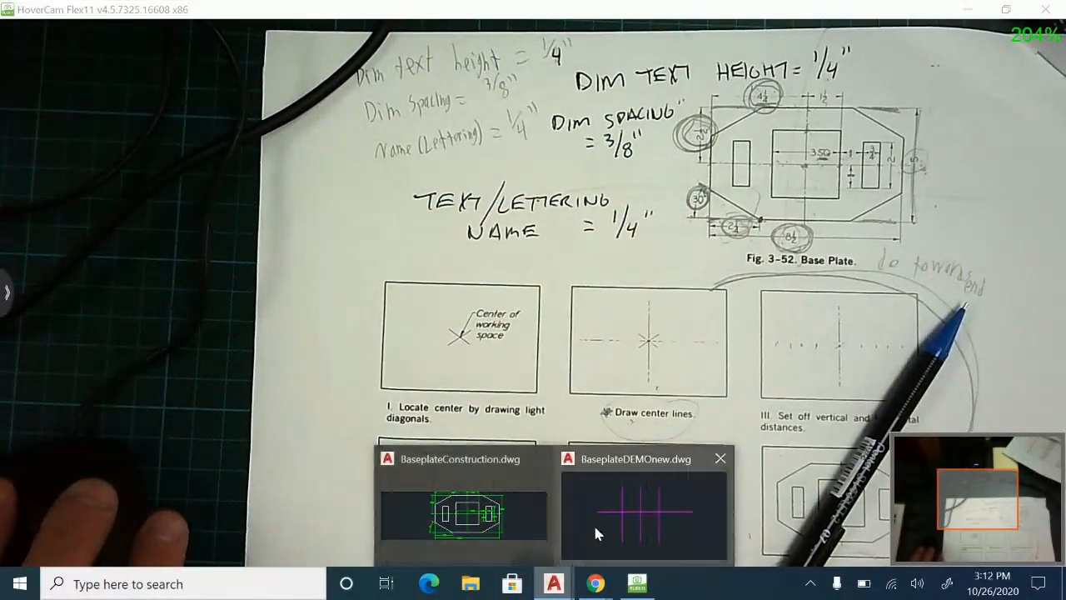
left_click(593, 522)
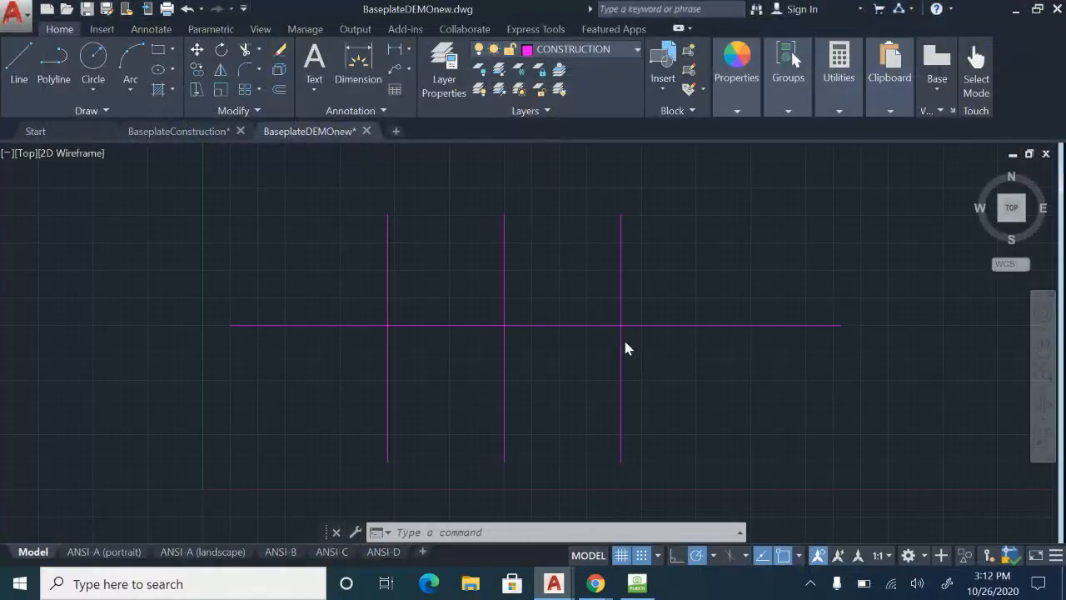
Offset the horizontal centre construction line by 2.5 both above and below it.
type("o")
key("Return")
type("2.")
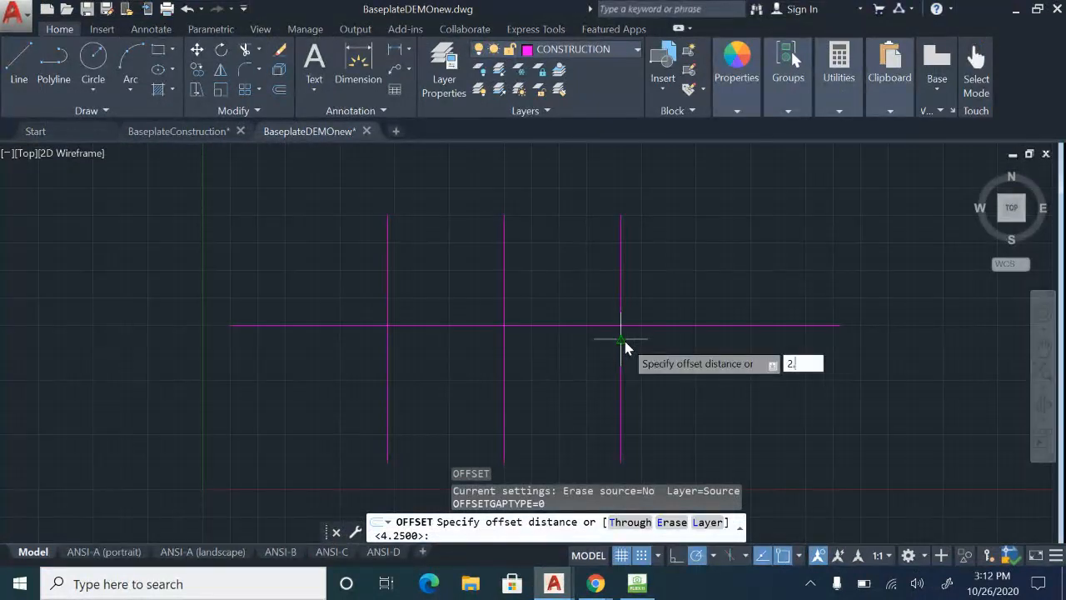
type("5")
key("Return")
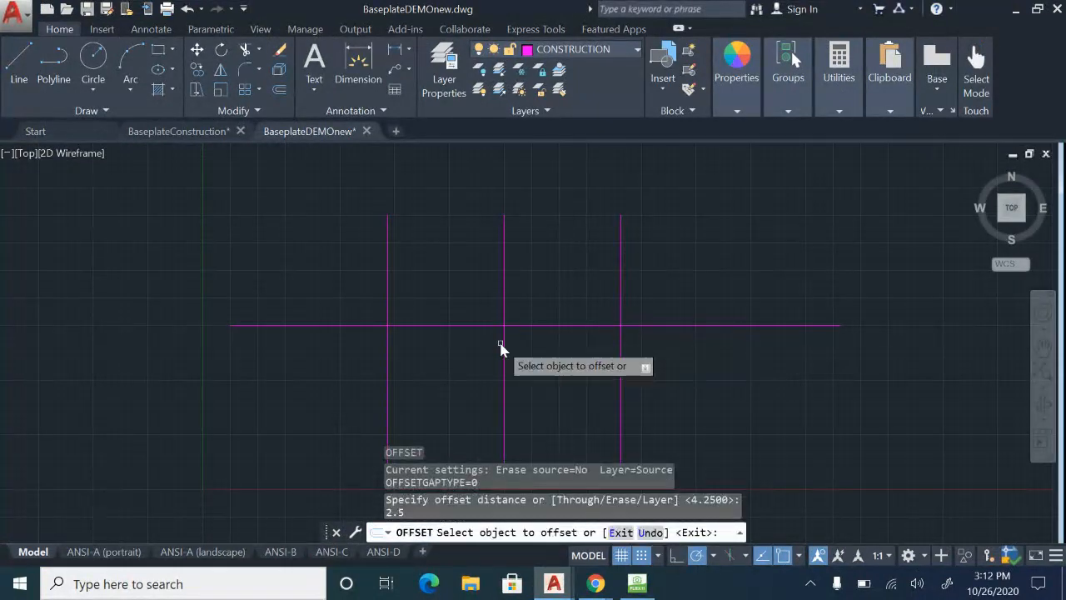
left_click(469, 325)
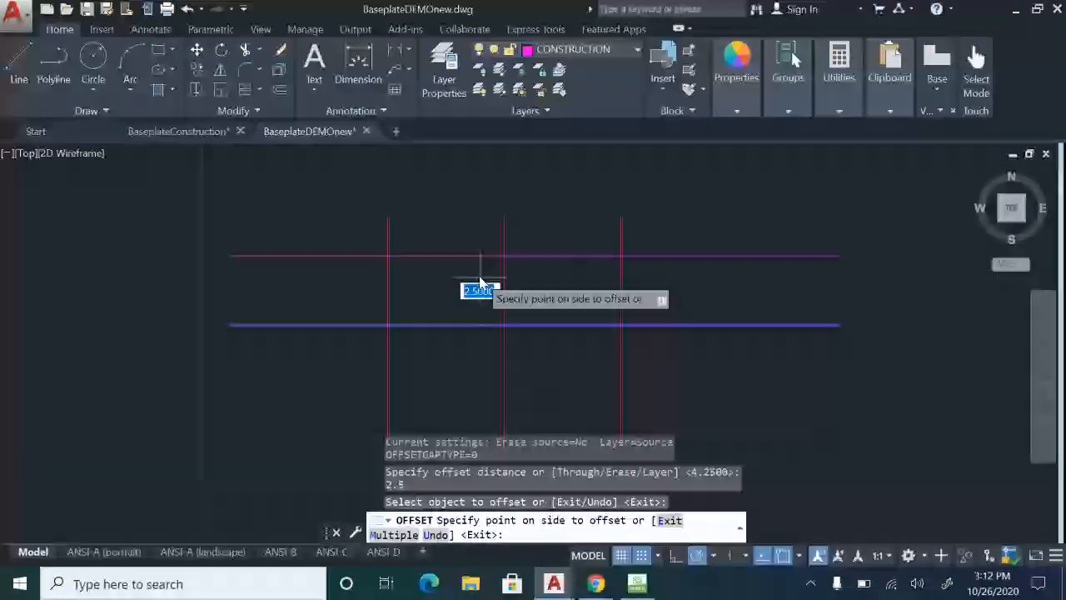
left_click(477, 287)
left_click(488, 325)
left_click(489, 370)
key("Escape")
scroll(484, 334, "up", 3)
scroll(463, 315, "down", 3)
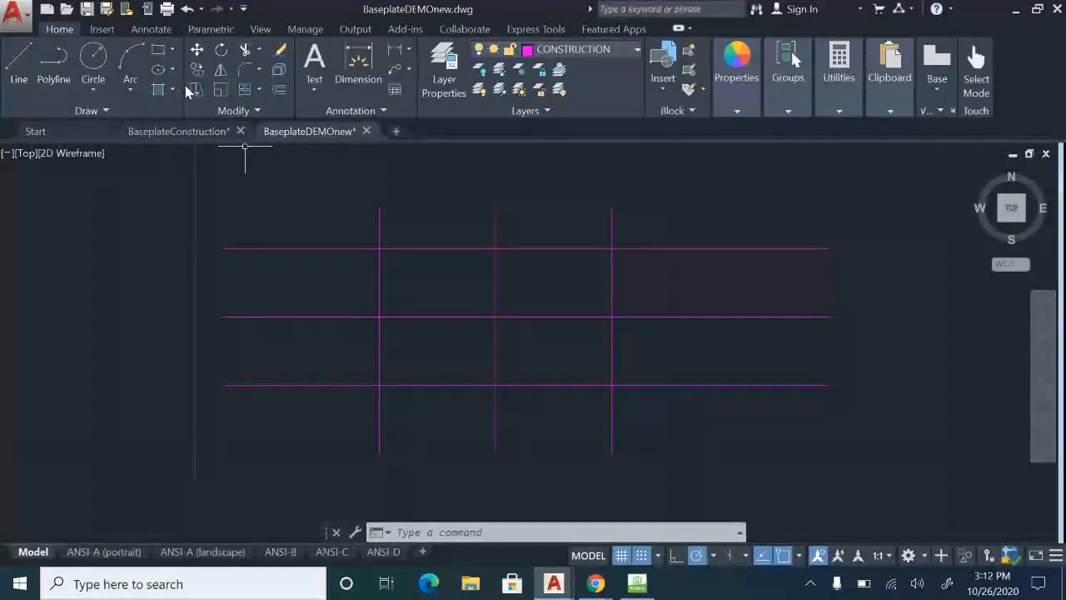
left_click(21, 62)
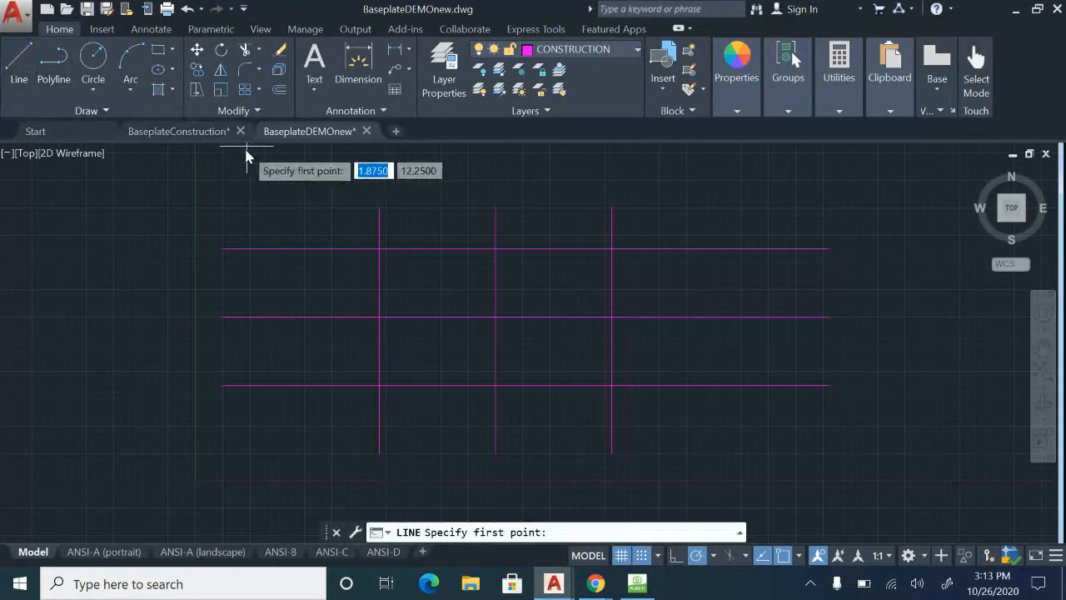
key("Escape")
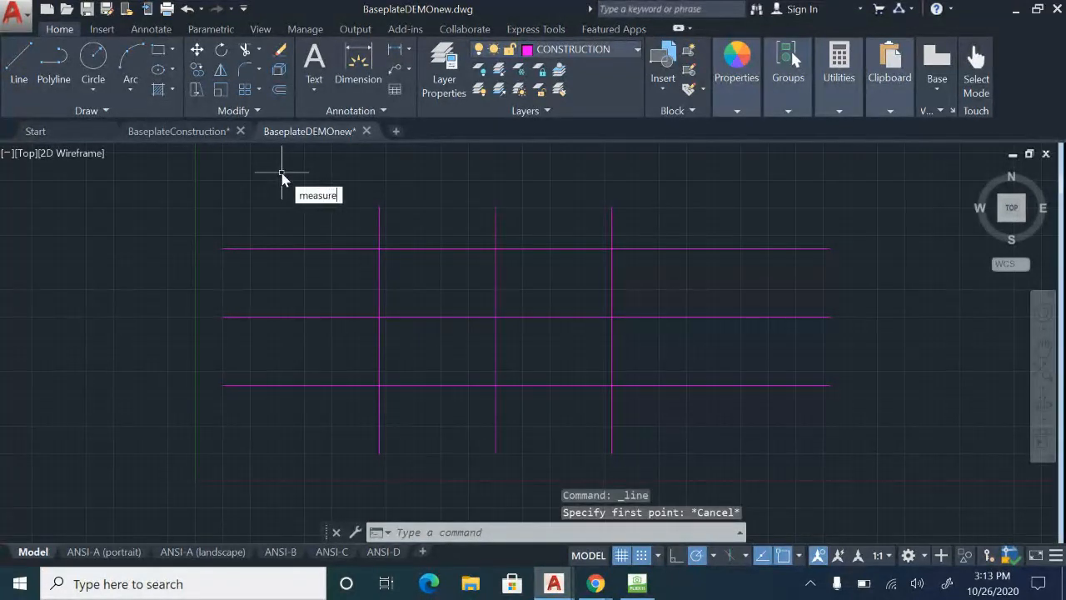
key("Return")
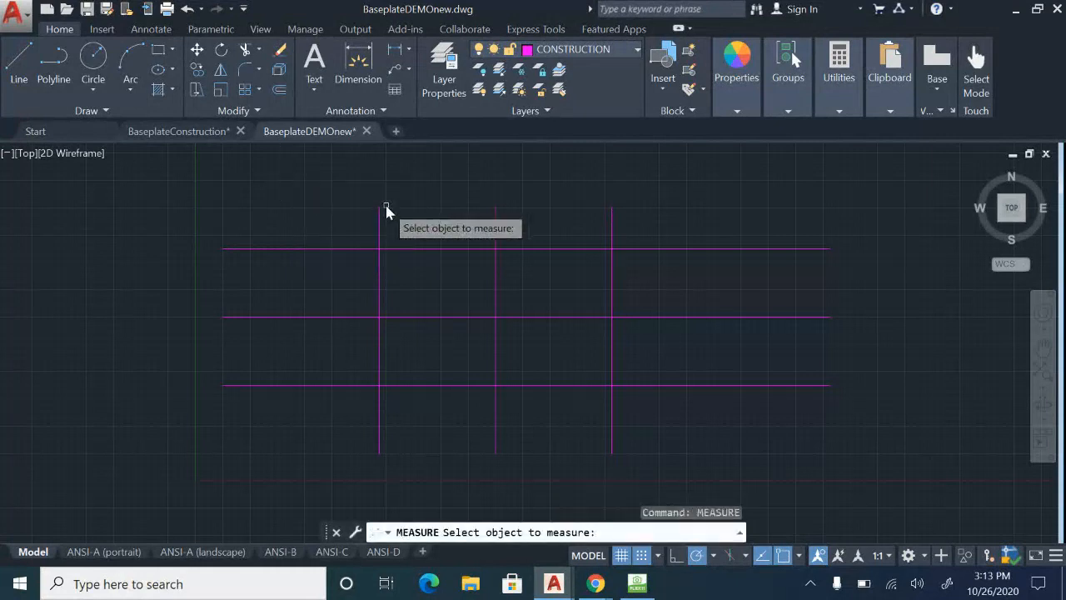
key("Escape")
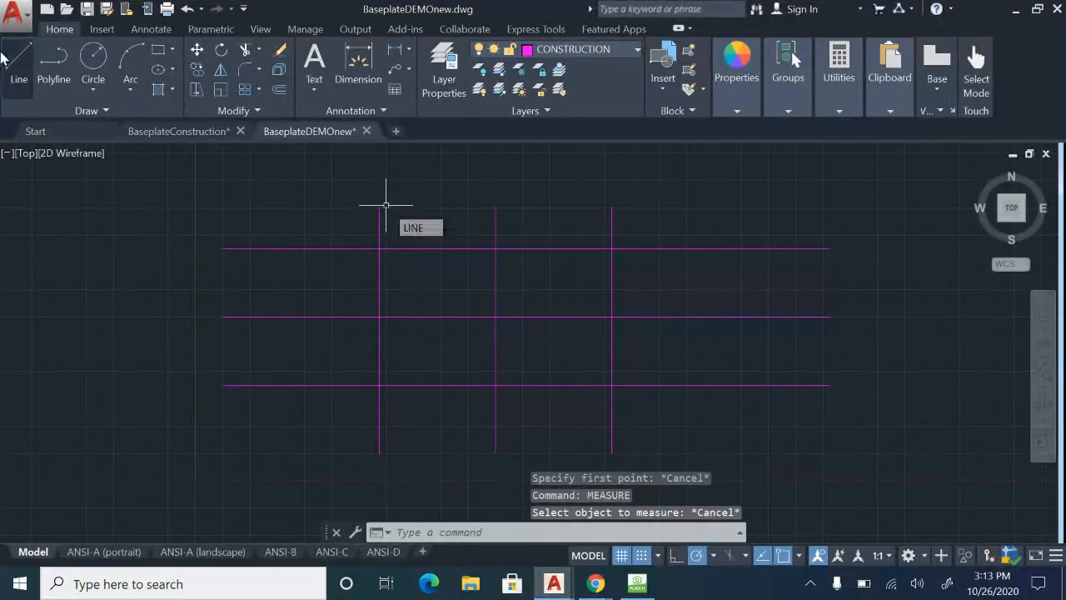
left_click(20, 65)
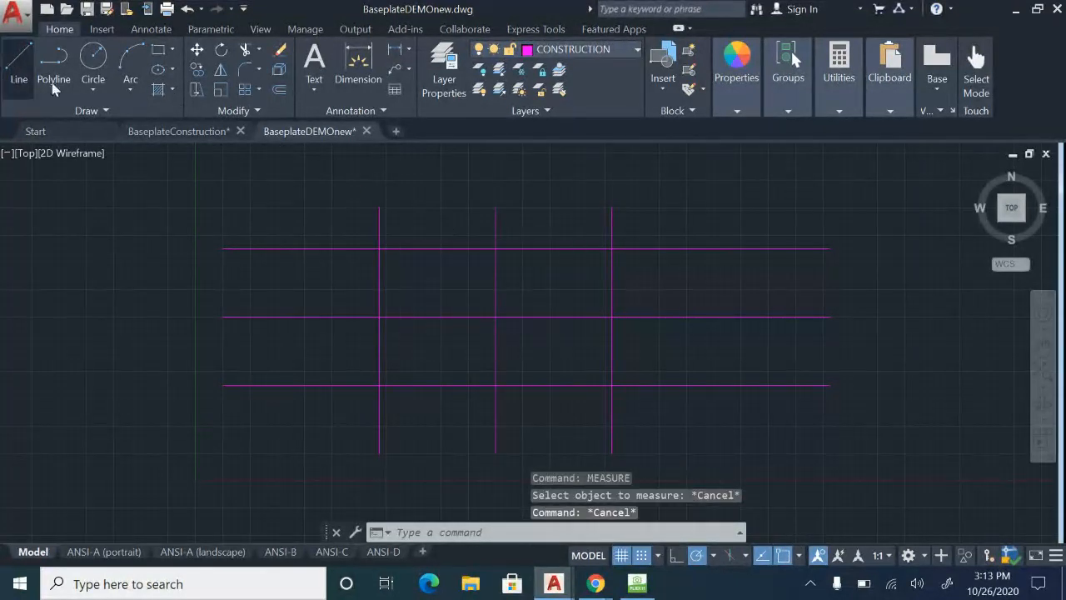
left_click(379, 249)
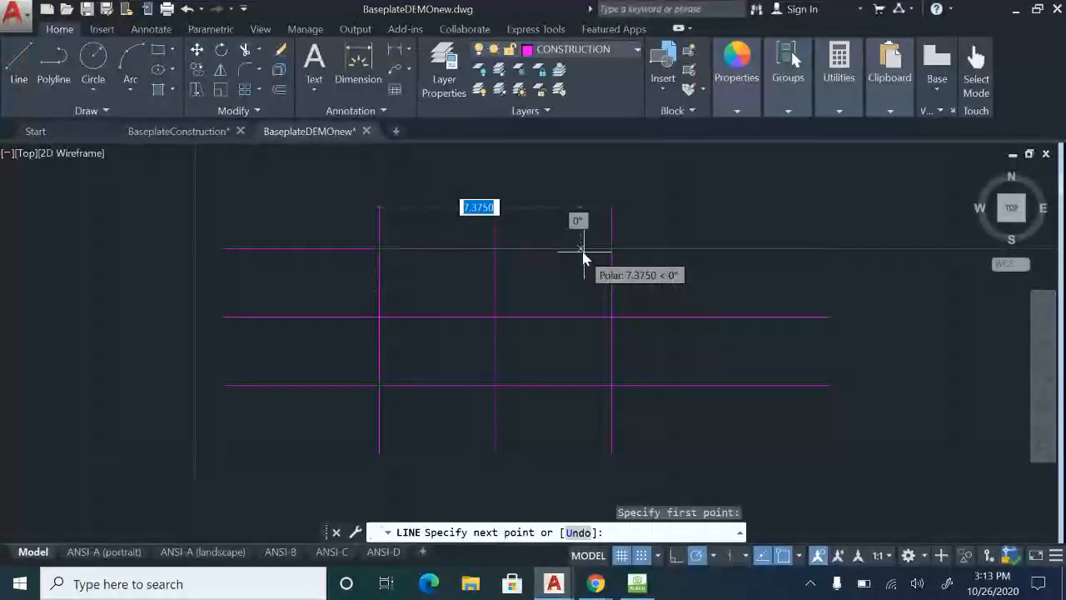
key("Escape")
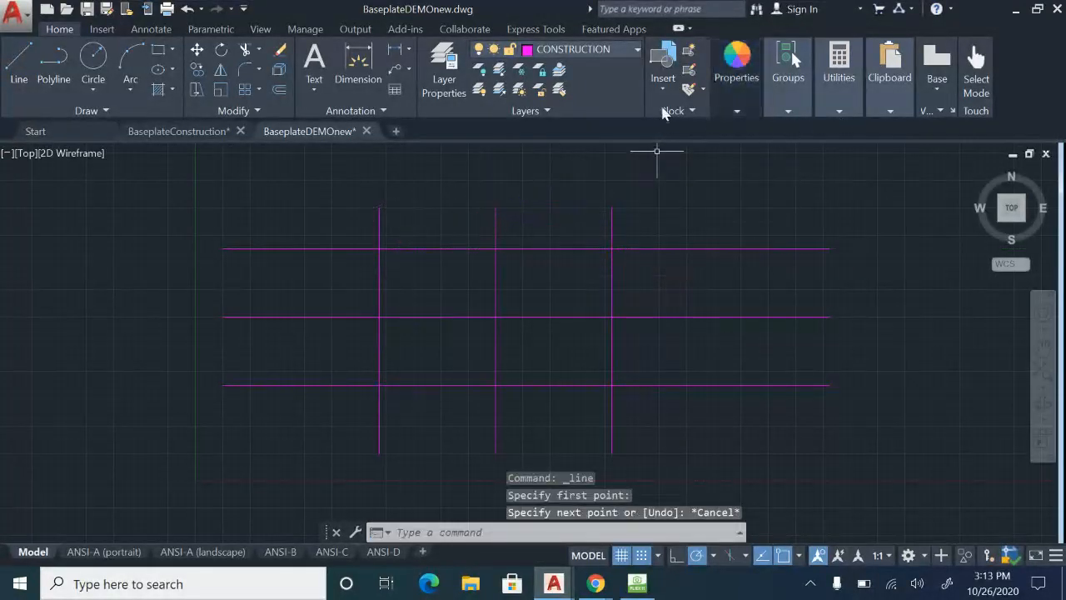
left_click(136, 29)
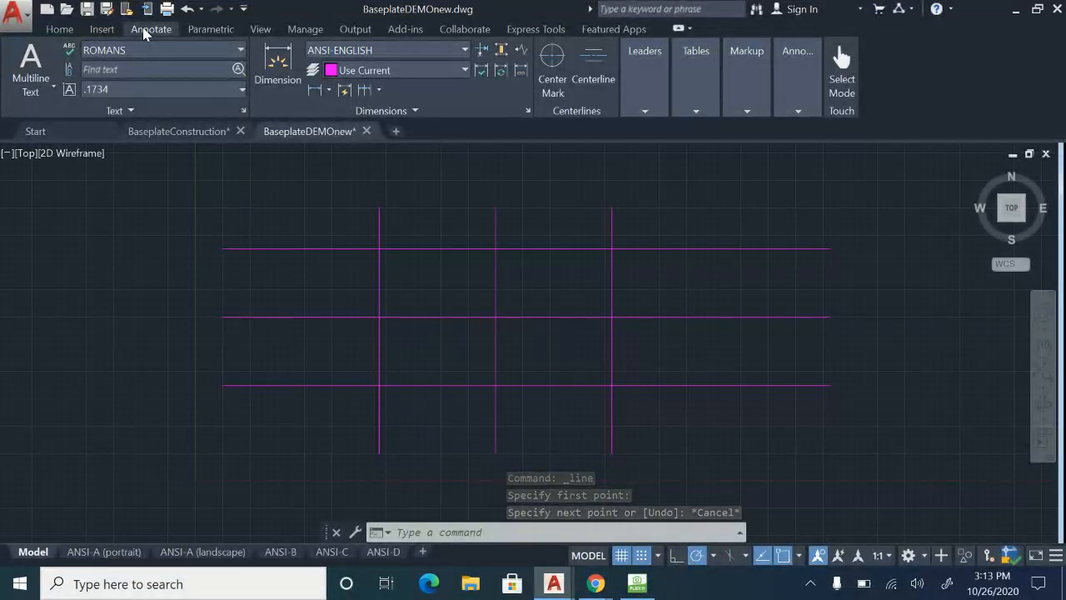
left_click(60, 29)
key("Escape")
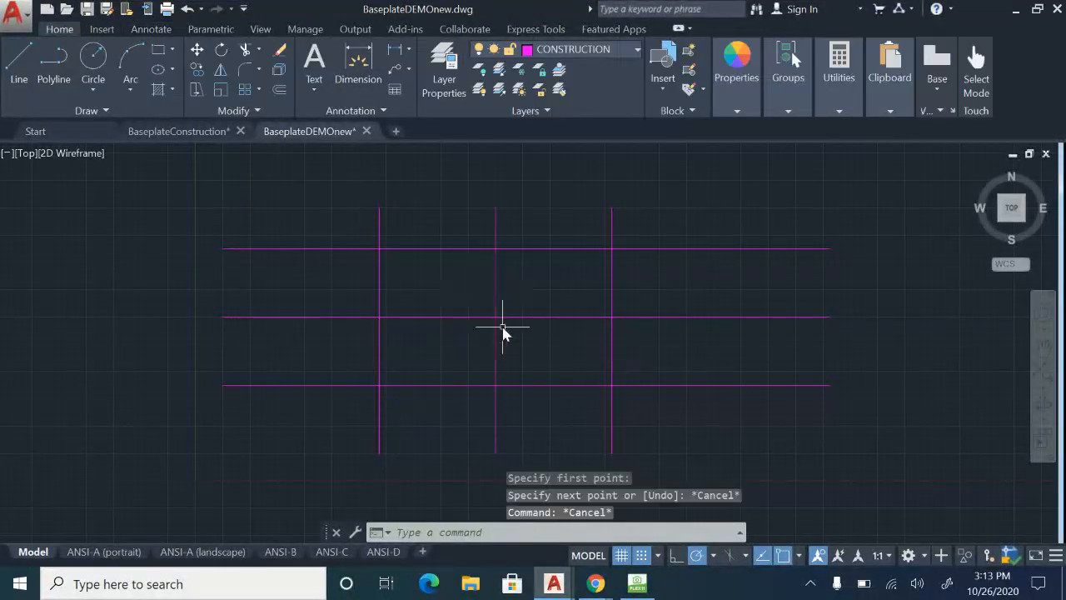
Consult the sheet in HoverCam Flex11 for the base plate's inner dimensions and return to the BaseplateDEMOnew drawing in AutoCAD.
left_click(633, 586)
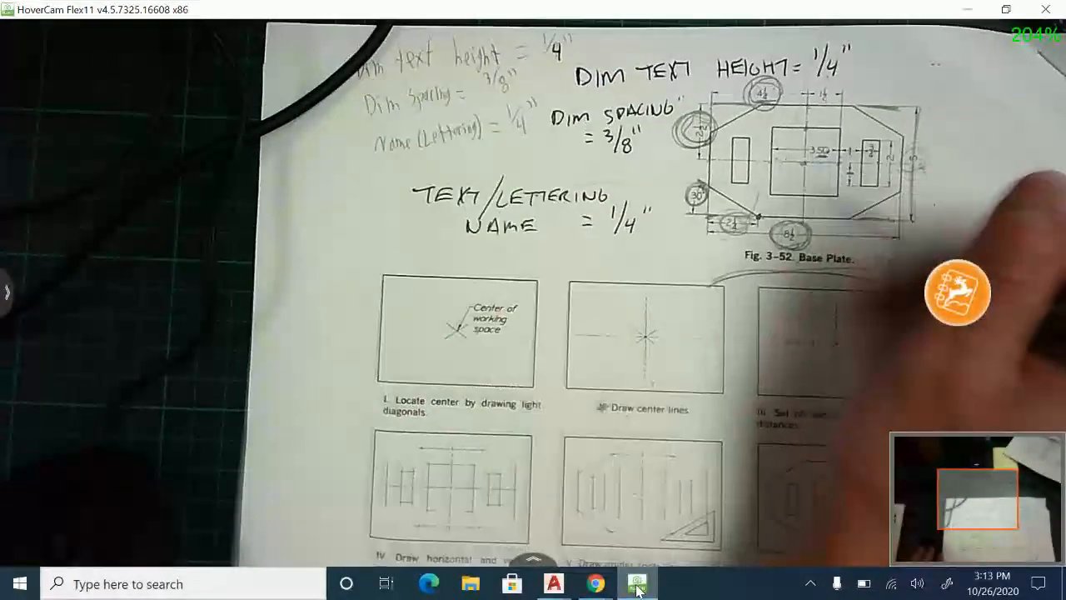
mouse_move(553, 583)
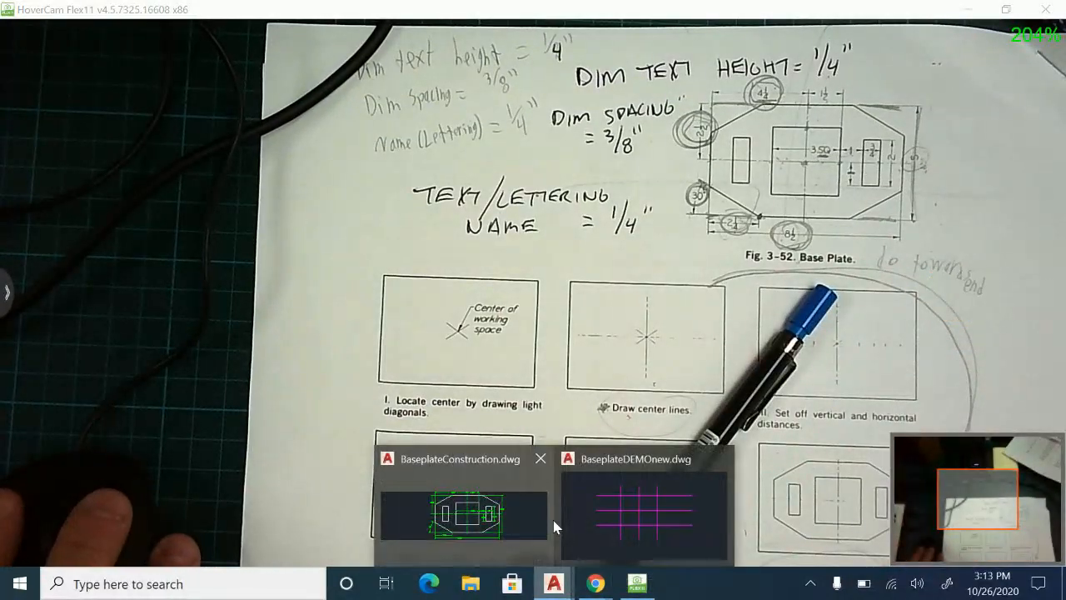
left_click(566, 516)
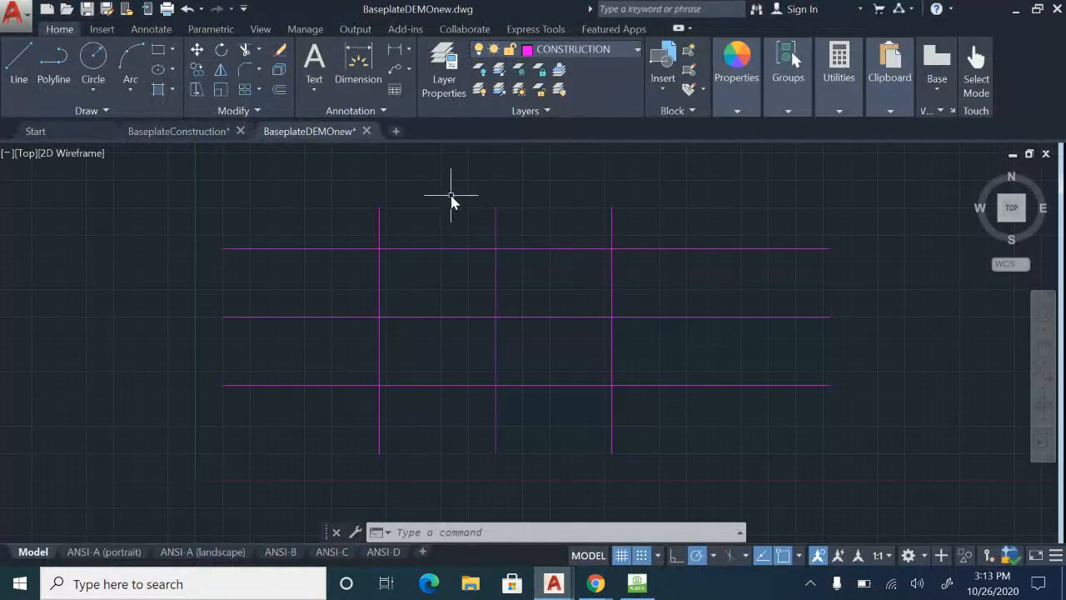
Offset the horizontal centre construction line by 1.5 both above and below it.
type("o")
key("Return")
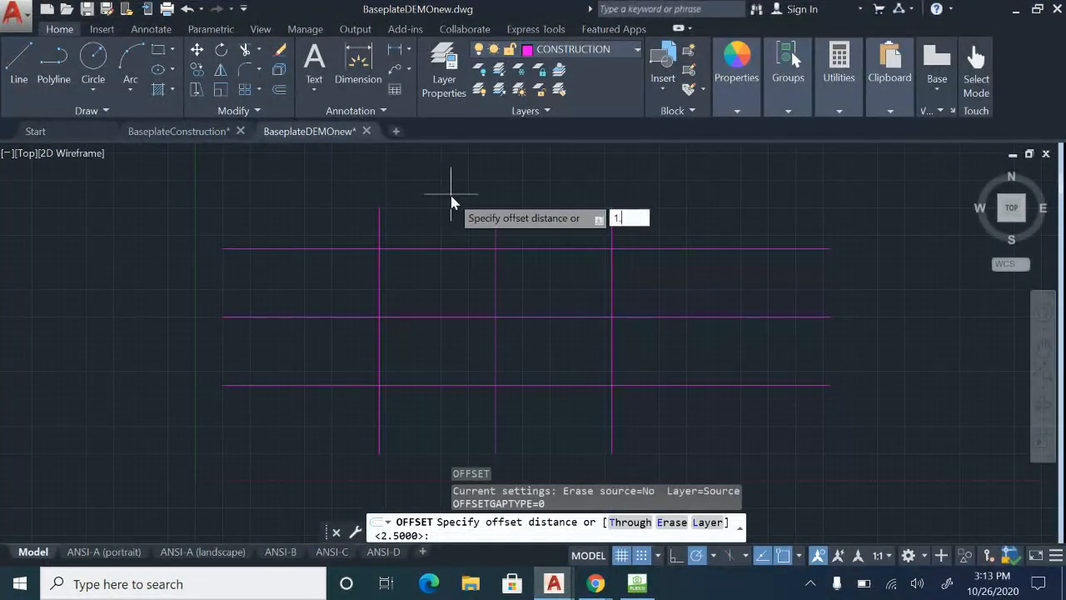
key("Return")
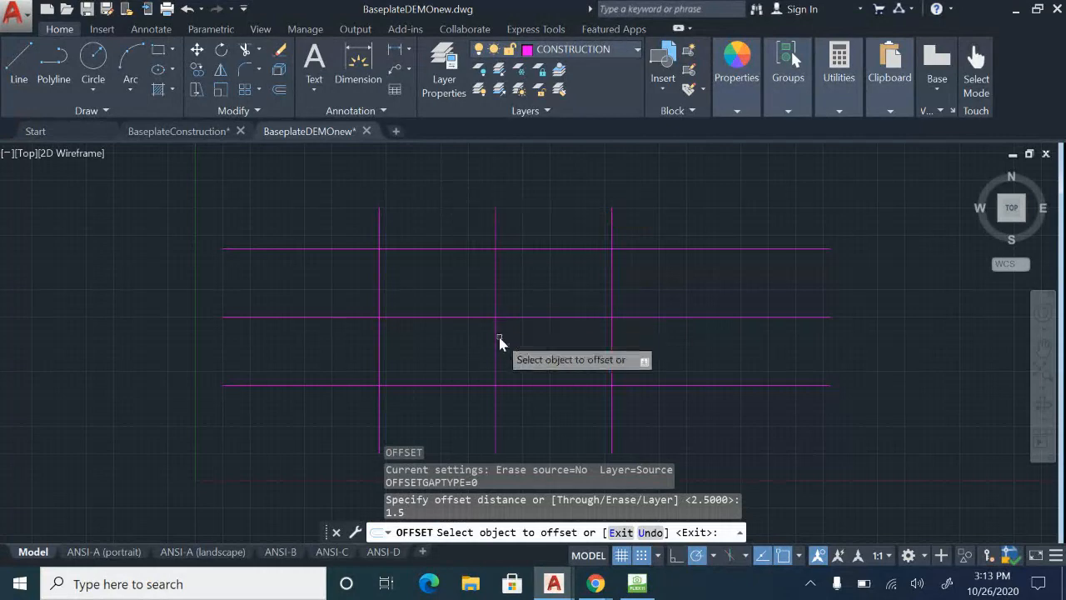
left_click(483, 317)
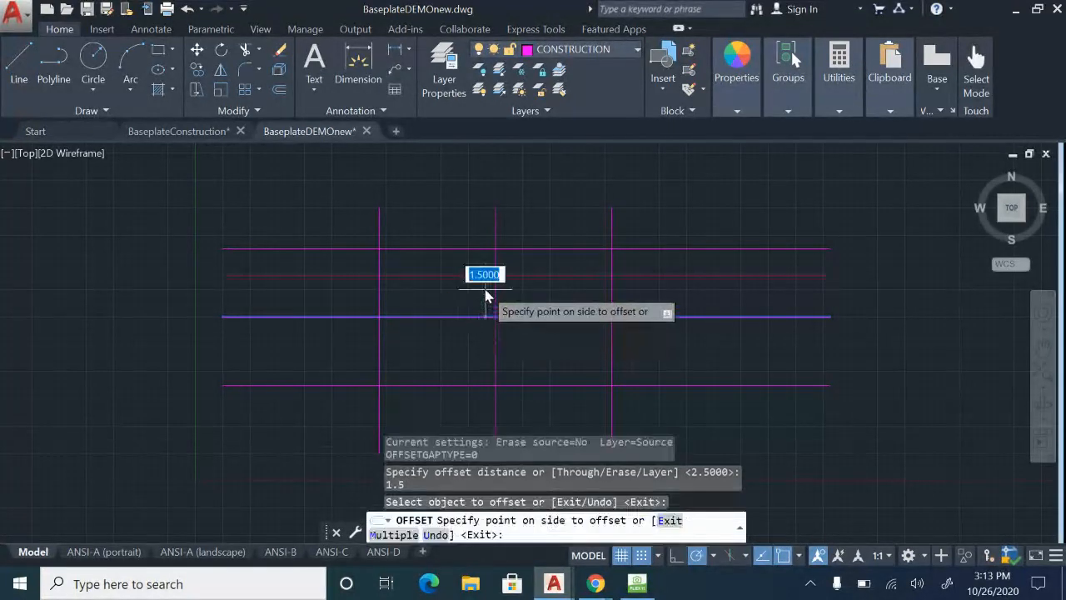
left_click(484, 300)
left_click(482, 317)
left_click(485, 346)
Offset the vertical centre construction line by 1.5 to both its right and left sides.
left_click(496, 341)
left_click(510, 332)
left_click(496, 331)
left_click(444, 333)
key("Escape")
scroll(446, 336, "up", 2)
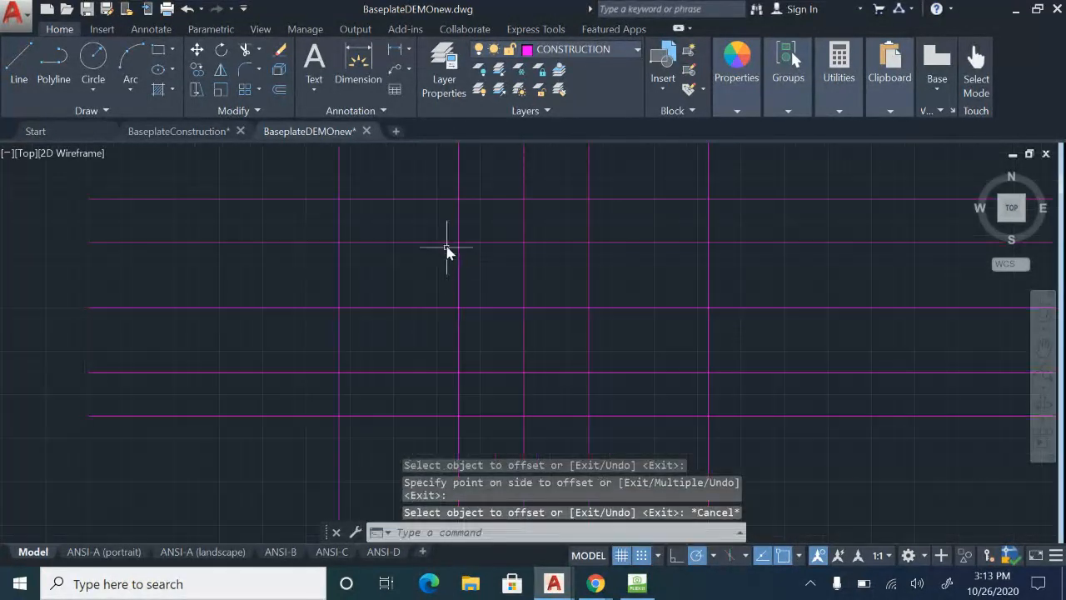
left_click(452, 238)
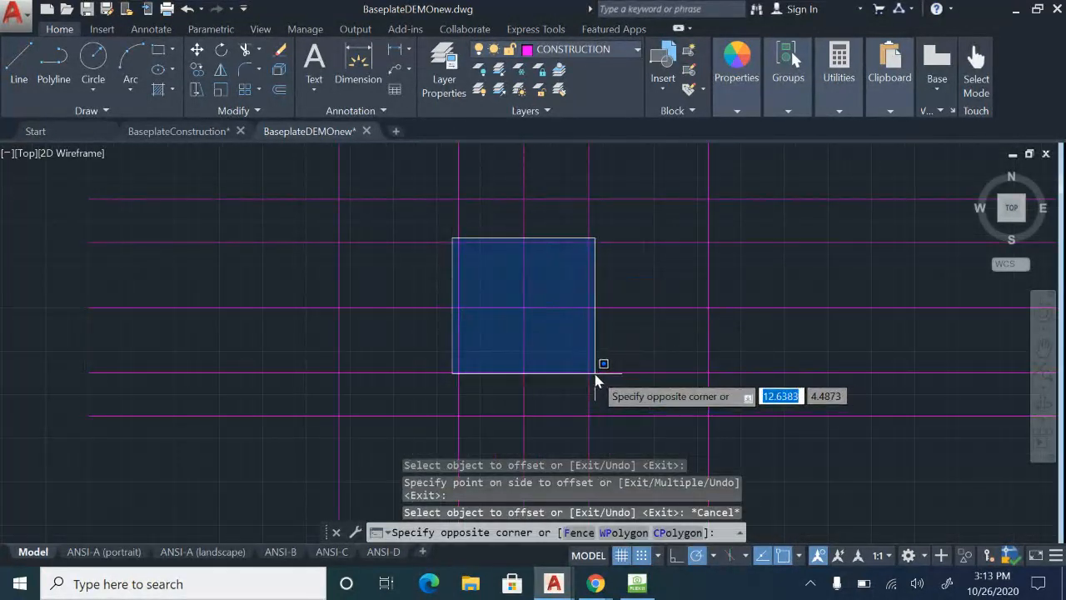
key("Escape")
scroll(614, 379, "down", 3)
scroll(521, 374, "up", 3)
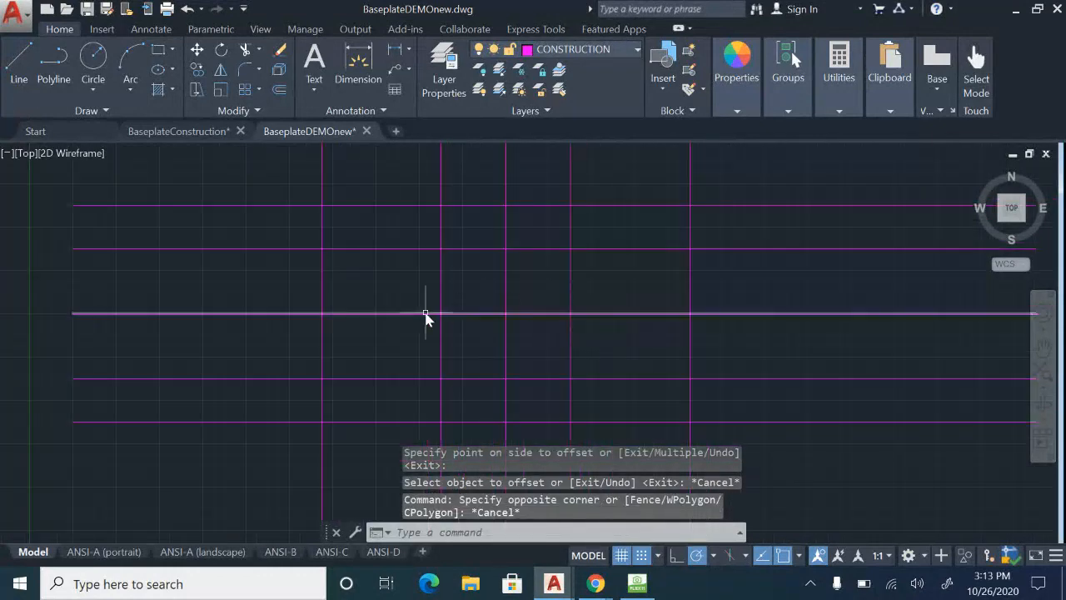
left_click(506, 313)
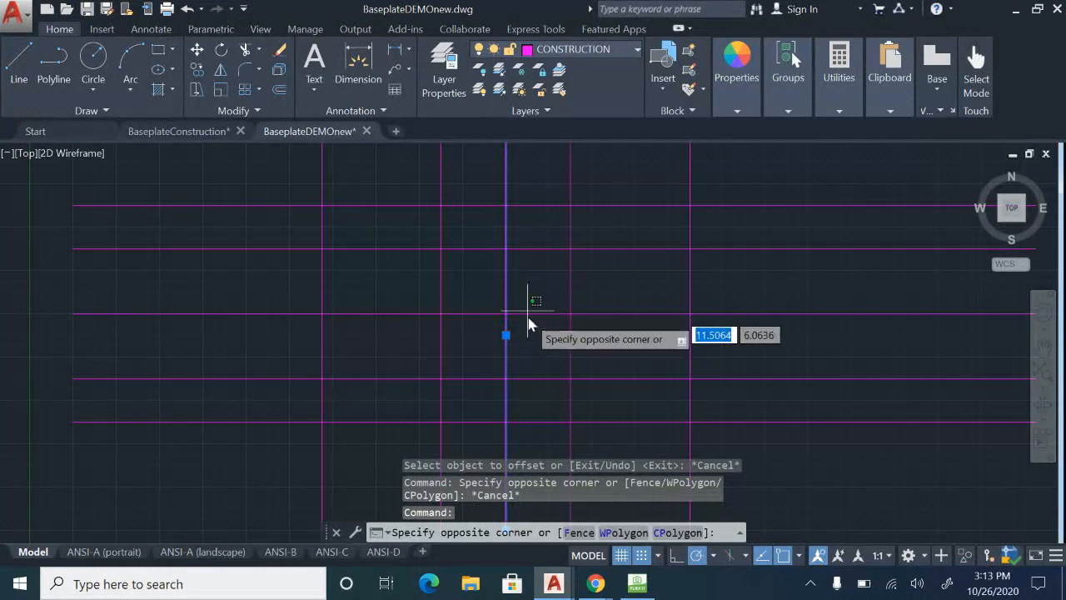
left_click(528, 315)
scroll(556, 367, "down", 2)
scroll(542, 304, "down", 1)
scroll(495, 357, "up", 3)
scroll(375, 283, "down", 2)
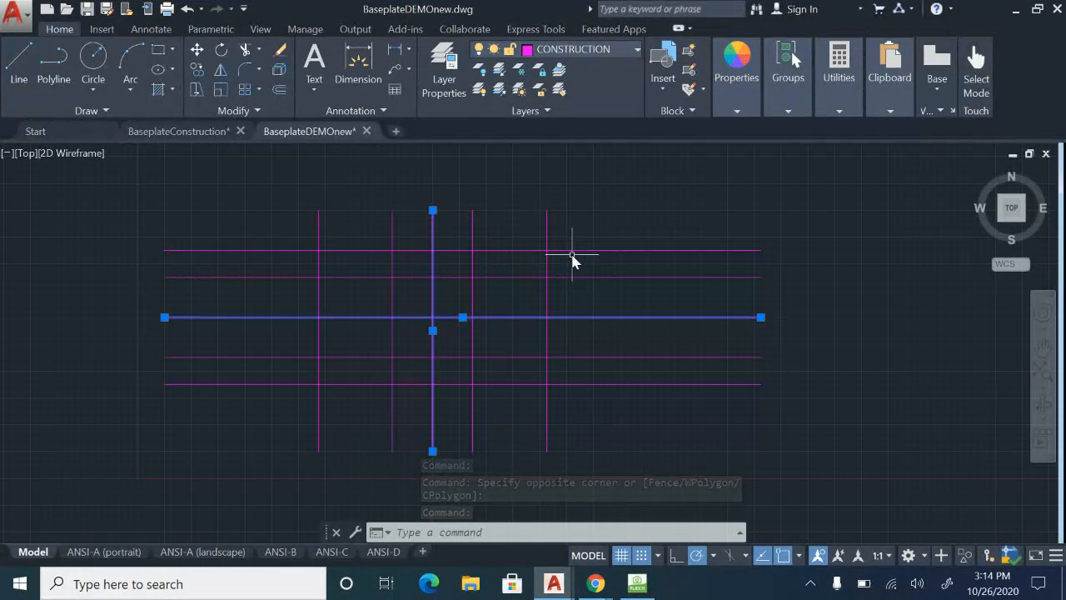
key("Escape")
scroll(469, 325, "up", 3)
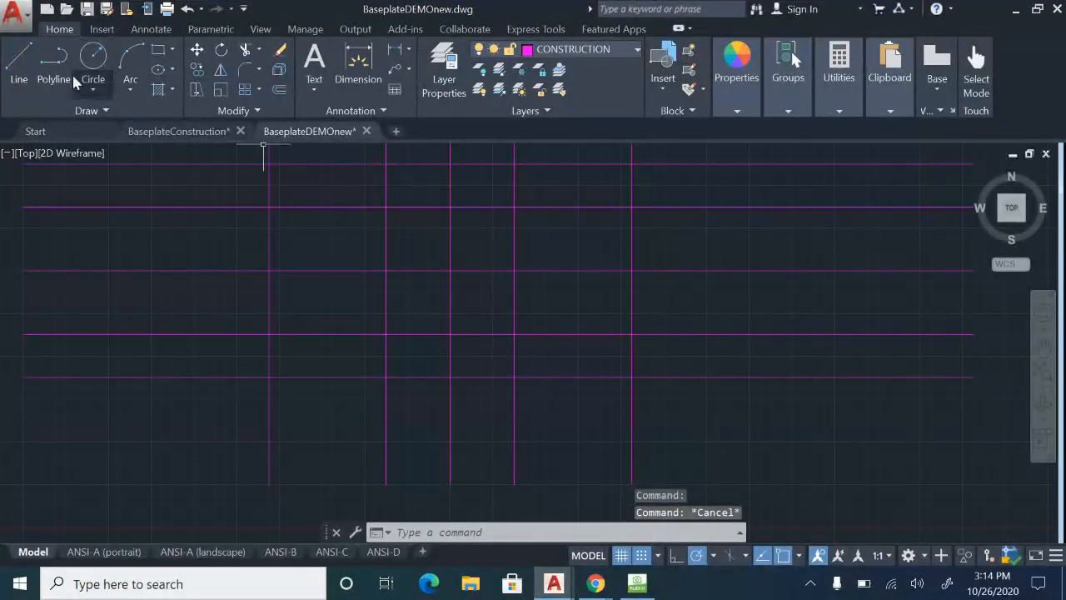
left_click(25, 74)
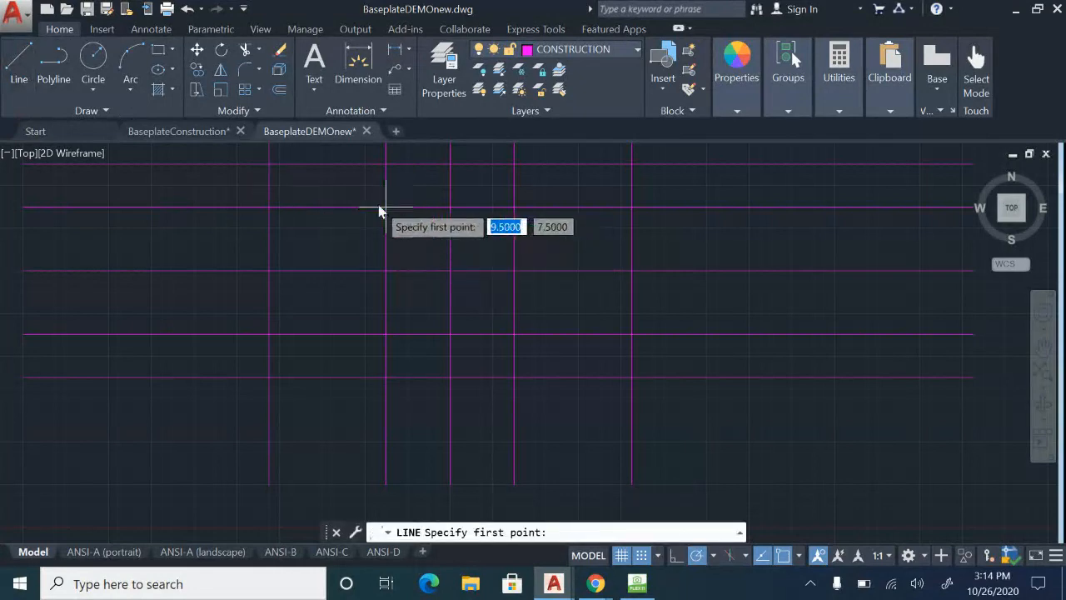
left_click(386, 209)
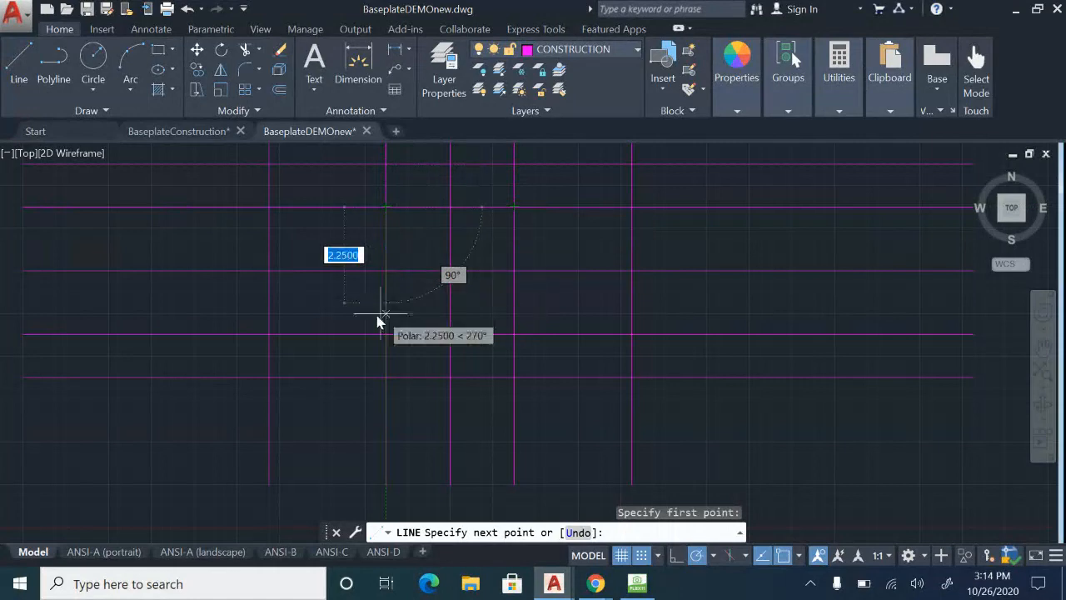
key("Escape")
Make VISIBLE the current layer for the base plate's object lines.
scroll(459, 242, "down", 2)
middle_click_drag(463, 257, 483, 292)
scroll(467, 242, "up", 2)
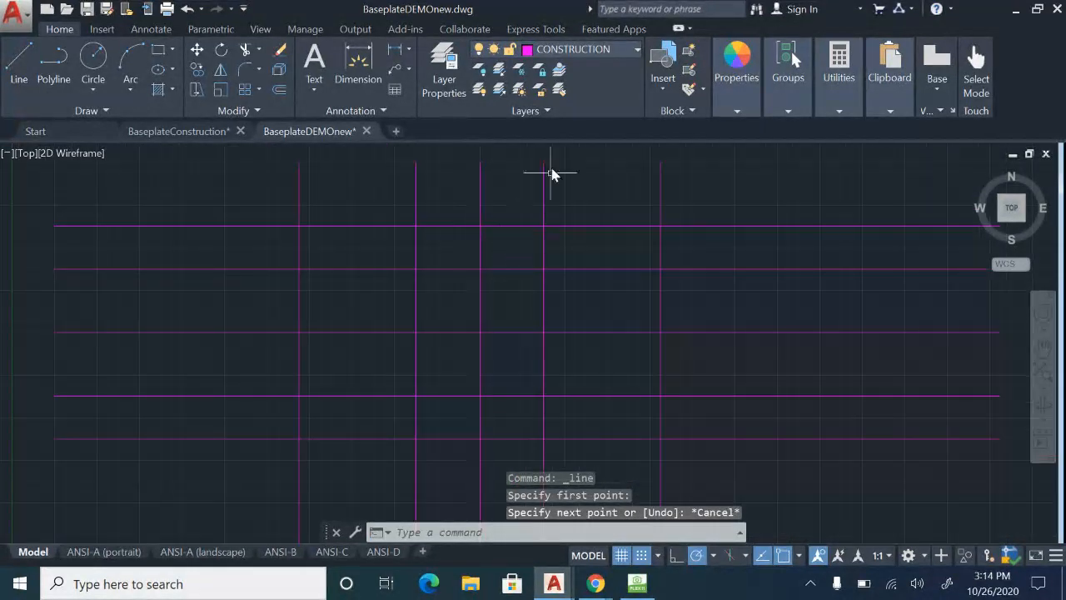
left_click(633, 51)
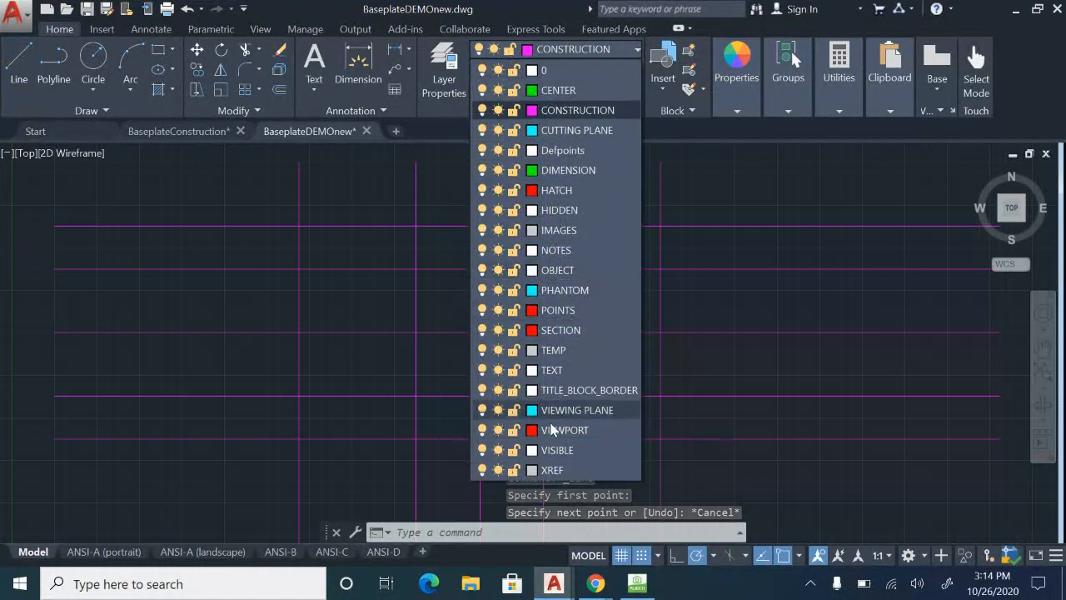
left_click(557, 450)
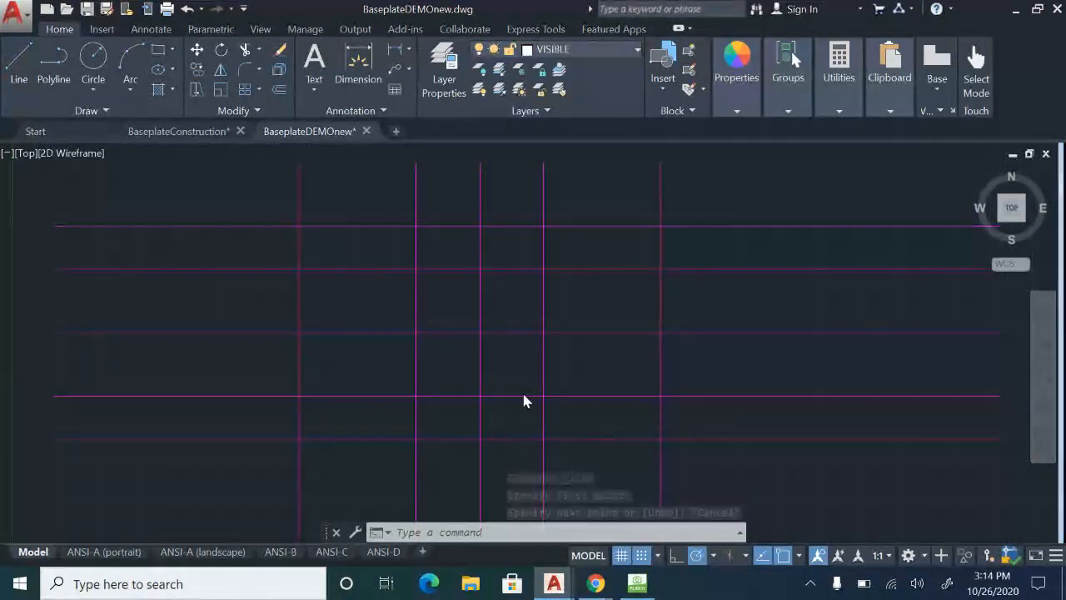
Draw the base plate's outer rectangle between opposite corner intersections of the outermost construction lines.
left_click(159, 53)
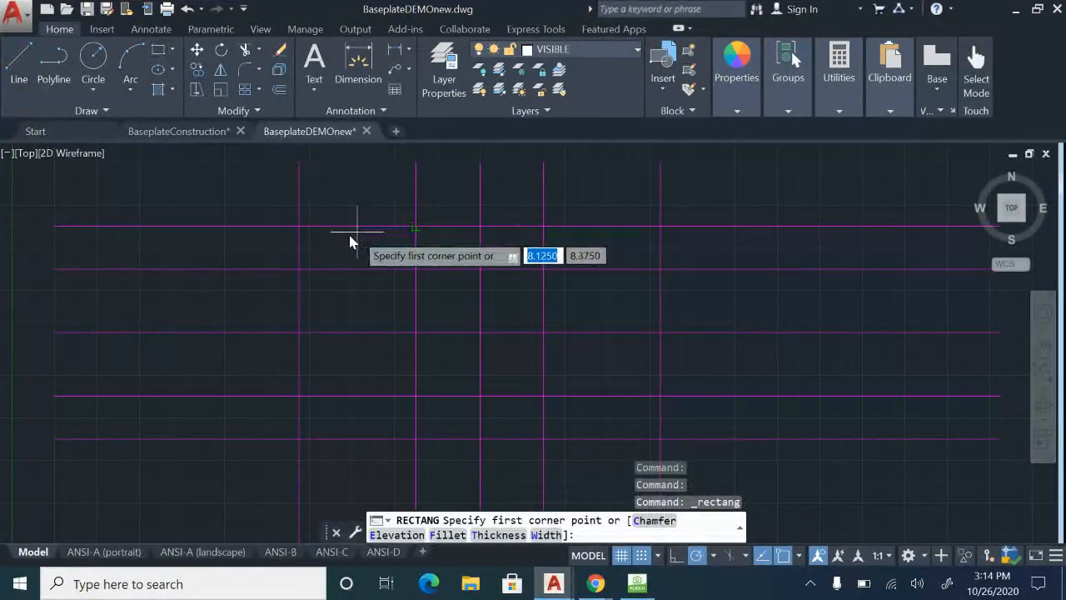
left_click(299, 225)
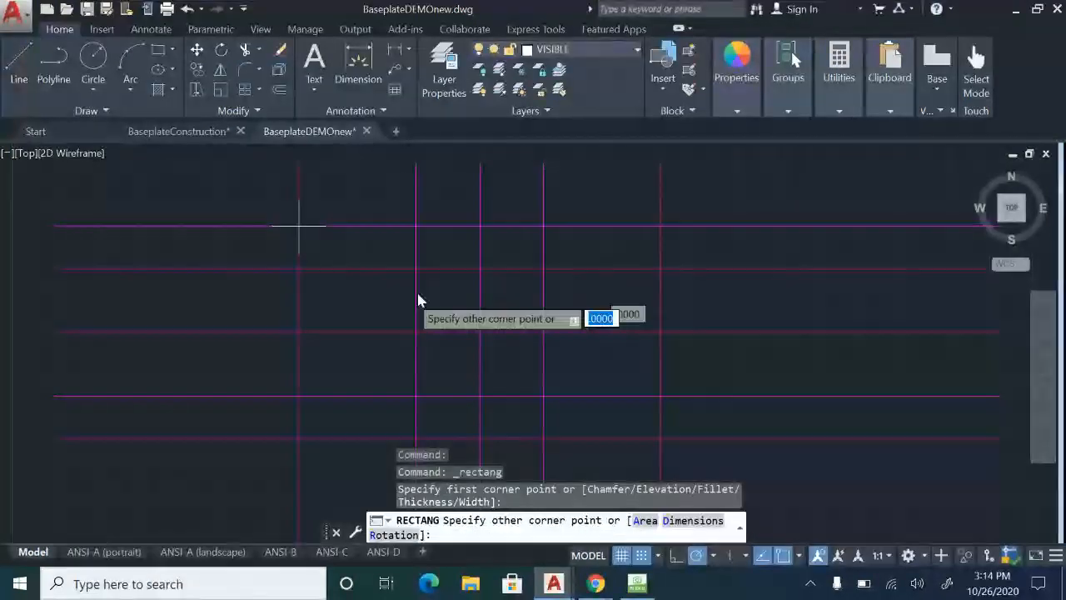
left_click(661, 438)
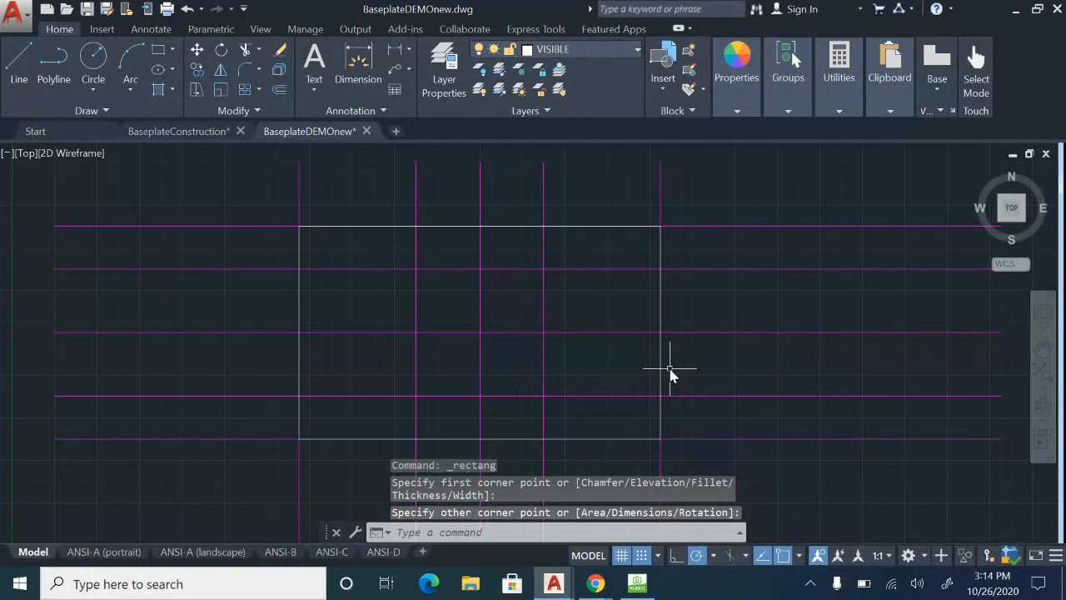
key("Escape")
Draw the central square as a rectangle between opposite corner intersections of the inner construction lines.
key("Return")
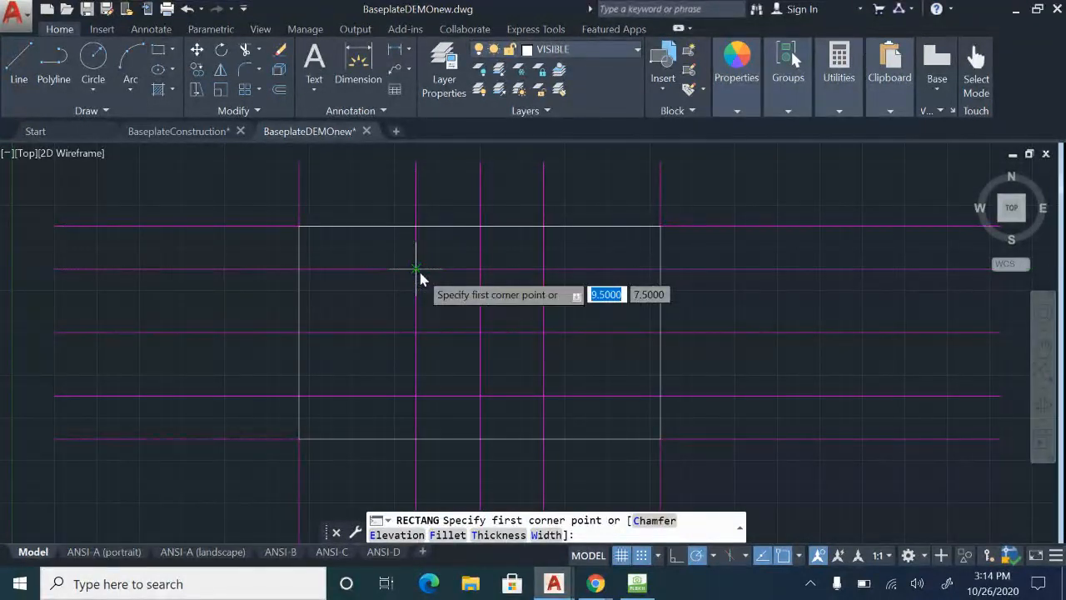
left_click(417, 269)
left_click(543, 396)
key("Escape")
Turn off the CONSTRUCTION layer to view the two rectangles without construction lines.
mouse_move(622, 384)
middle_mouse_down()
mouse_move(655, 325)
mouse_move(658, 362)
middle_mouse_up()
left_click(594, 50)
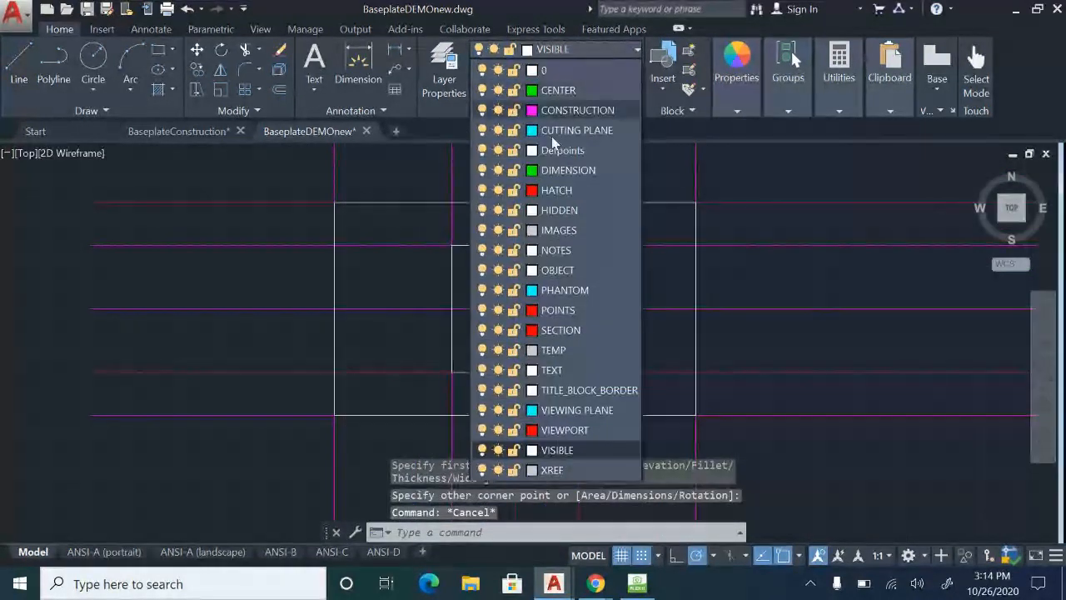
left_click(482, 110)
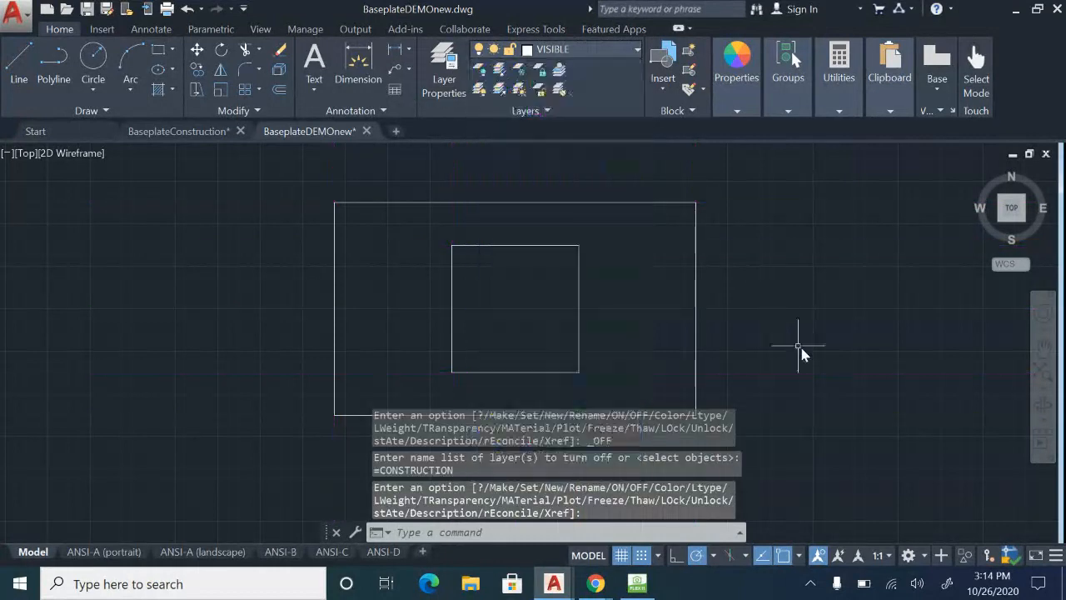
middle_click_drag(820, 322, 825, 317)
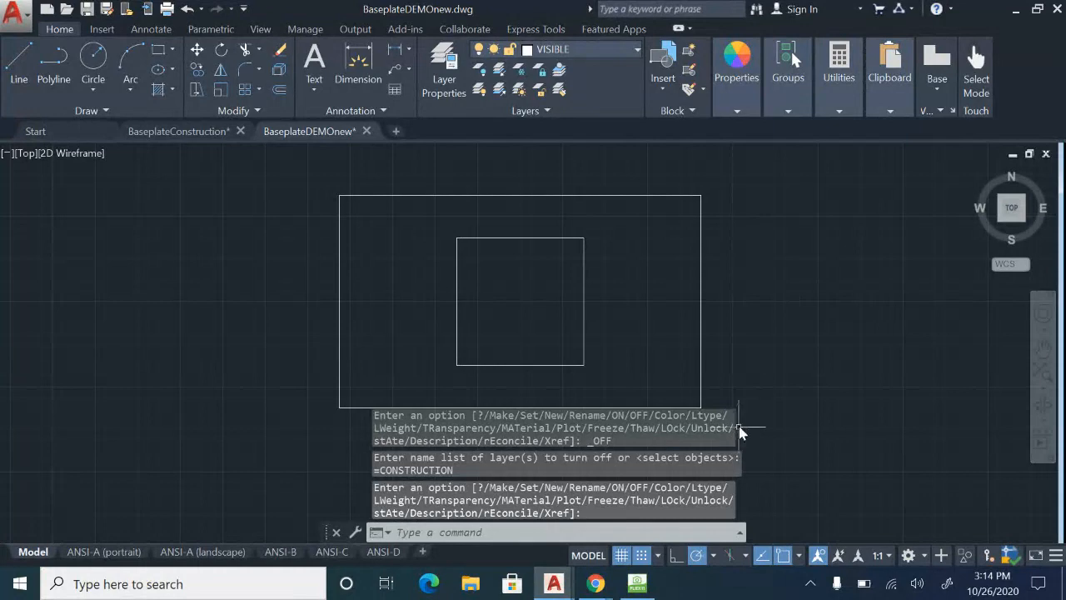
middle_click_drag(781, 358, 779, 342)
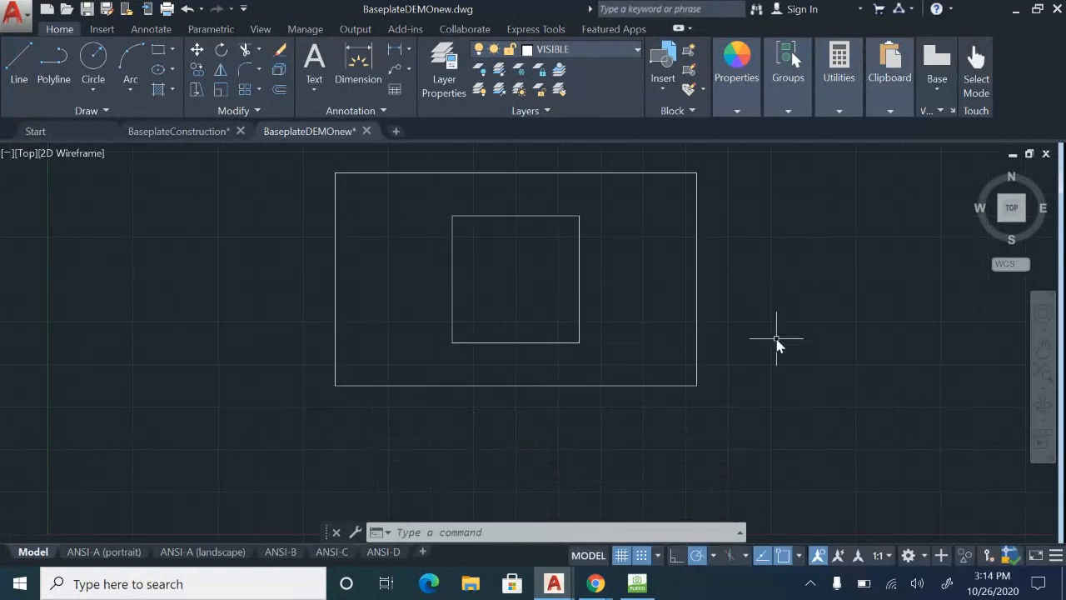
middle_click_drag(777, 339, 792, 397)
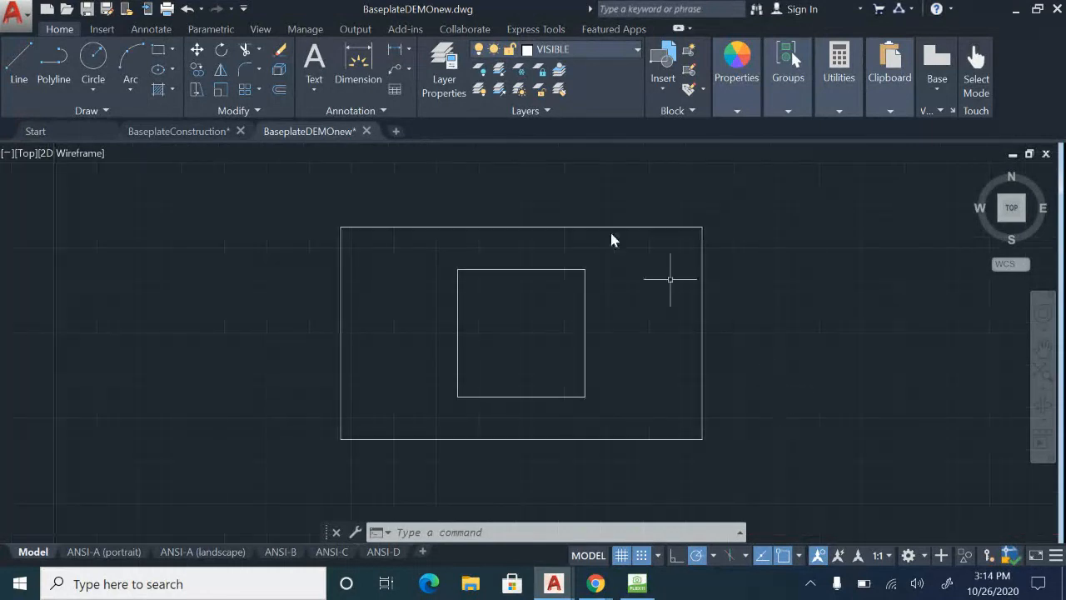
Turn the CONSTRUCTION layer back on.
left_click(612, 50)
left_click(481, 110)
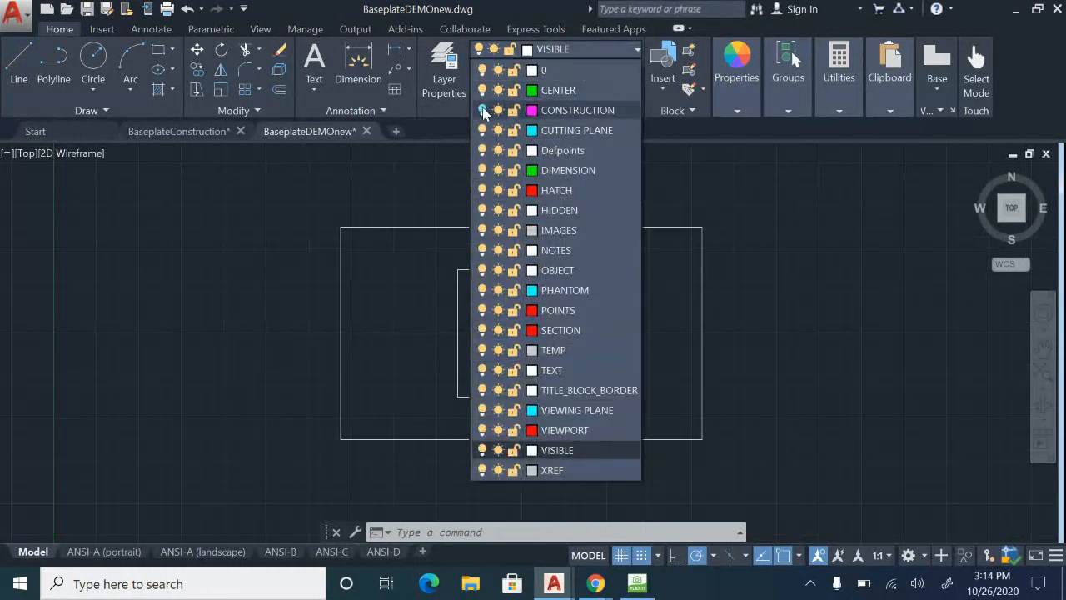
left_click(851, 342)
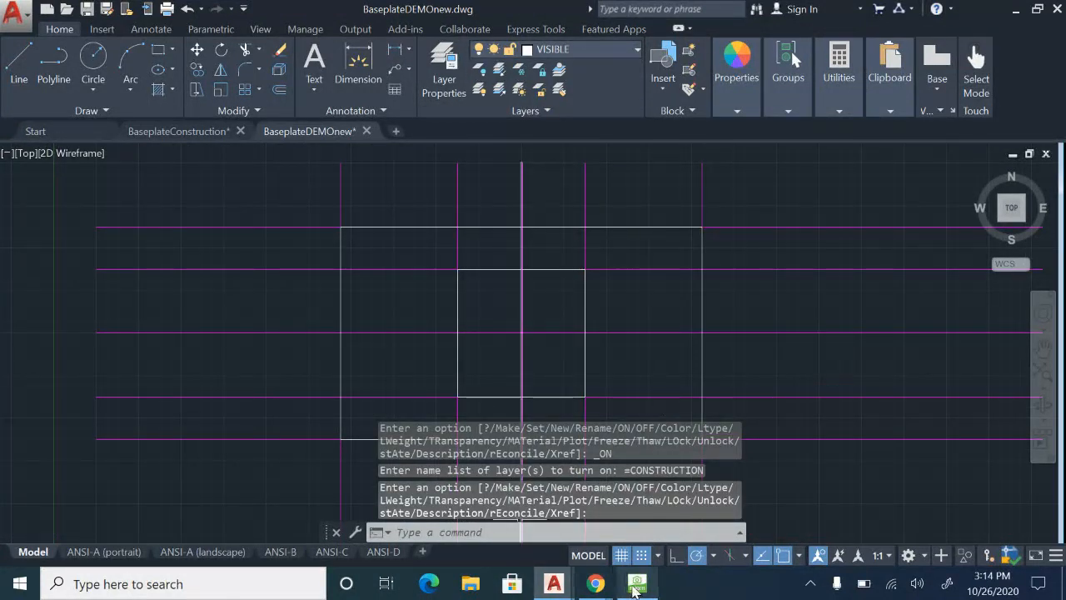
Consult the sheet in HoverCam Flex11 for the small side rectangles' spacing and return to the BaseplateDEMOnew drawing in AutoCAD.
left_click(635, 589)
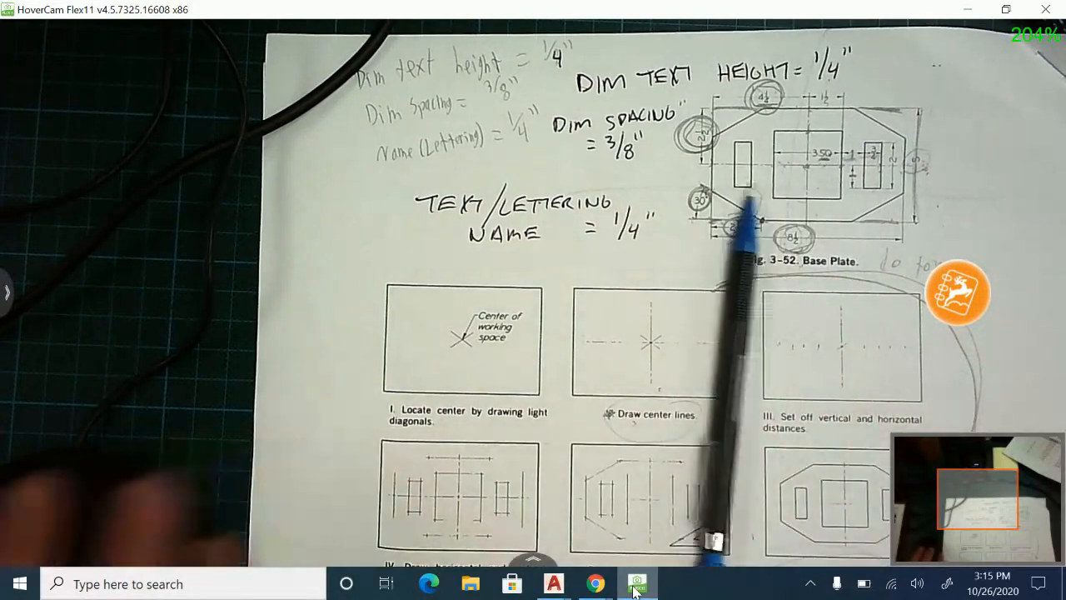
mouse_move(554, 584)
left_click(608, 534)
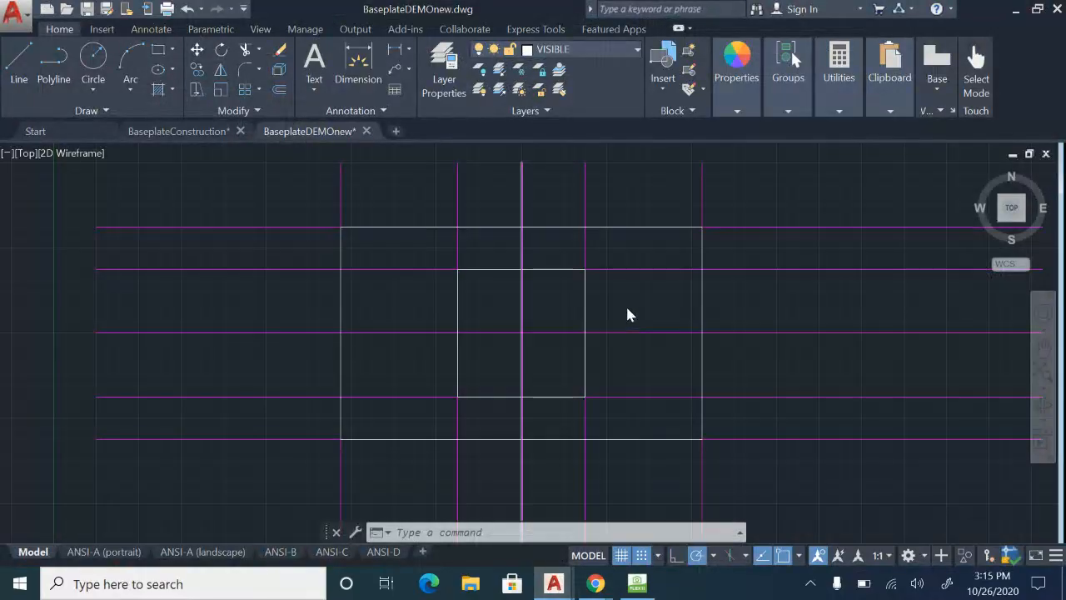
Offset the vertical construction lines along the central square's right and left sides outward by 1.
type("o")
key("Return")
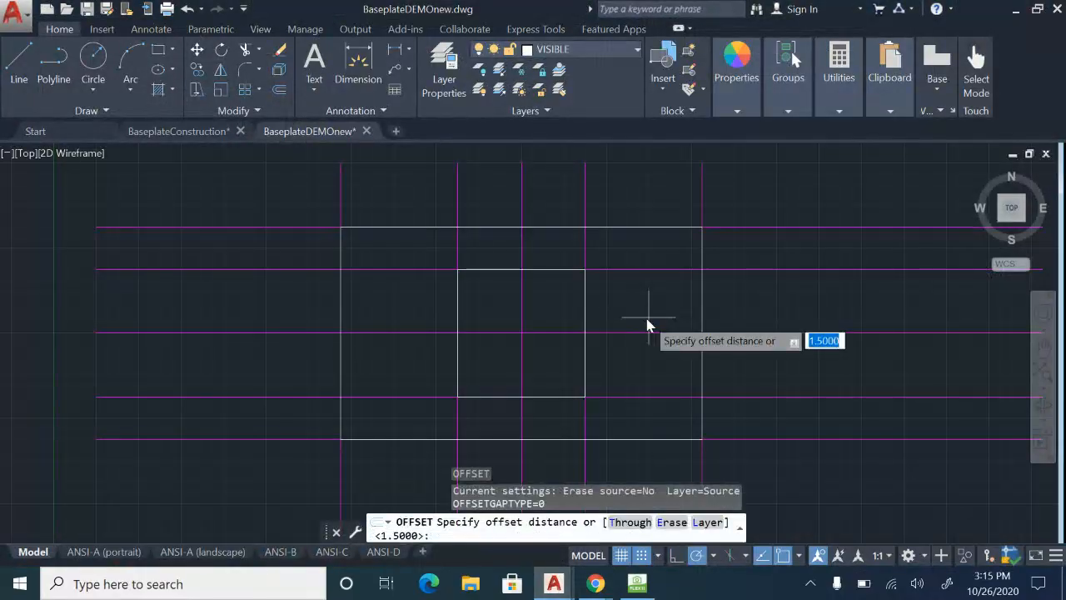
type("1")
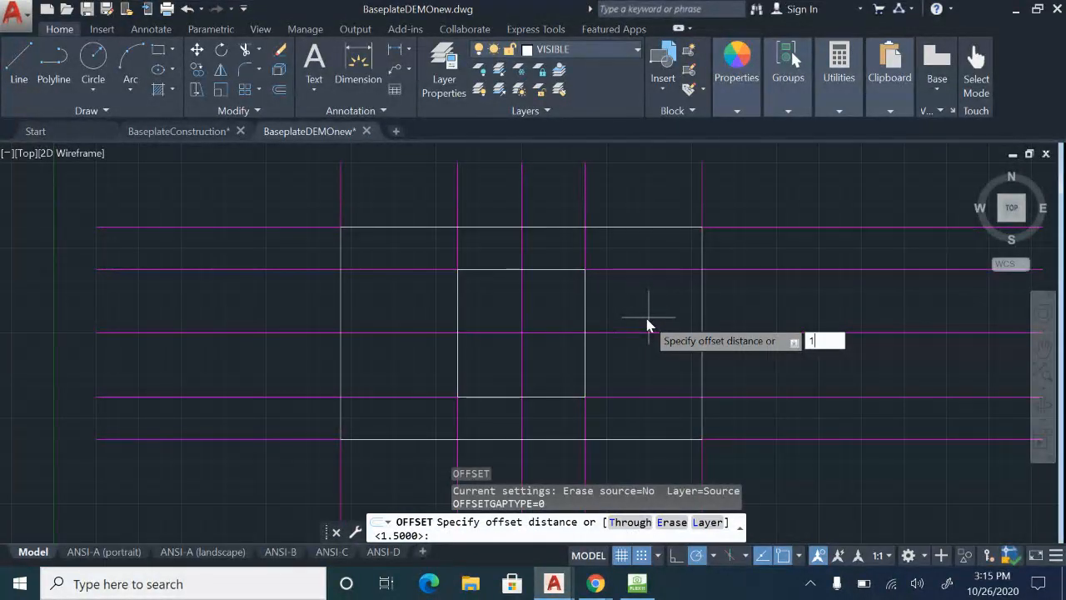
key("Return")
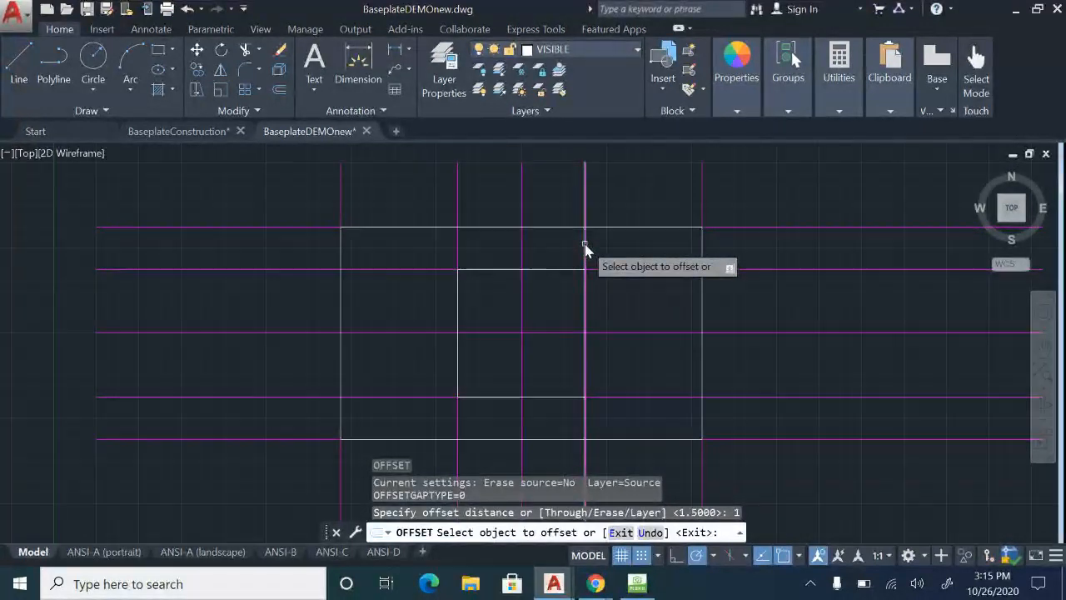
left_click(585, 248)
left_click(633, 252)
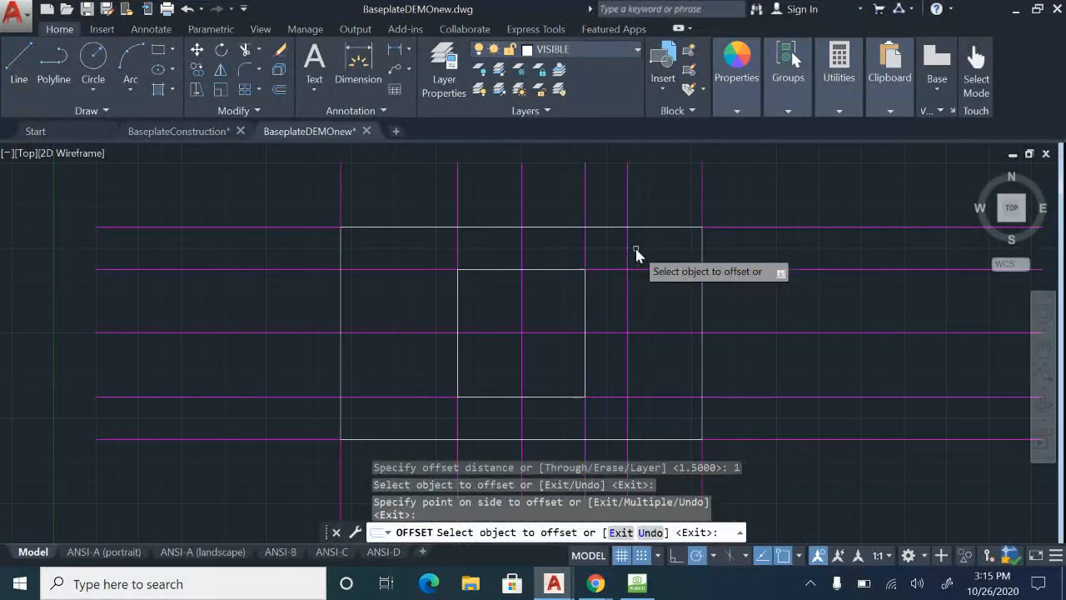
left_click(458, 260)
left_click(409, 261)
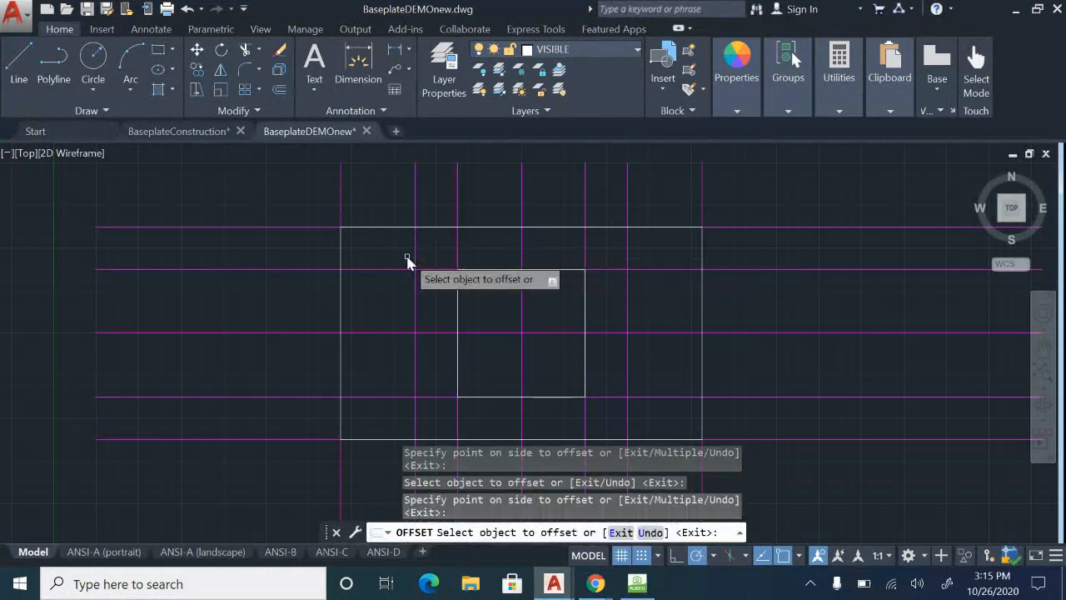
key("Escape")
Recheck the small side rectangles' dimensions on the sheet in HoverCam Flex11 and go back to the BaseplateDEMOnew drawing in AutoCAD.
left_click(639, 585)
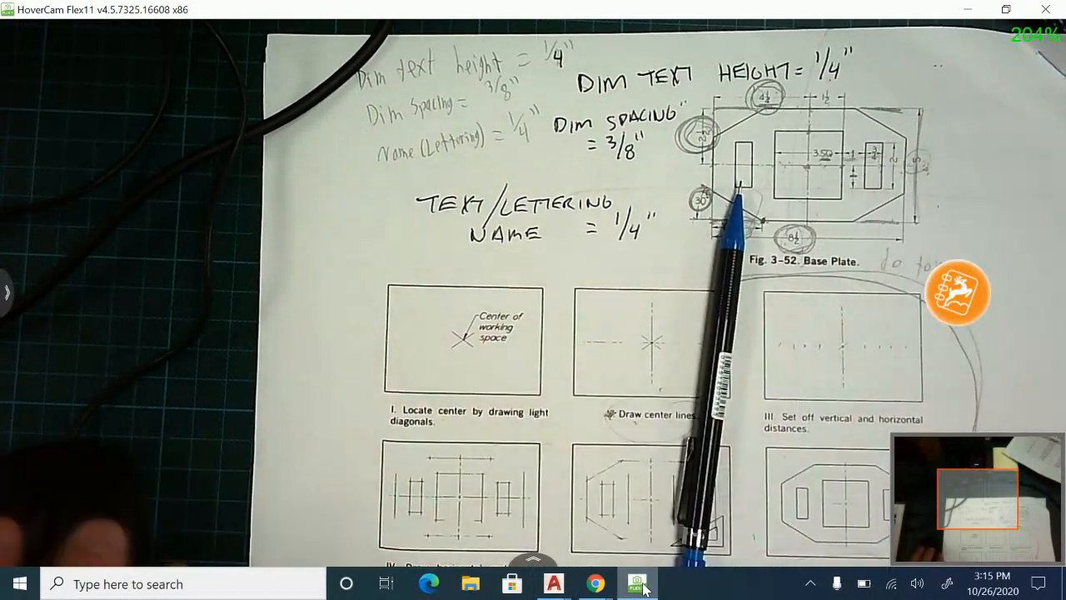
mouse_move(554, 583)
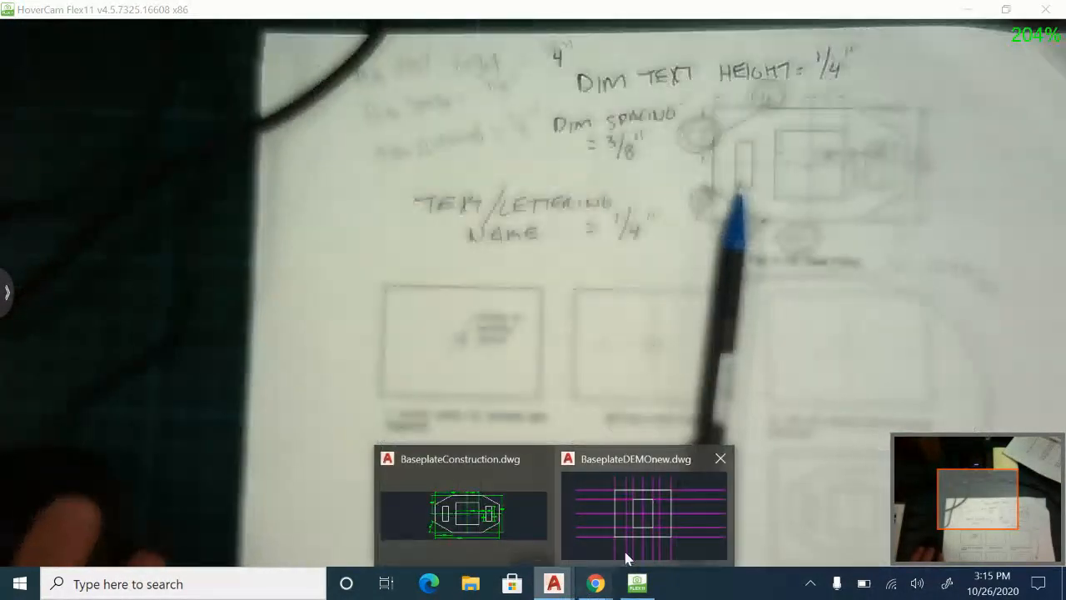
left_click(645, 525)
key("Escape")
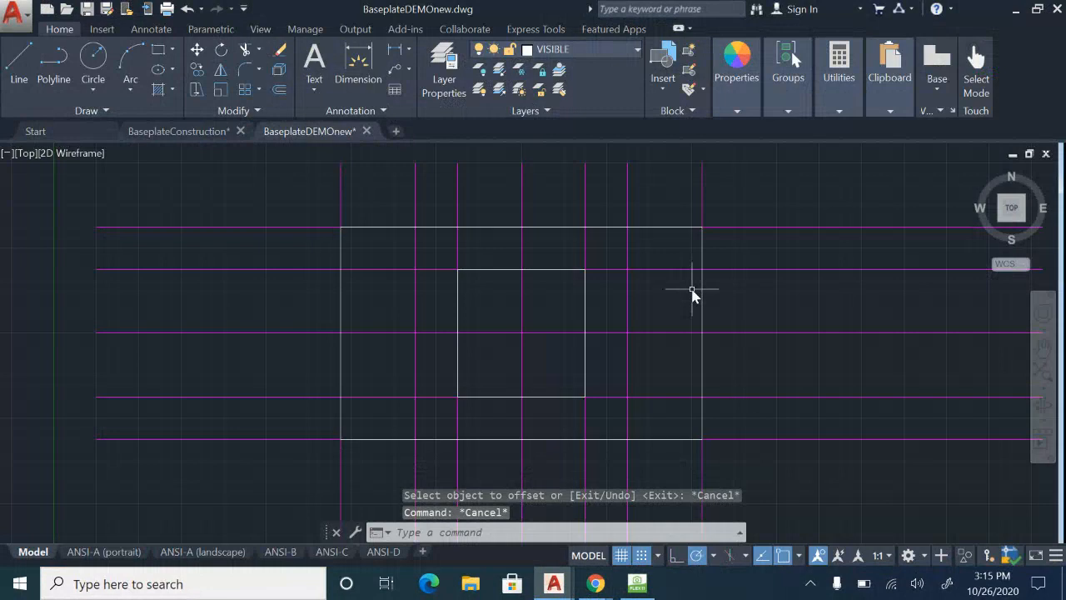
Offset the outermost vertical construction lines beside the central square outward by .75 on both sides to set the small rectangles' widths.
key("Return")
type(".75")
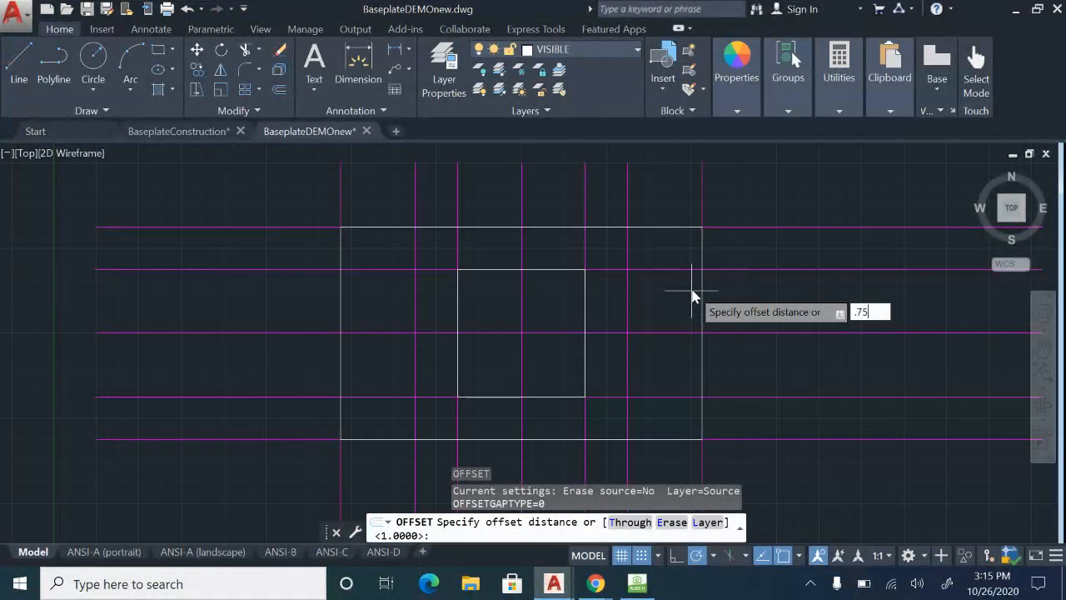
key("Return")
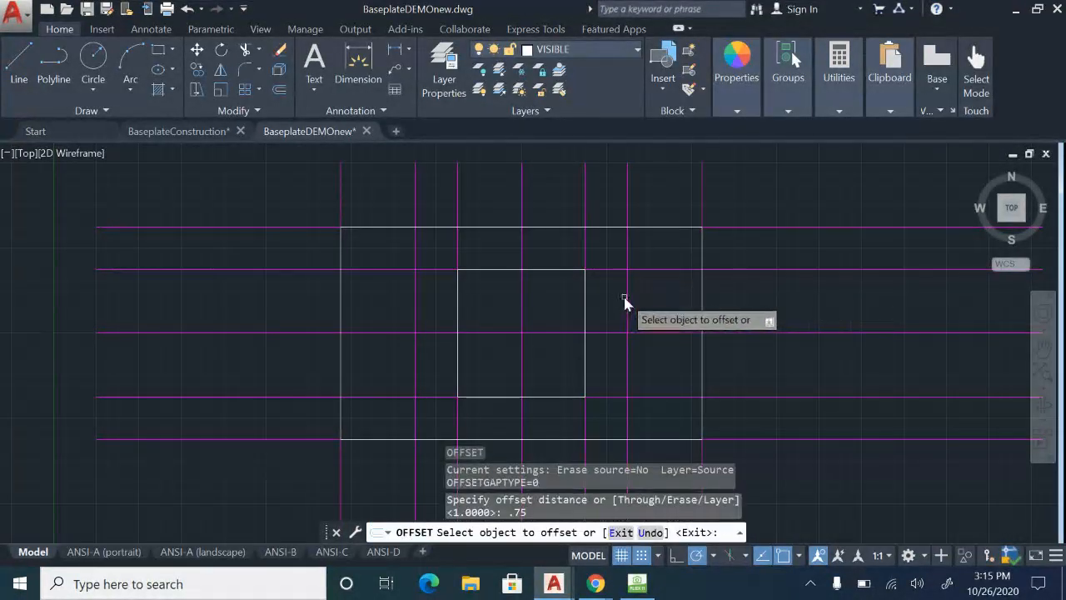
left_click(629, 302)
left_click(664, 305)
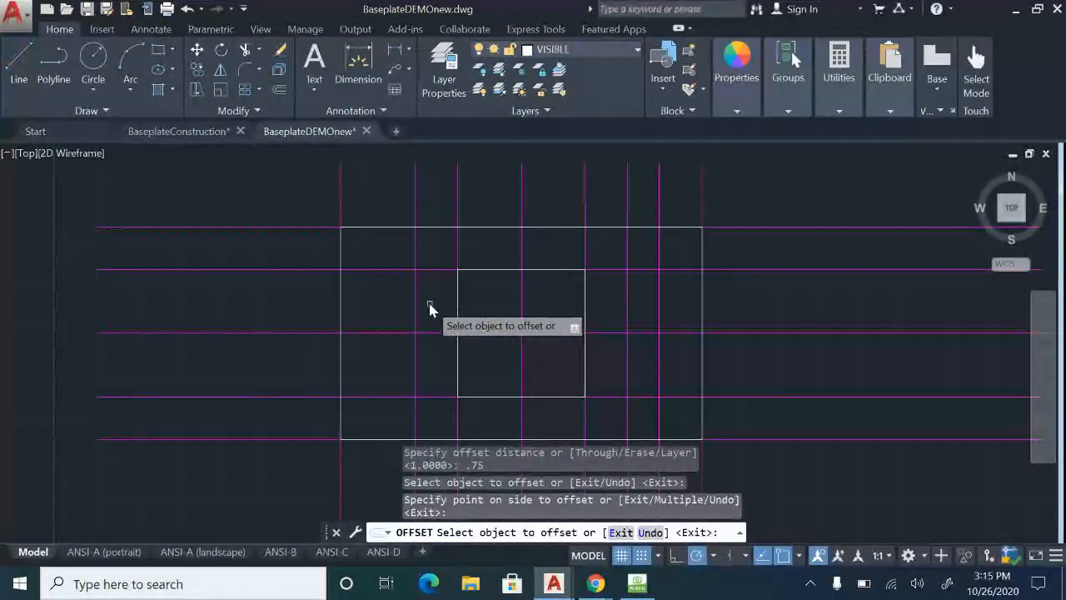
left_click(416, 306)
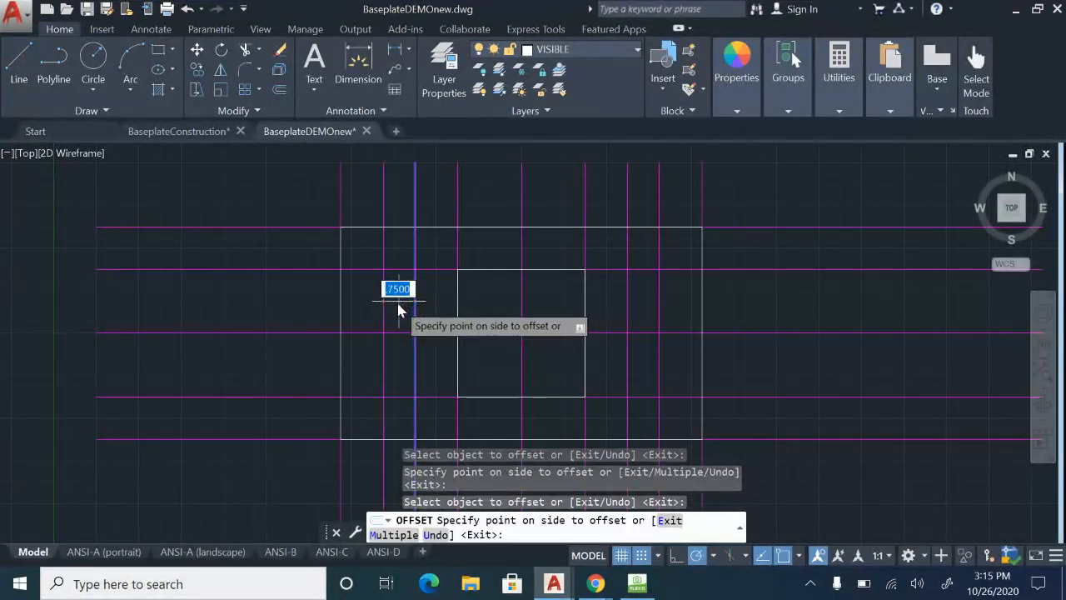
left_click(397, 301)
scroll(397, 305, "up", 2)
key("Escape")
left_click(366, 237)
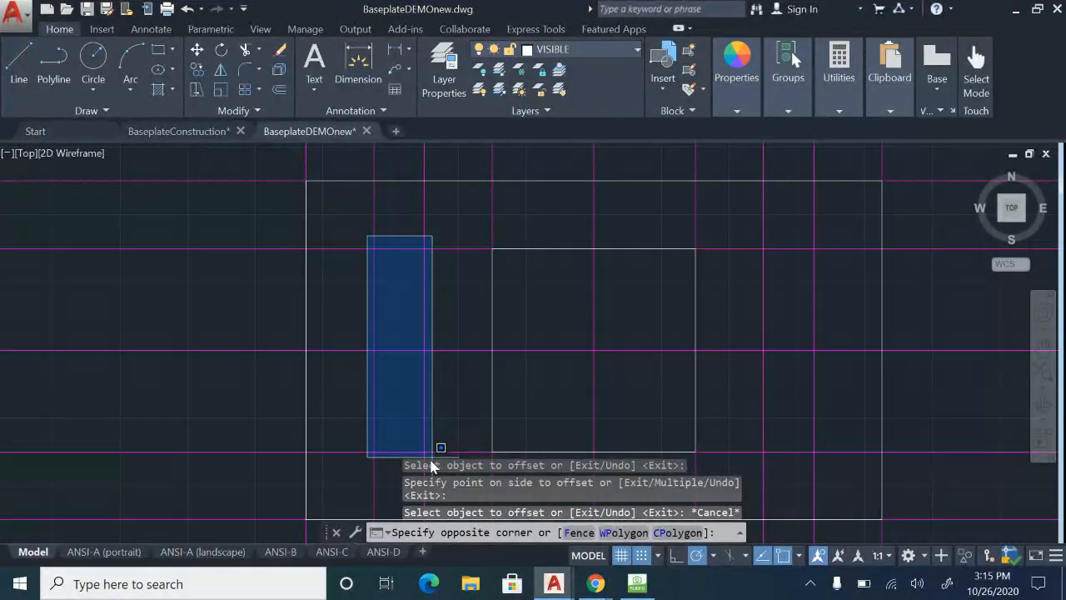
key("Escape")
Check the small side rectangles' height on the sheet in HoverCam Flex11 and return to the BaseplateDEMOnew drawing in AutoCAD.
left_click(637, 585)
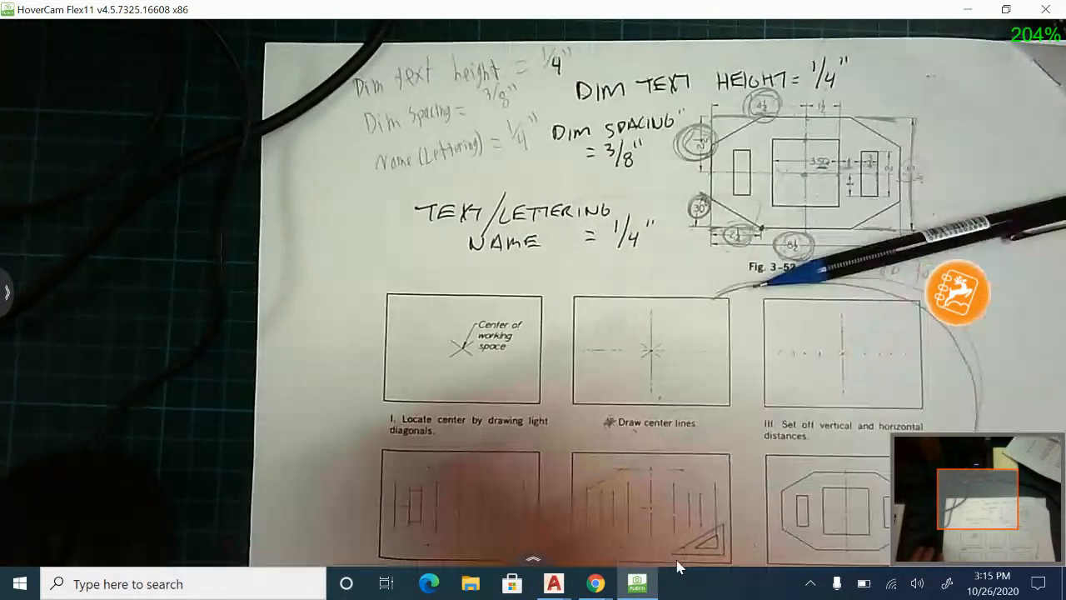
mouse_move(554, 583)
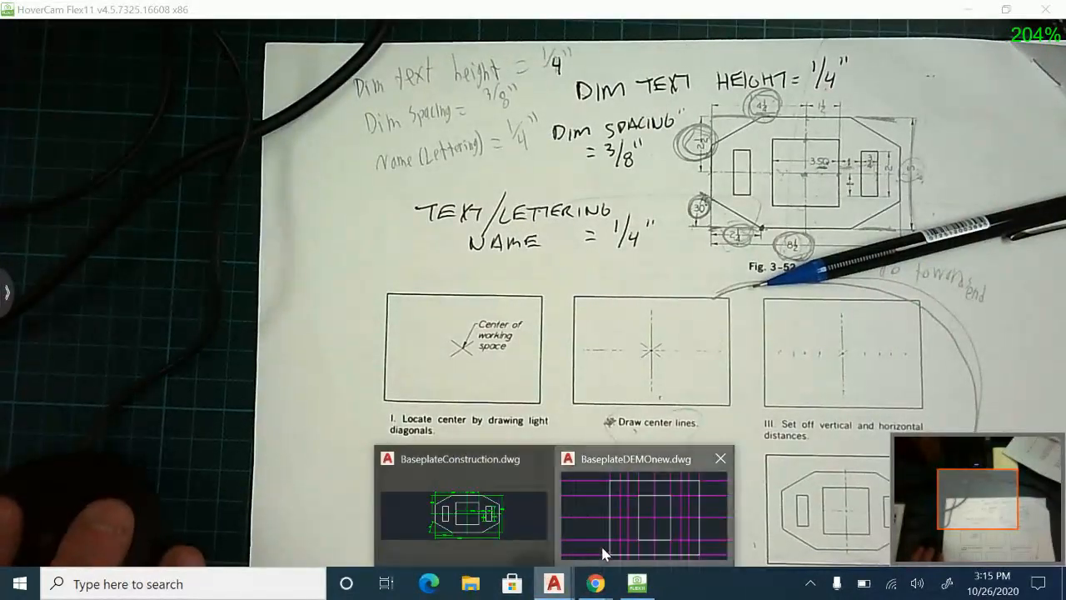
left_click(608, 533)
Offset the horizontal center construction line by 1 both above and below.
type("o")
key("Return")
type("1")
key("Return")
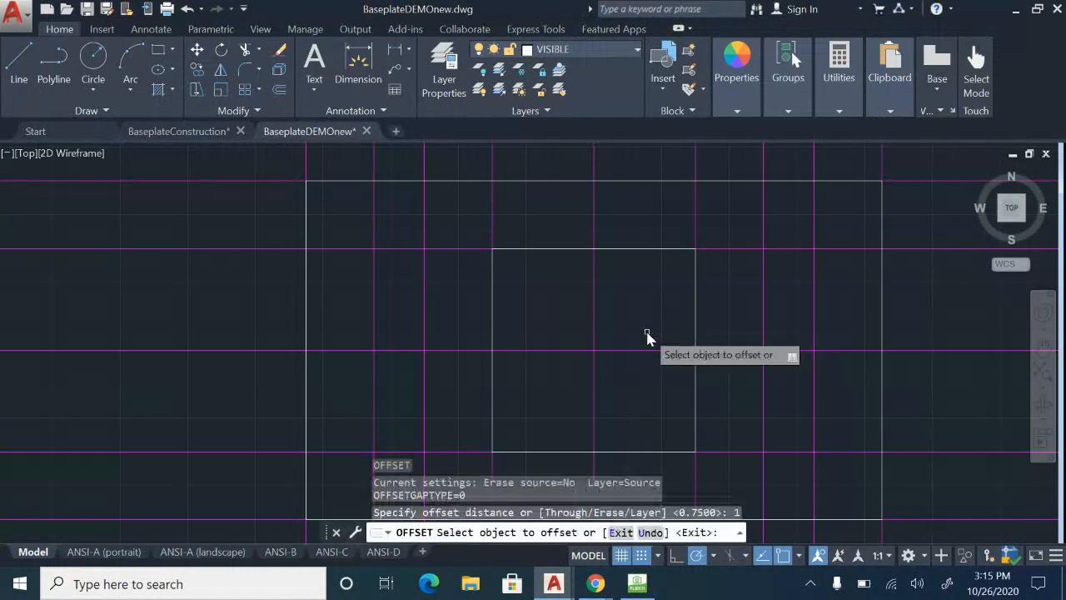
left_click(400, 351)
left_click(399, 293)
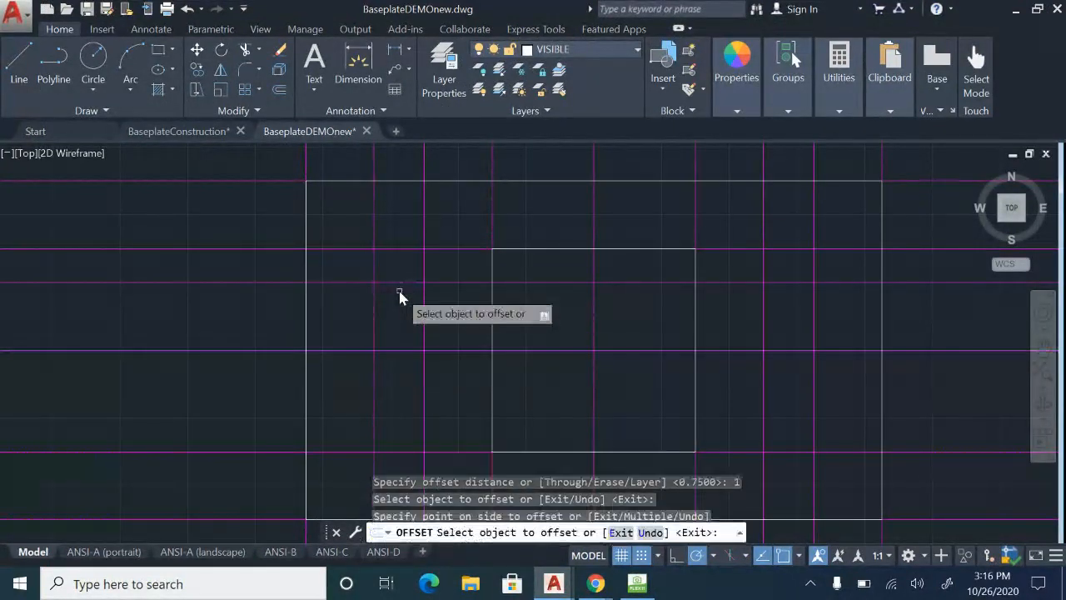
left_click(407, 353)
left_click(407, 400)
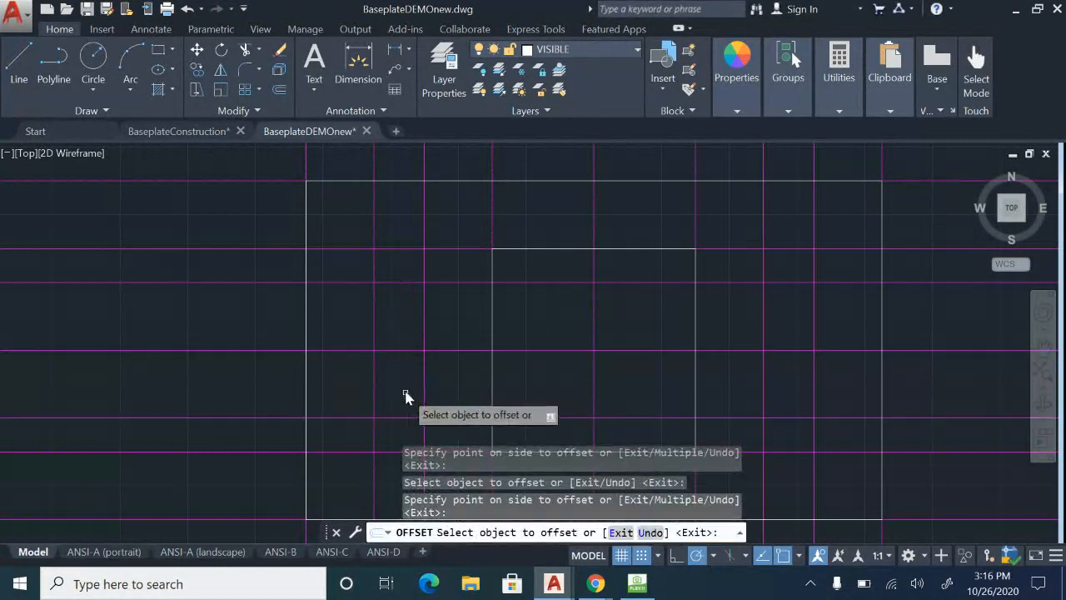
key("Escape")
left_click(406, 351)
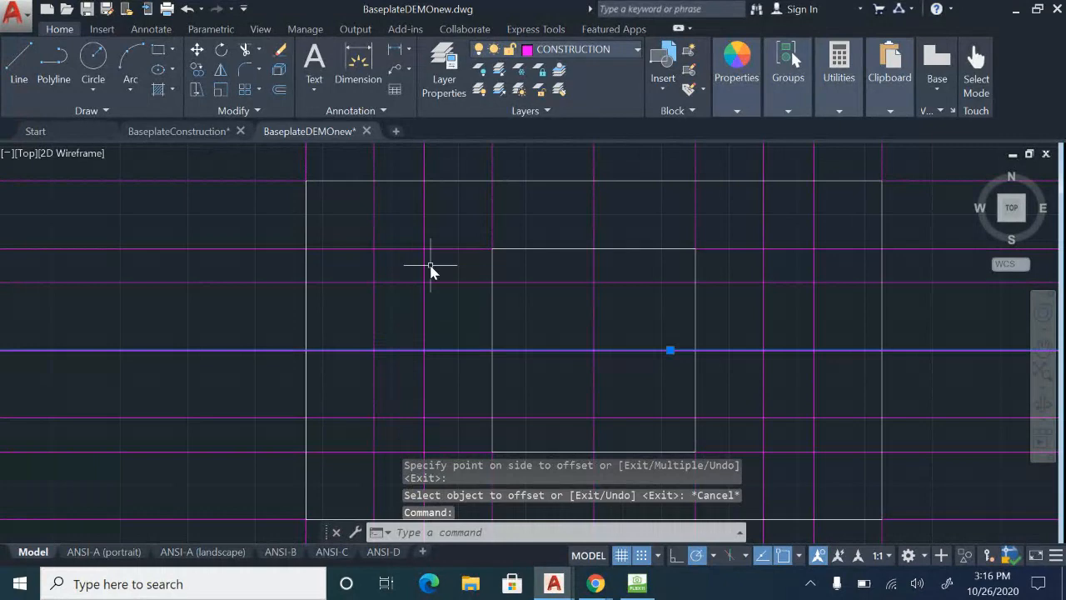
key("Escape")
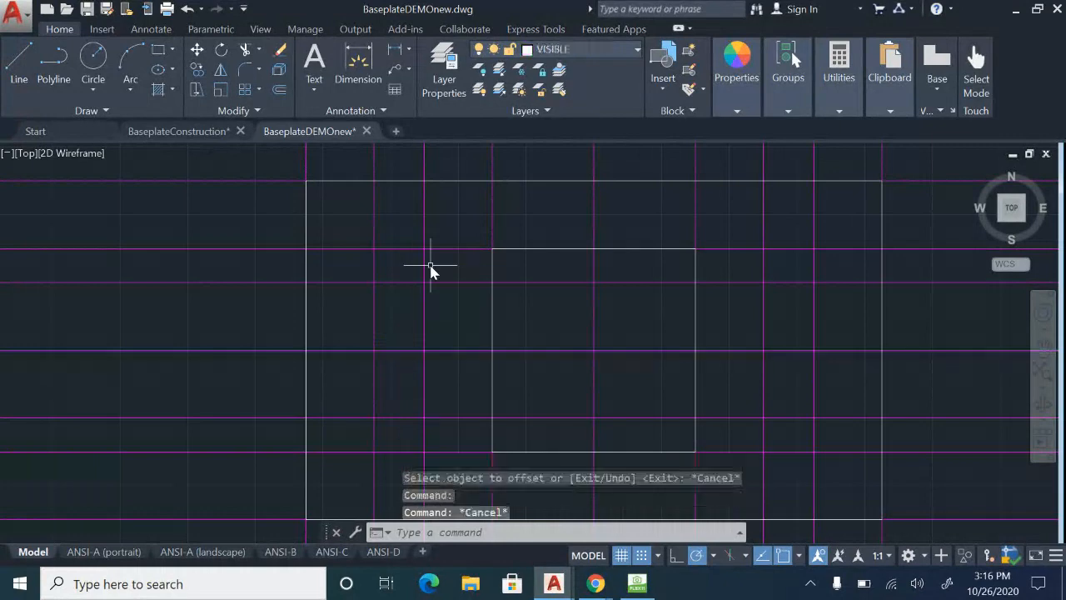
Draw the two small side rectangles, 0.75 wide and 2 high, on the construction line intersections either side of the central square.
left_click(159, 52)
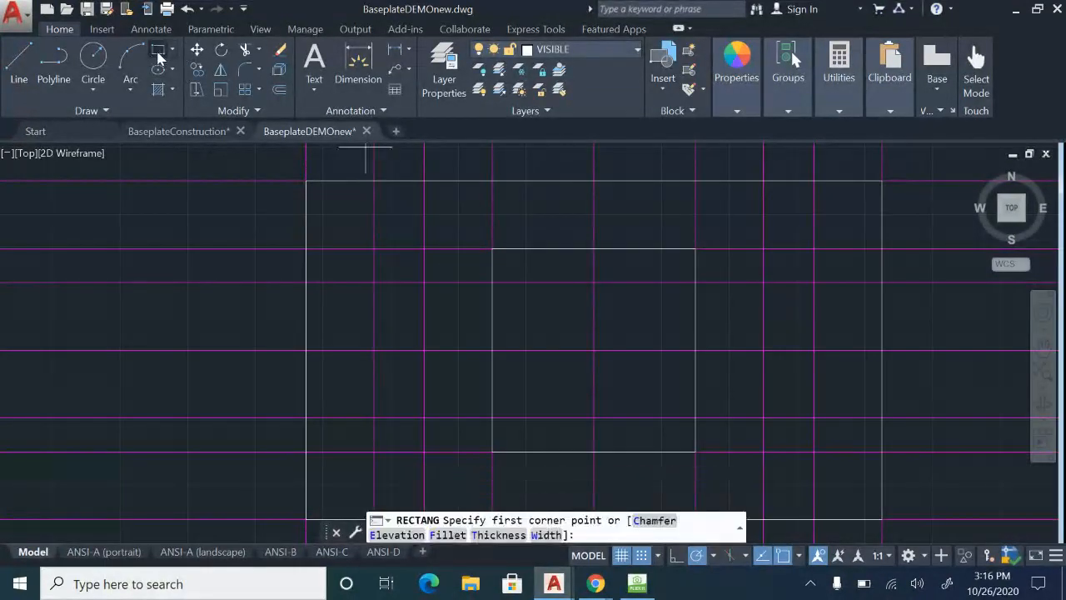
left_click(374, 283)
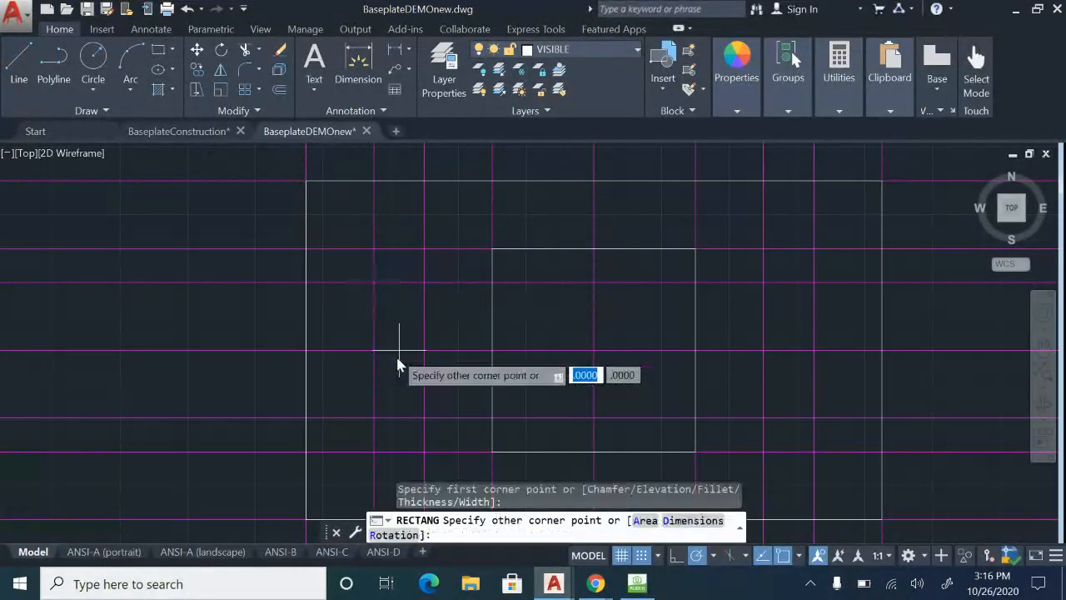
left_click(425, 418)
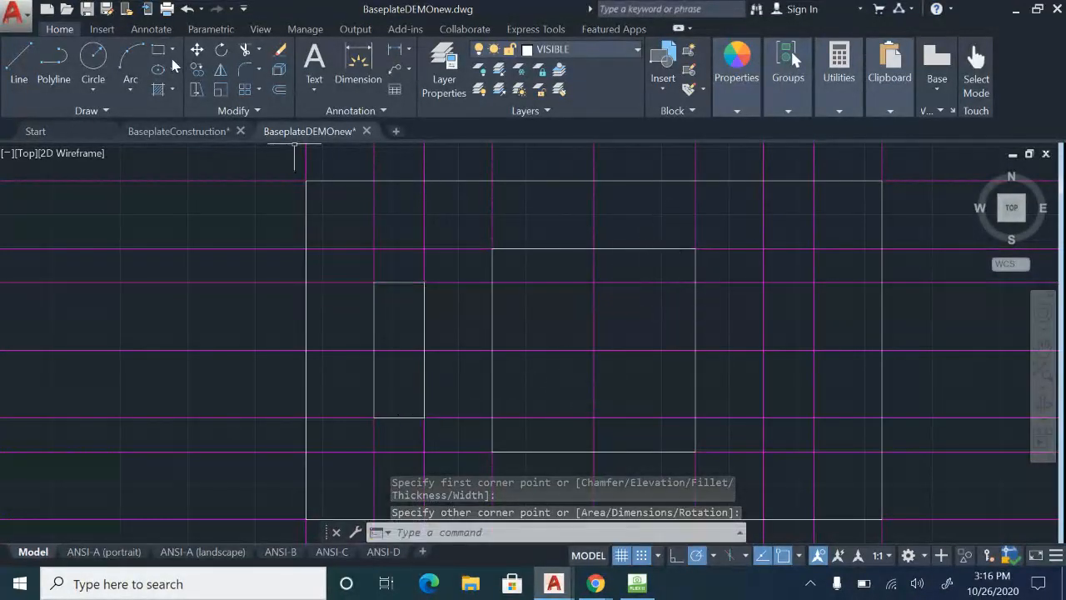
key("Return")
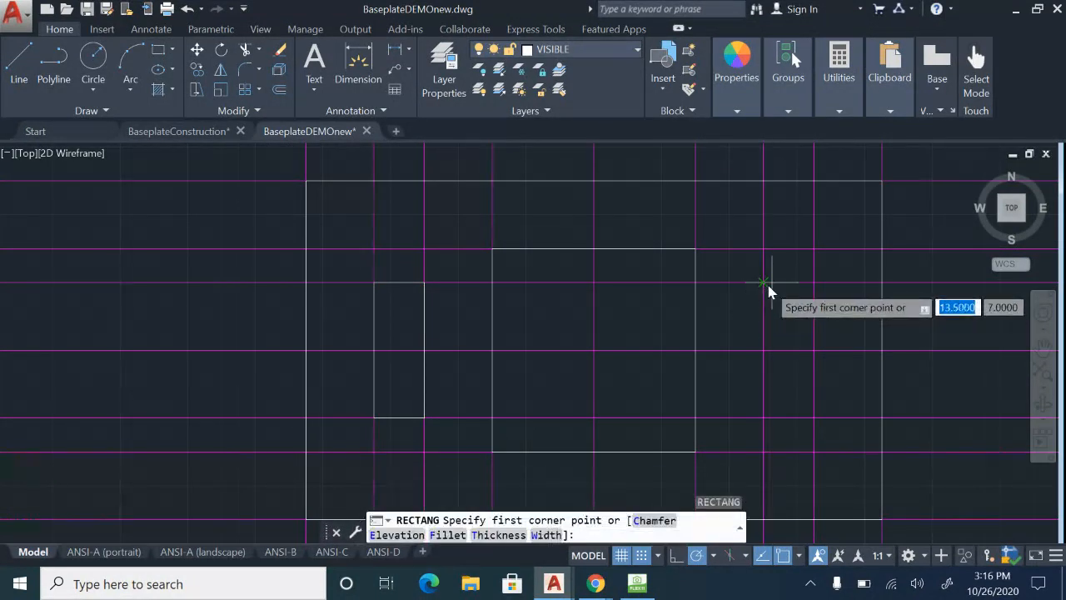
left_click(763, 283)
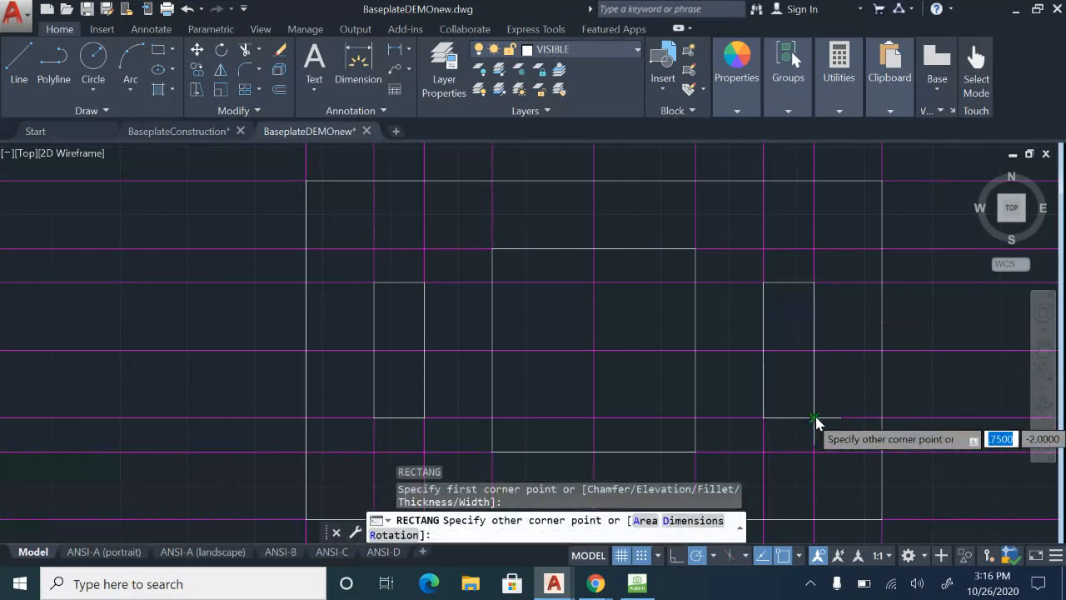
key("Escape")
mouse_move(860, 365)
middle_mouse_down()
mouse_move(837, 333)
mouse_move(823, 364)
middle_mouse_up()
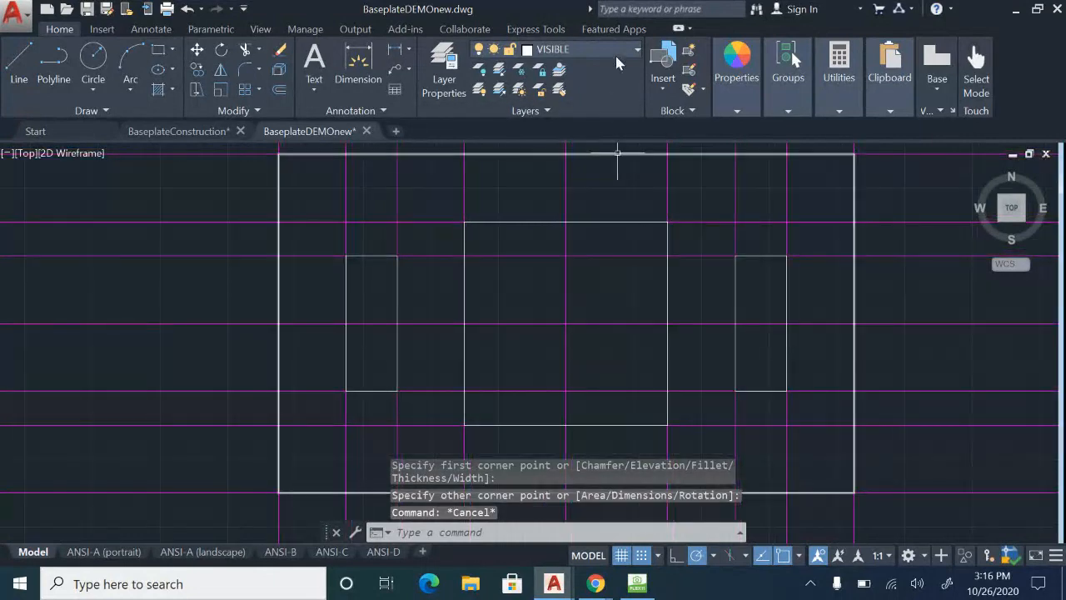
Turn off the CONSTRUCTION layer.
left_click(637, 49)
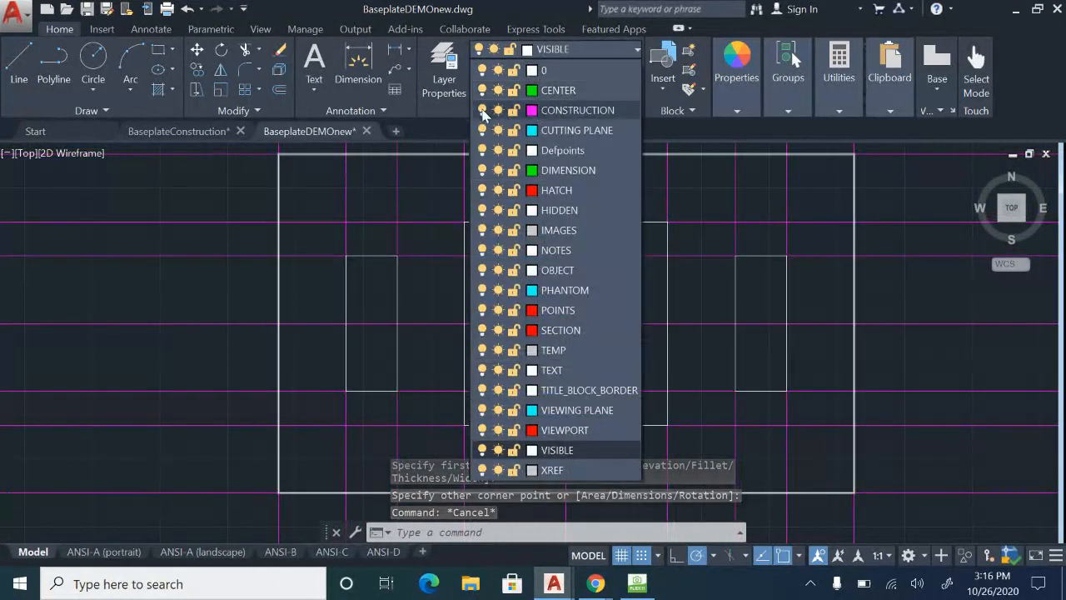
left_click(482, 111)
scroll(844, 305, "down", 2)
mouse_move(845, 305)
middle_mouse_down()
mouse_move(700, 318)
mouse_move(701, 308)
middle_mouse_up()
scroll(722, 301, "up", 2)
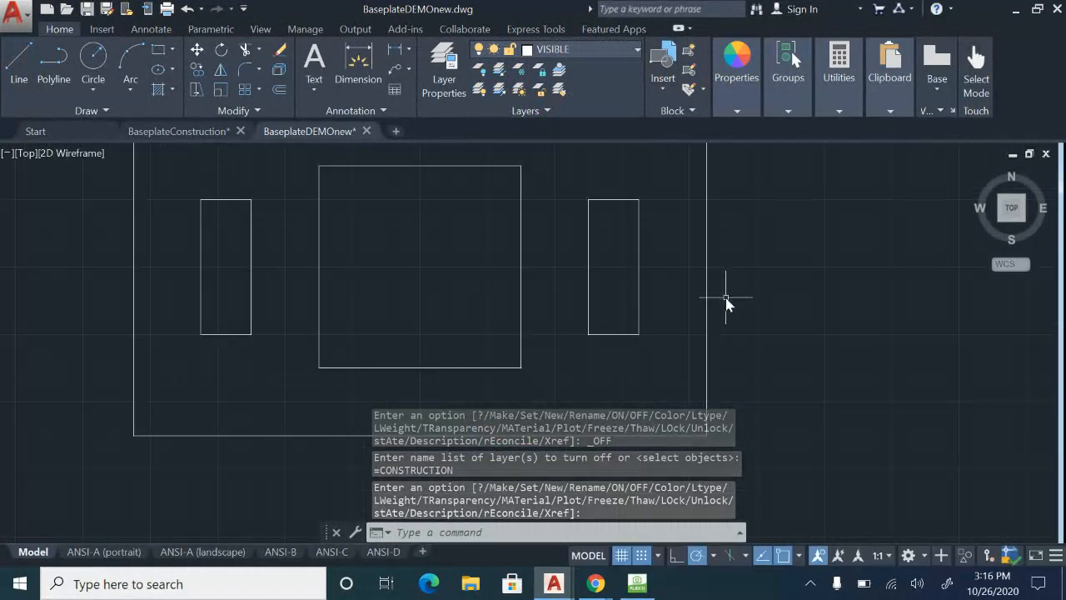
scroll(724, 298, "down", 1)
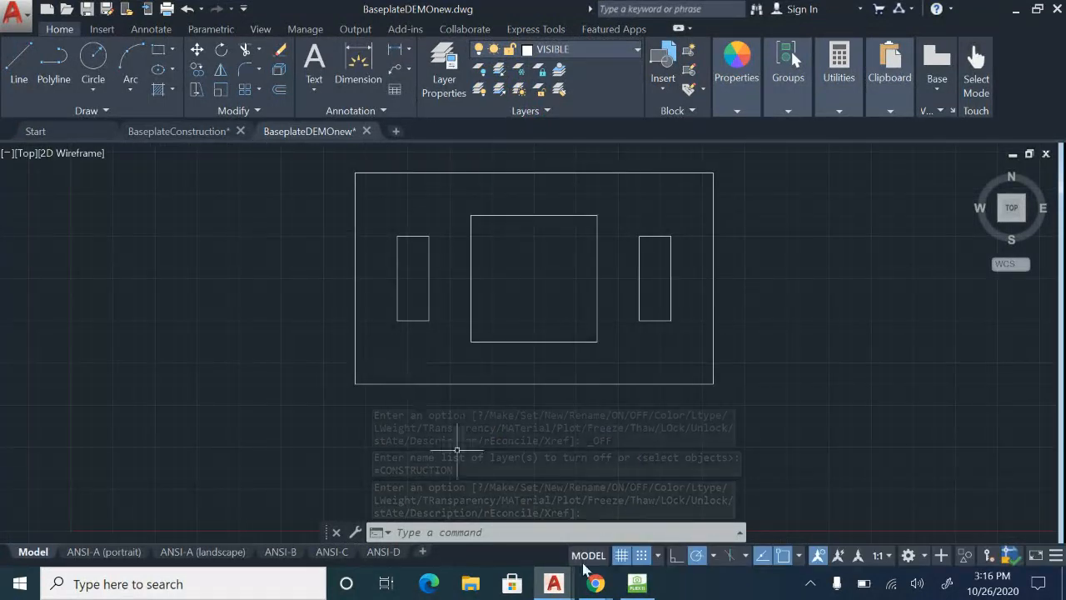
Examine the angled corners of the base plate on the sheet in HoverCam Flex11 and return to the BaseplateDEMOnew drawing in AutoCAD.
left_click(639, 584)
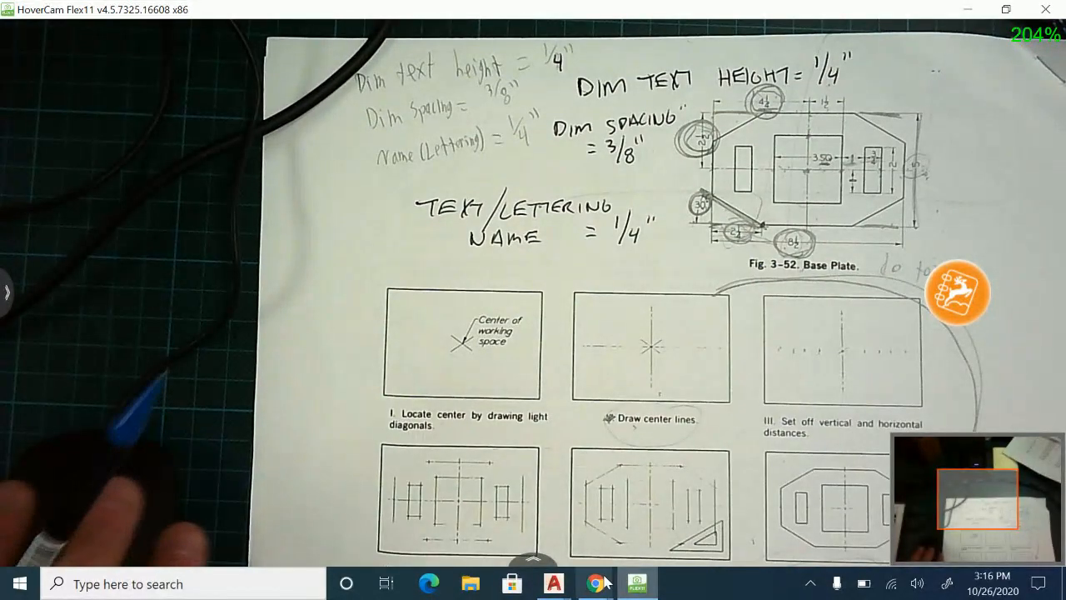
mouse_move(554, 583)
left_click(616, 528)
middle_click_drag(600, 274, 623, 308)
scroll(622, 306, "up", 2)
middle_click_drag(741, 305, 752, 318)
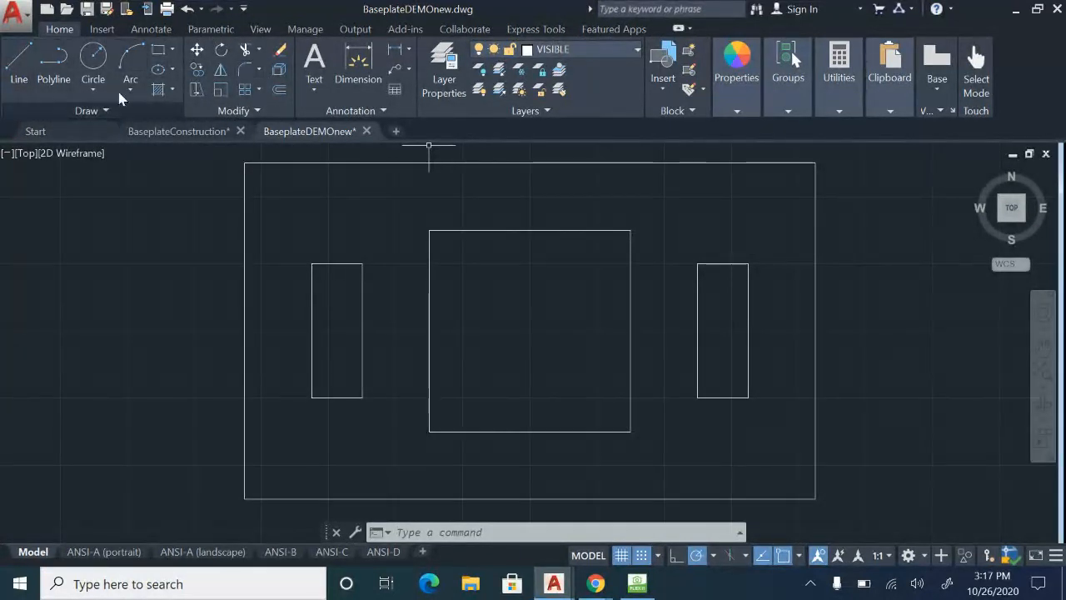
left_click(263, 74)
left_click(247, 72)
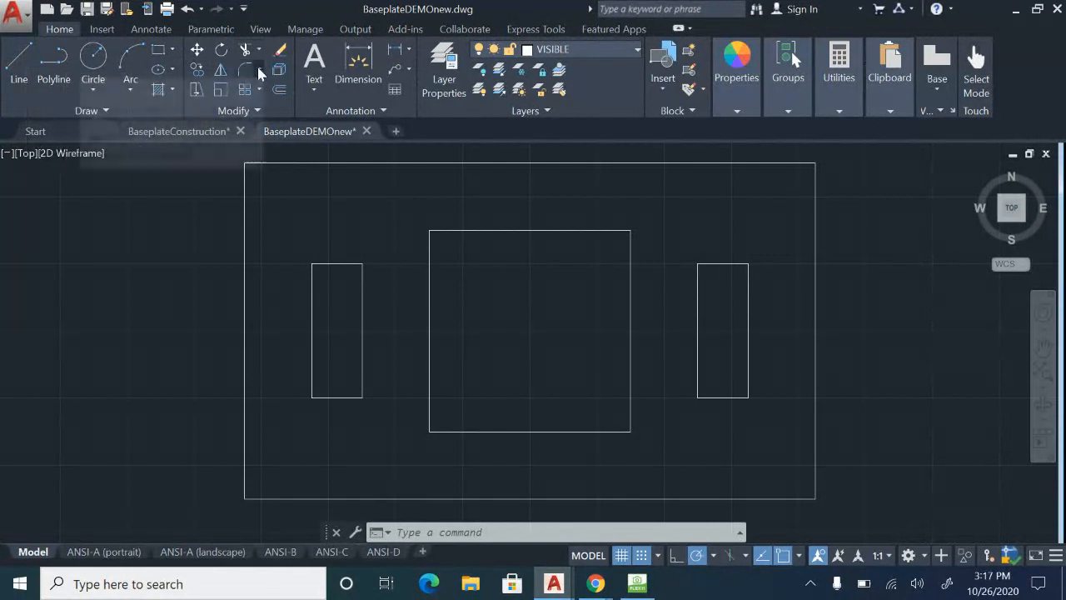
left_click(258, 69)
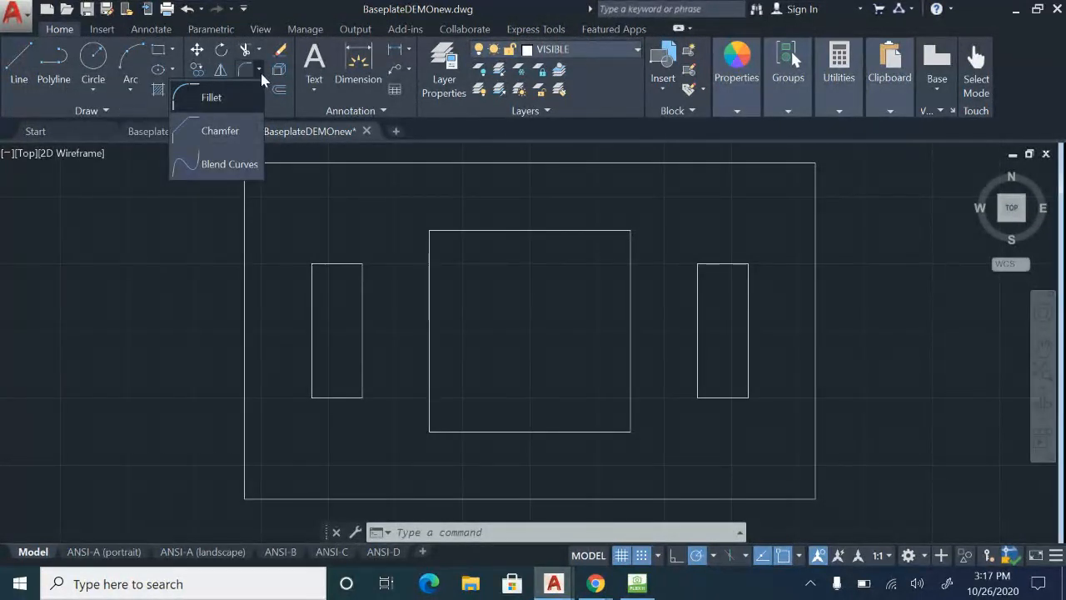
left_click(219, 132)
key("Escape")
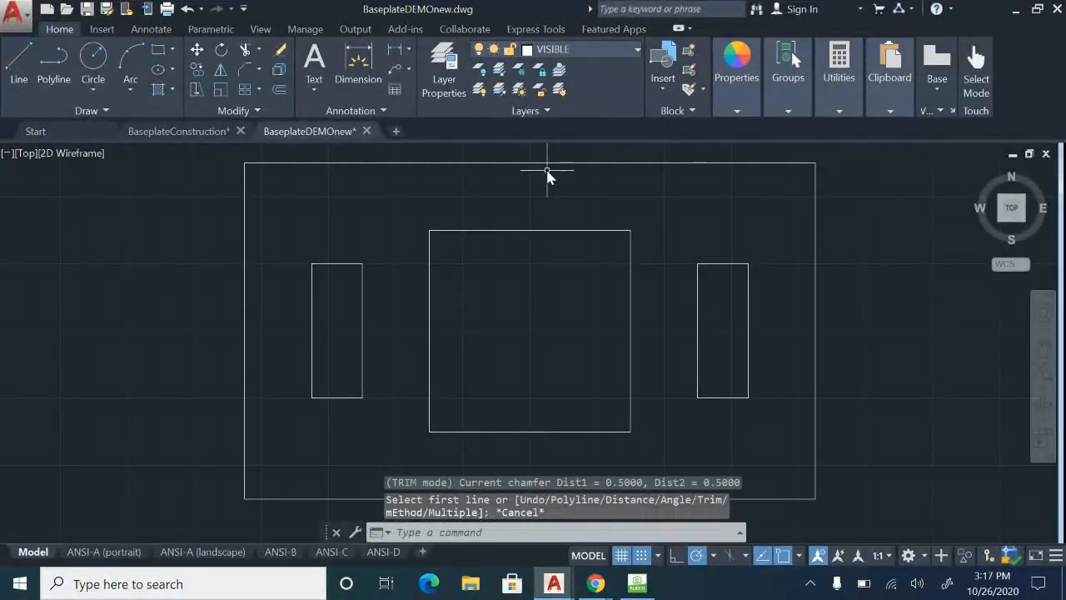
type("cha")
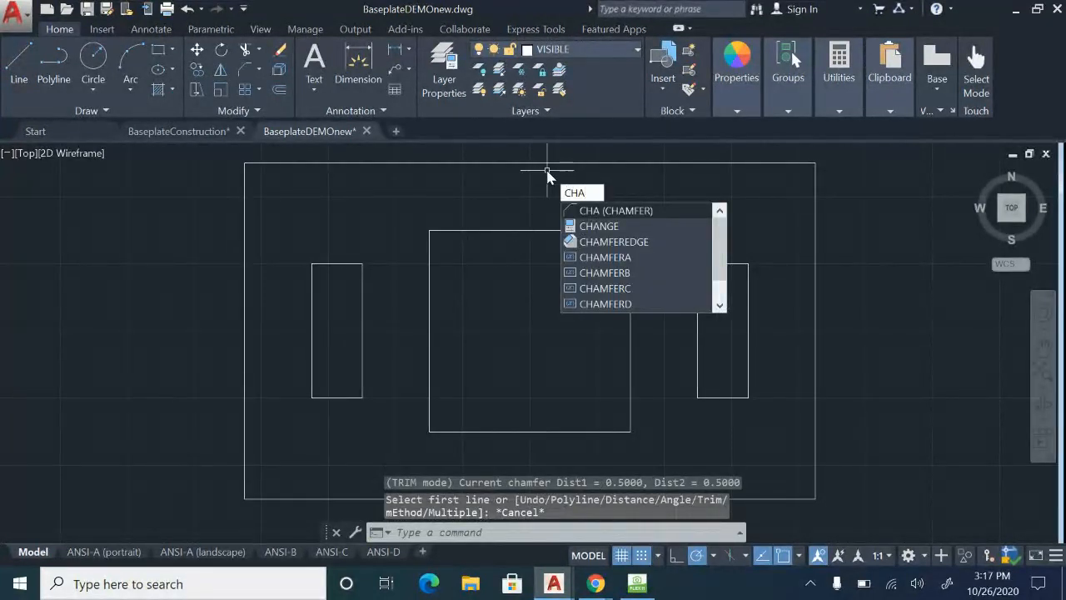
key("Escape")
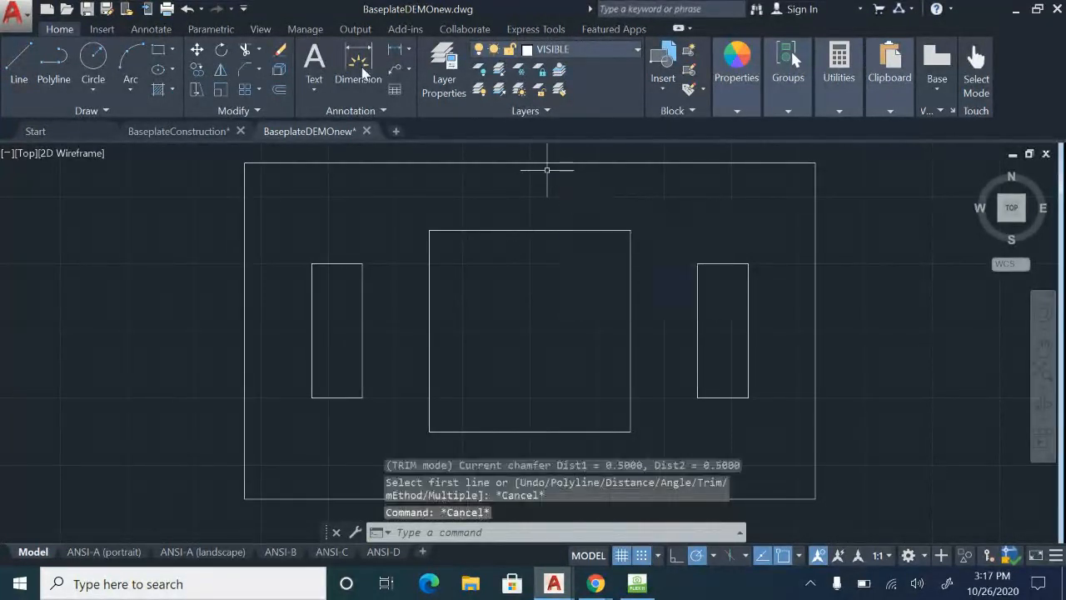
key("Escape")
Start a Chamfer by angle with length 2.25 and angle 30, checking the corner dimensions on the sheet in HoverCam Flex11.
left_click(246, 73)
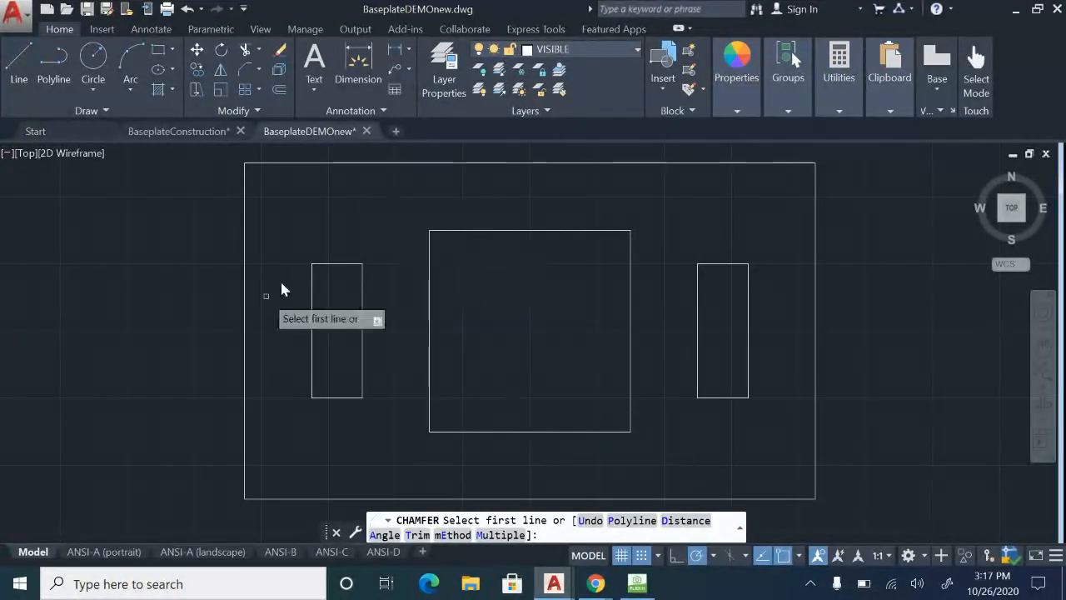
left_click(638, 583)
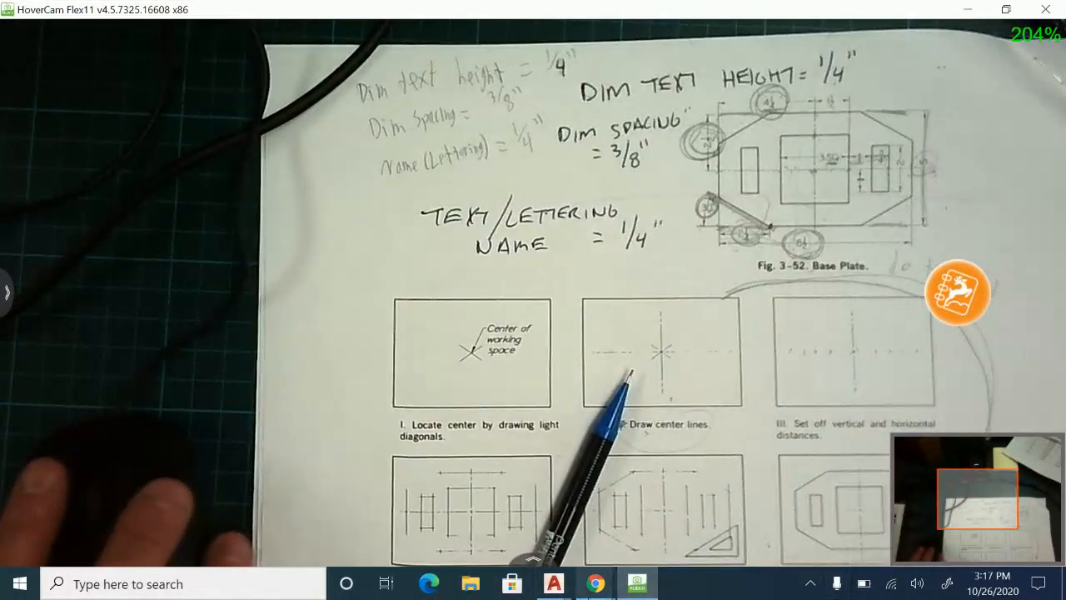
left_click(567, 594)
left_click(607, 536)
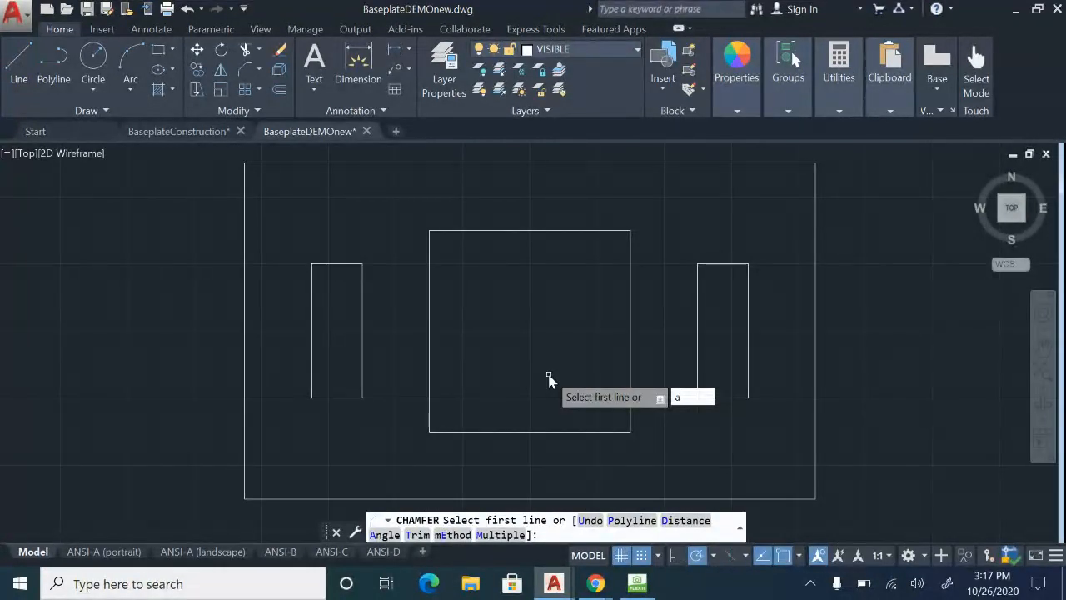
key("Return")
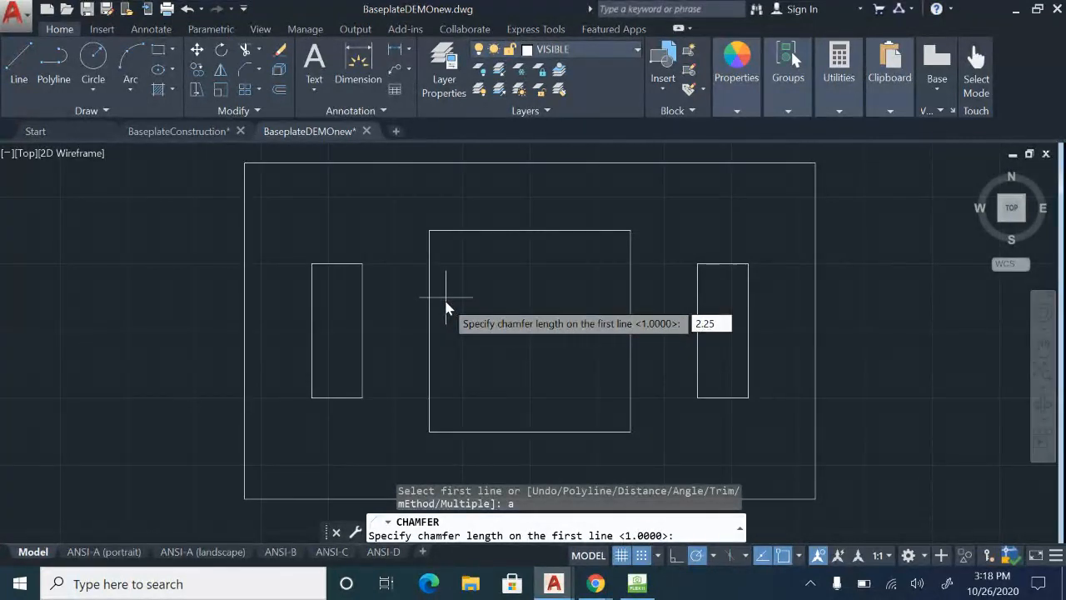
key("Return")
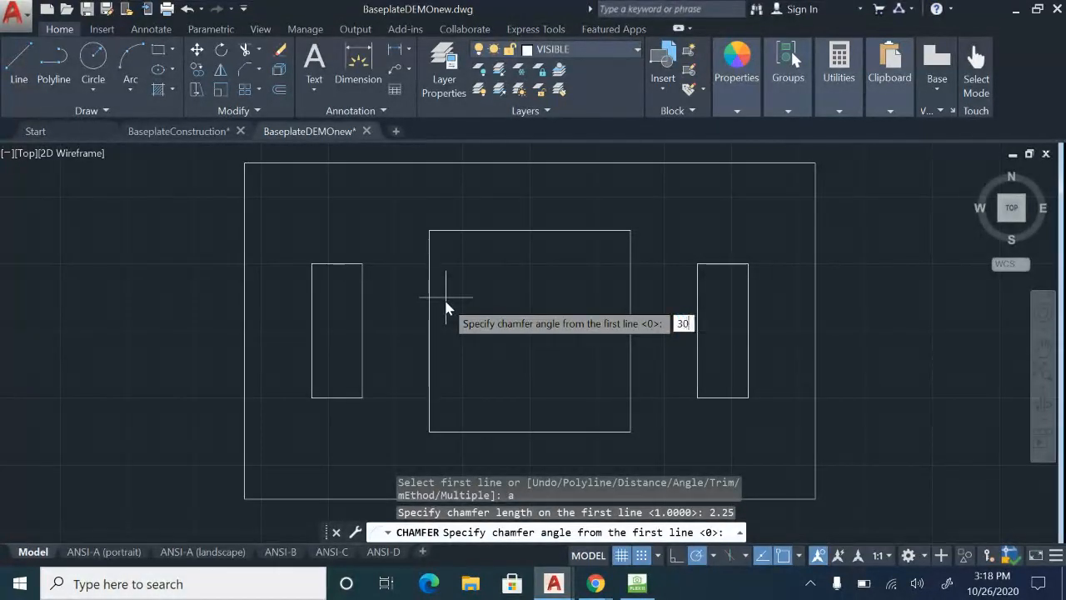
key("Return")
Check the corner dimensions on the sheet in HoverCam Flex11, confirm the 30° angle in AutoCAD, and chamfer the plate's upper-left corner.
left_click(649, 589)
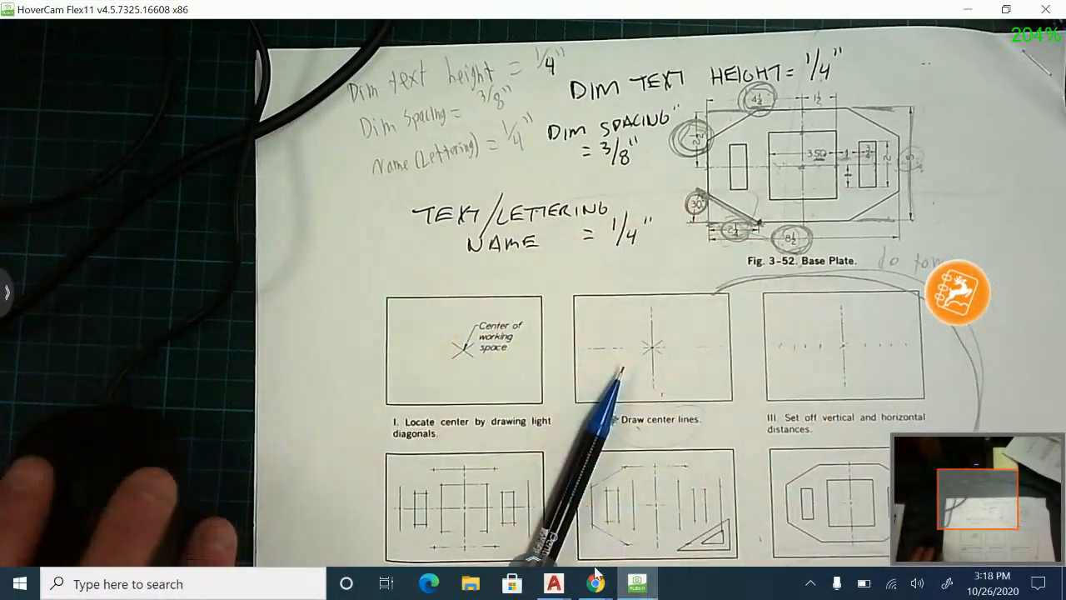
left_click(558, 588)
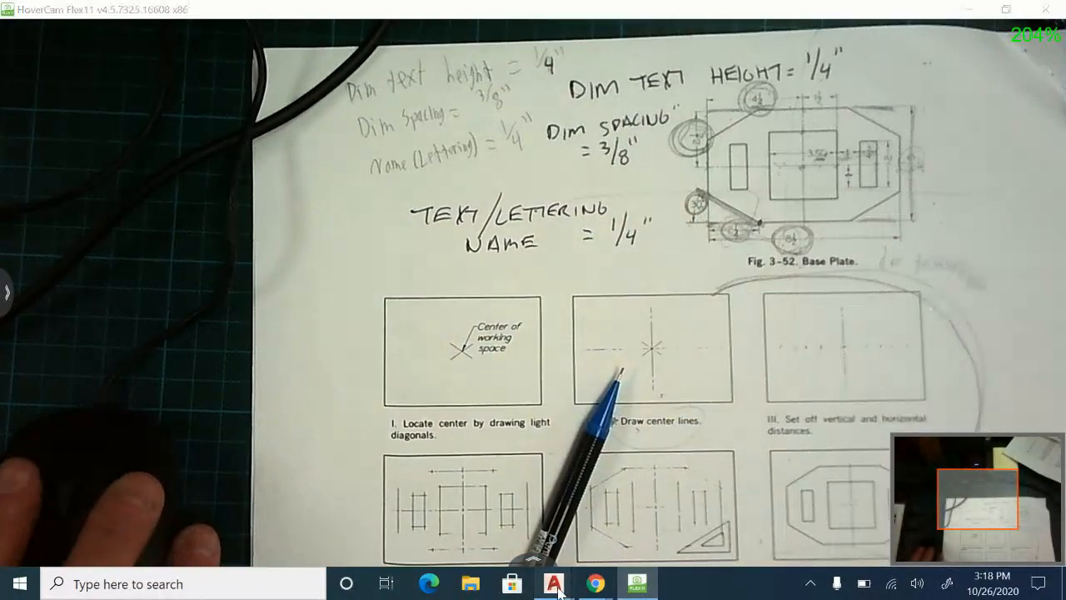
left_click(605, 528)
middle_click_drag(358, 261, 364, 323)
scroll(356, 267, "down", 3)
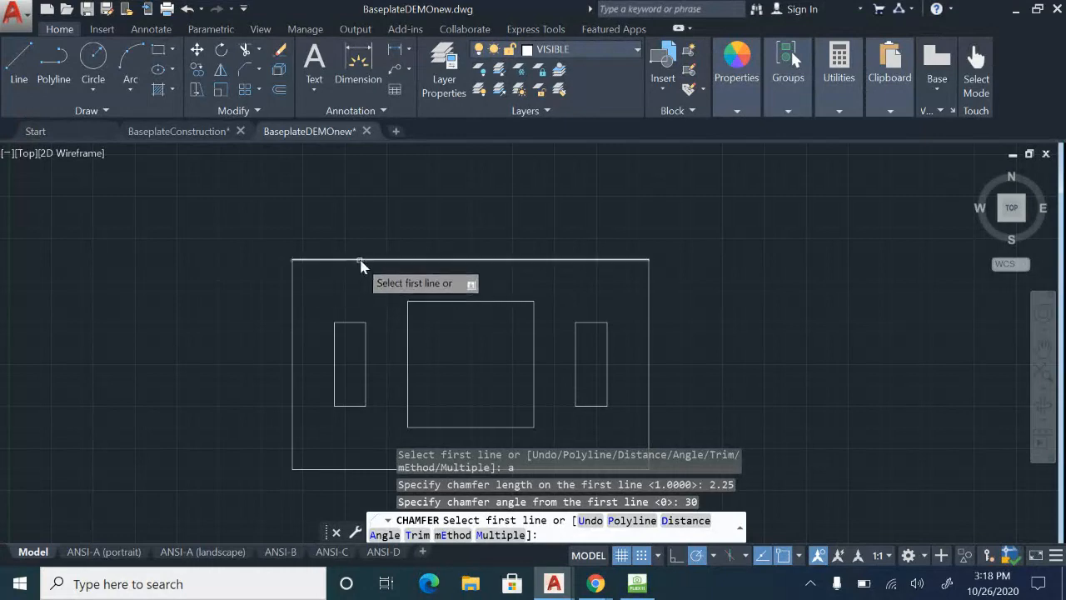
left_click(361, 261)
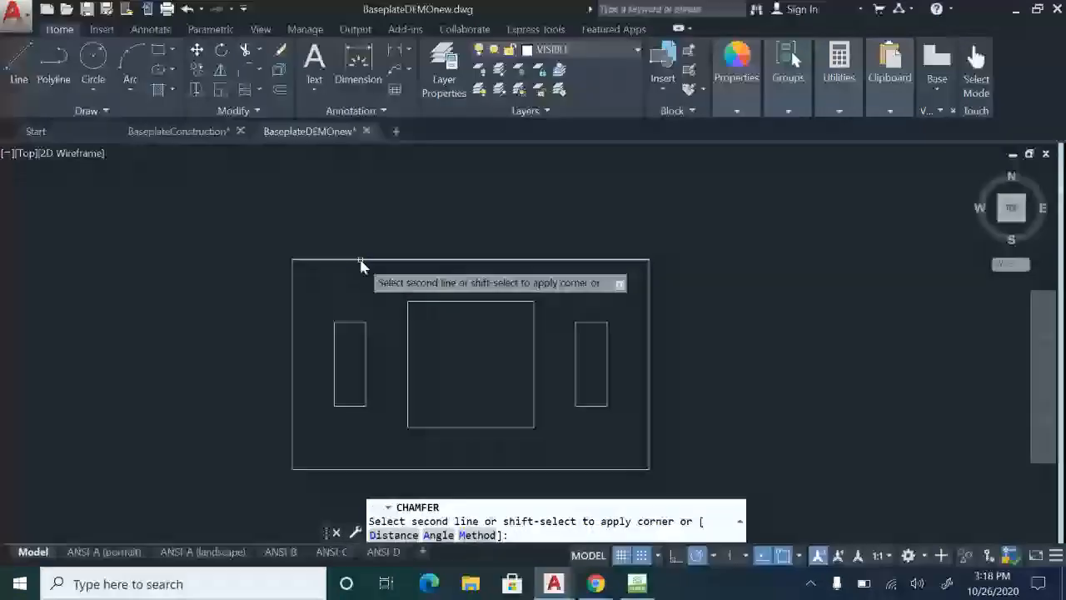
left_click(293, 309)
Chamfer both lower corners of the base plate outline with length 2.25 and angle 30, taking the horizontal edge as first line.
mouse_move(391, 285)
middle_mouse_down()
mouse_move(381, 208)
mouse_move(394, 213)
middle_mouse_up()
key("Return")
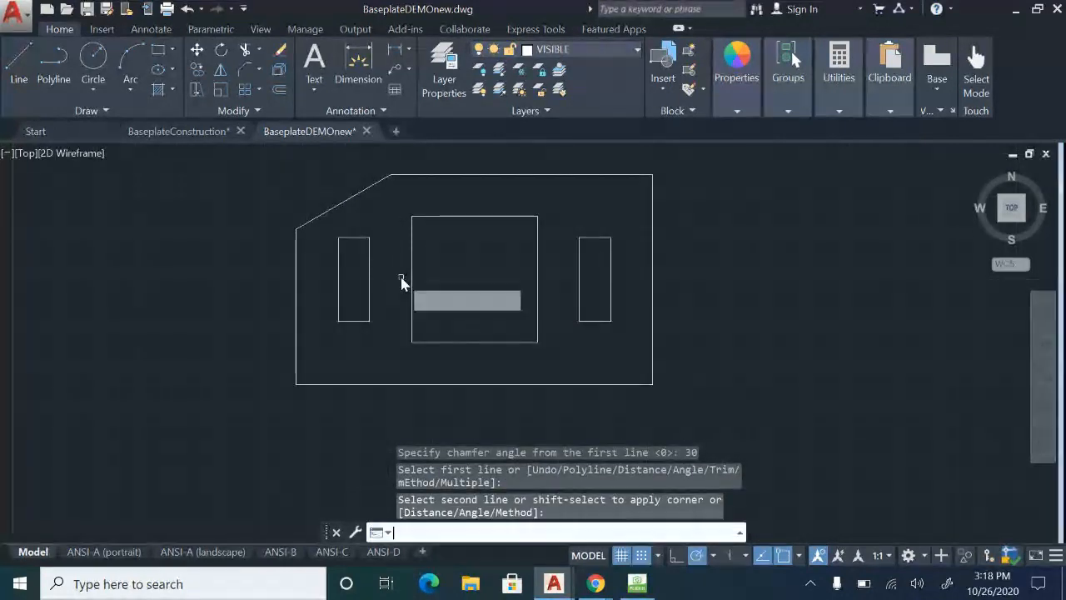
left_click(371, 385)
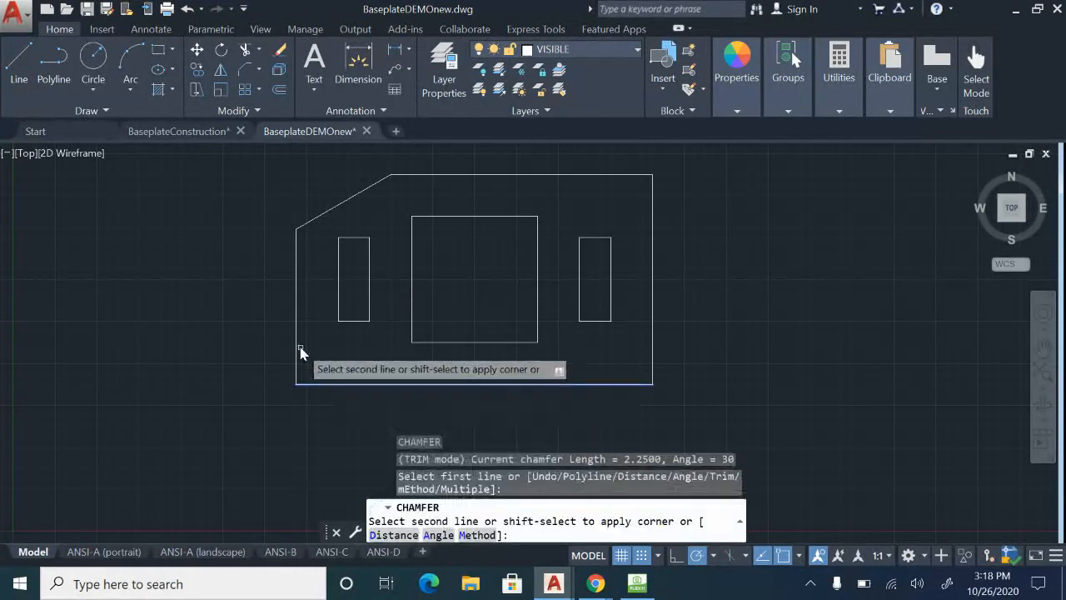
left_click(297, 346)
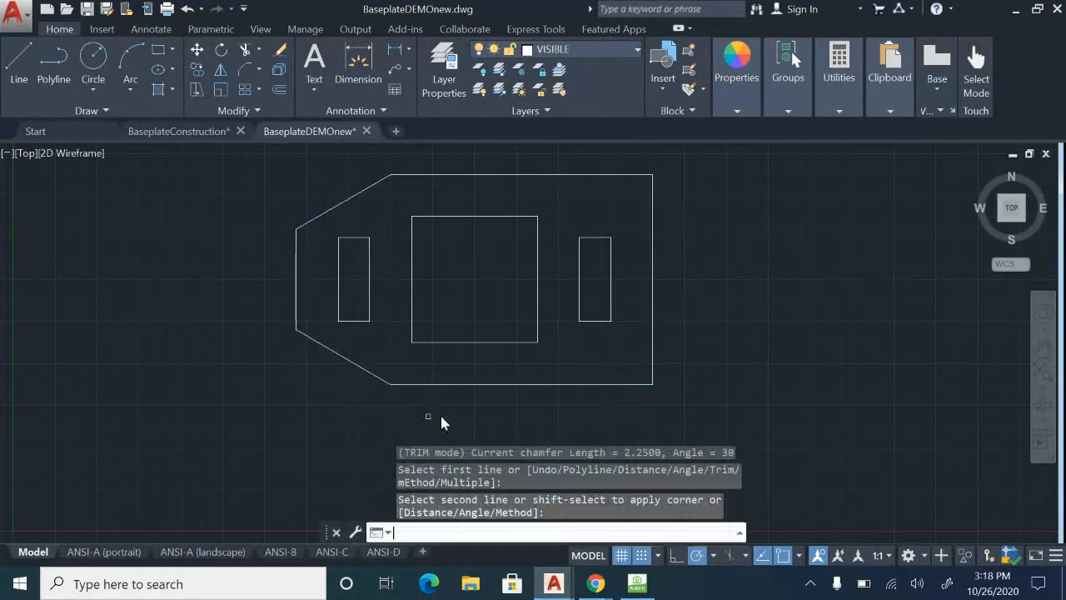
key("Return")
left_click(565, 385)
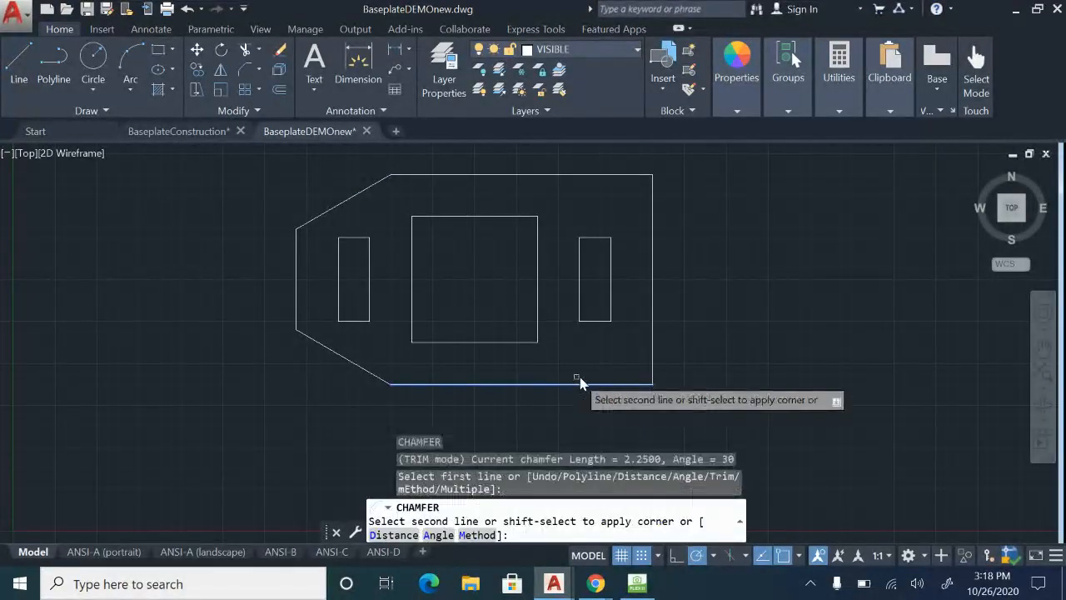
left_click(654, 348)
key("Return")
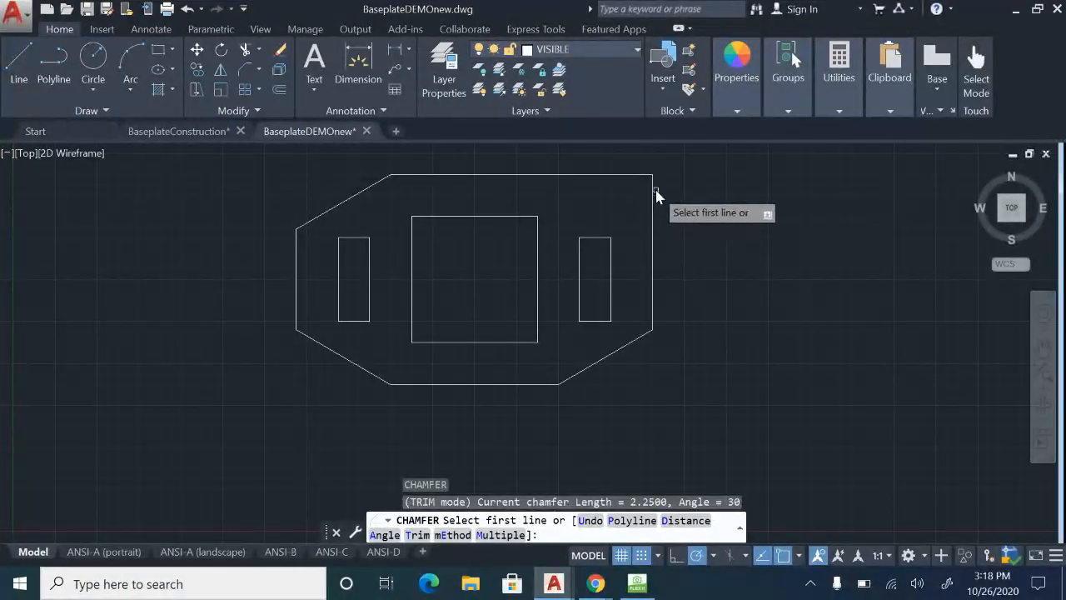
left_click(652, 208)
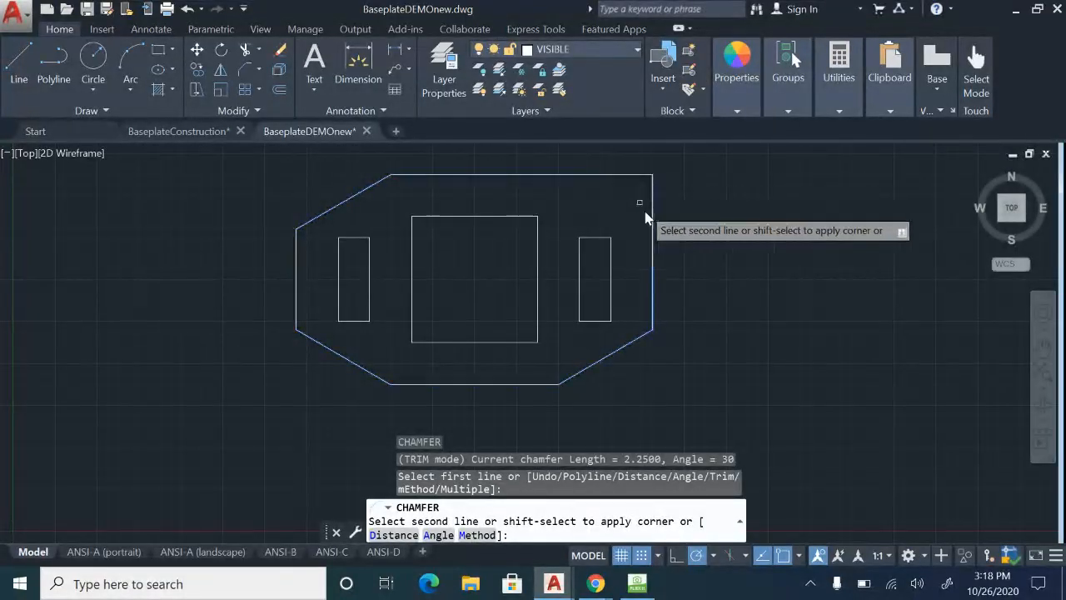
key("Escape")
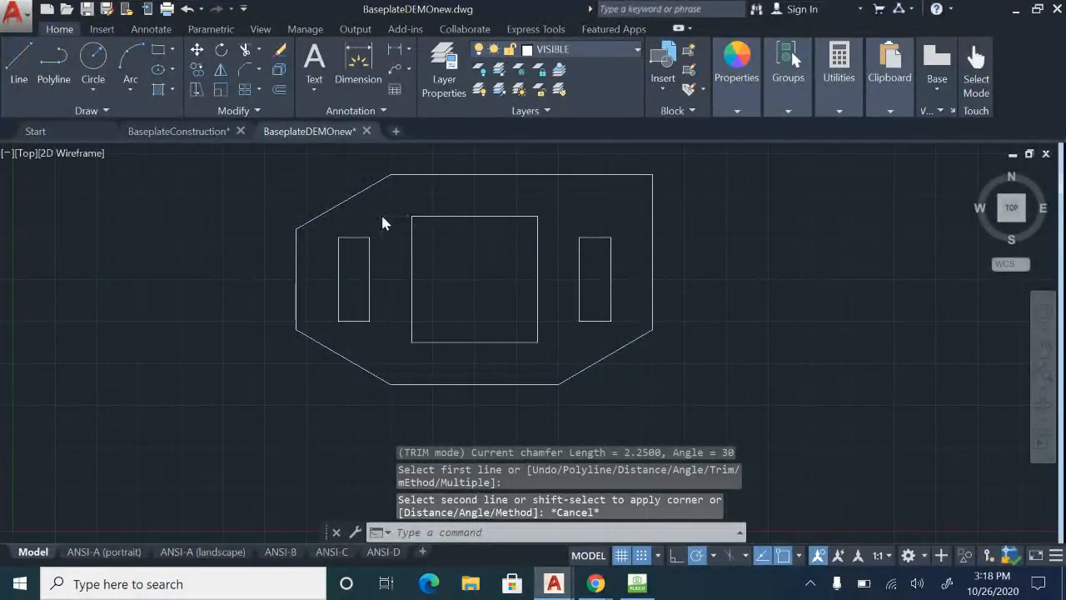
Chamfer the plate's upper-right corner by angle, keeping length 2.25 and angle 30 and taking the horizontal edge as first line.
key("Return")
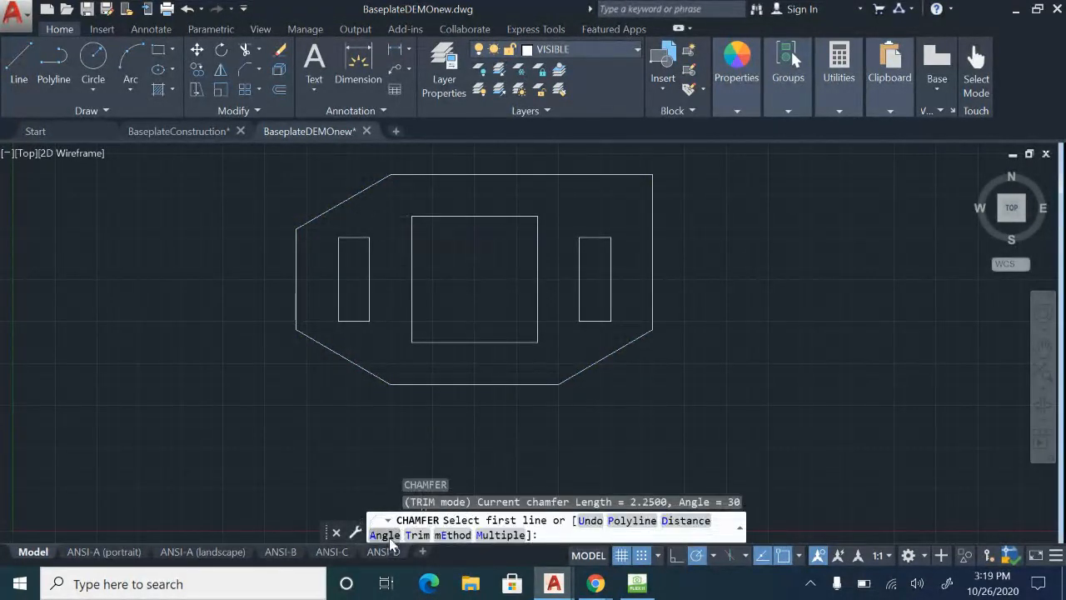
type("A")
key("Return")
key("Return")
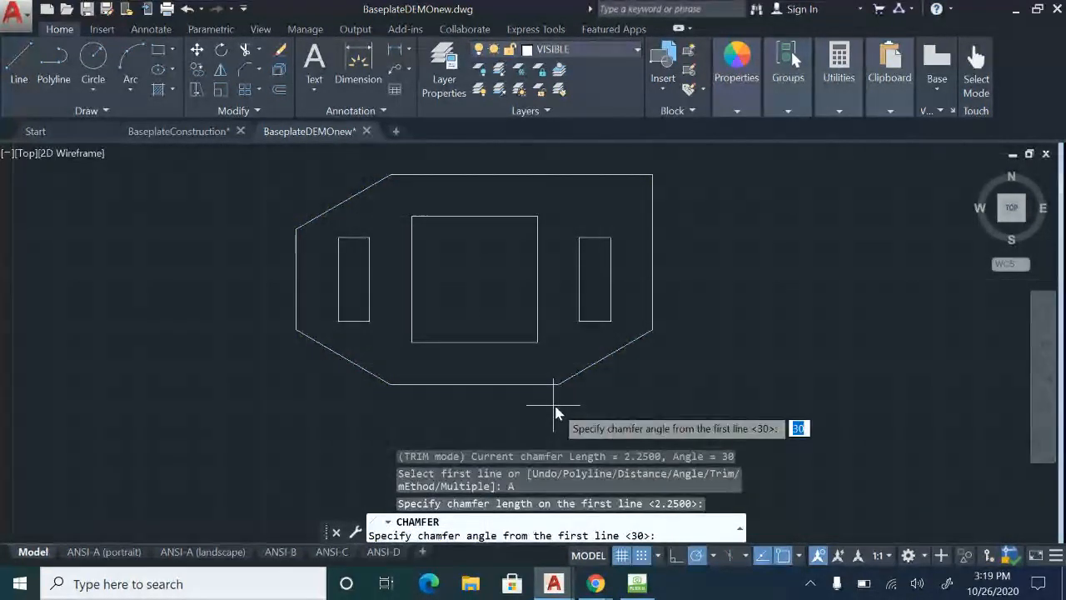
key("Return")
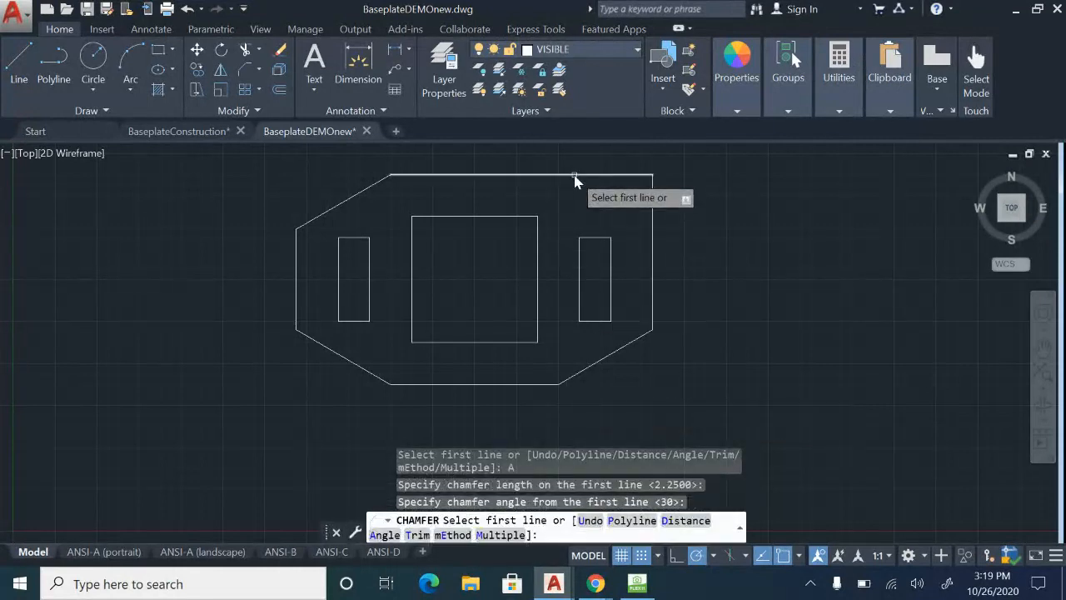
left_click(575, 175)
left_click(655, 230)
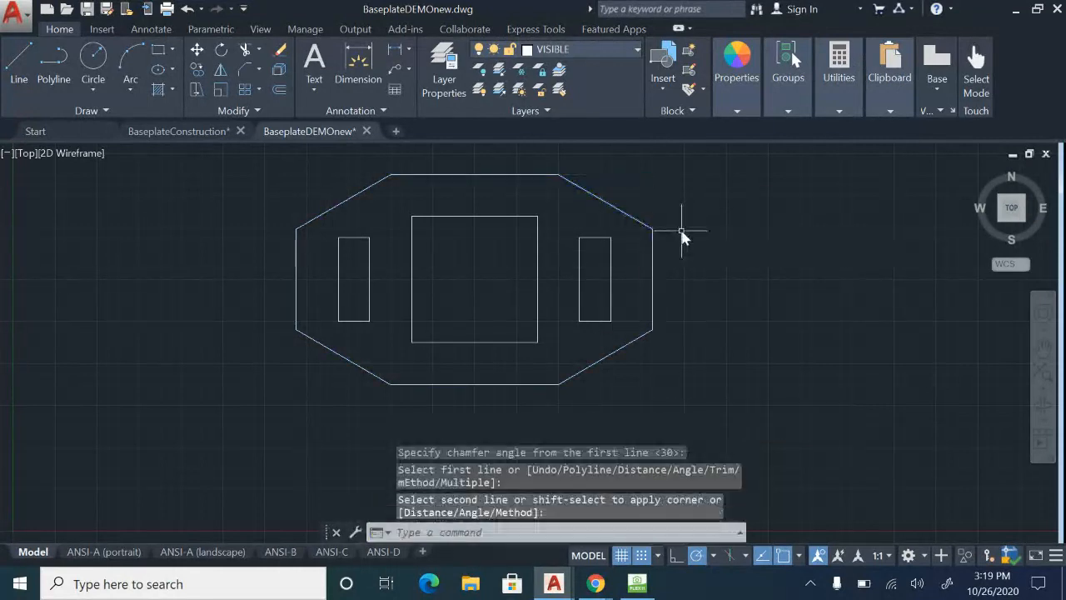
key("Escape")
middle_click_drag(672, 277, 705, 297)
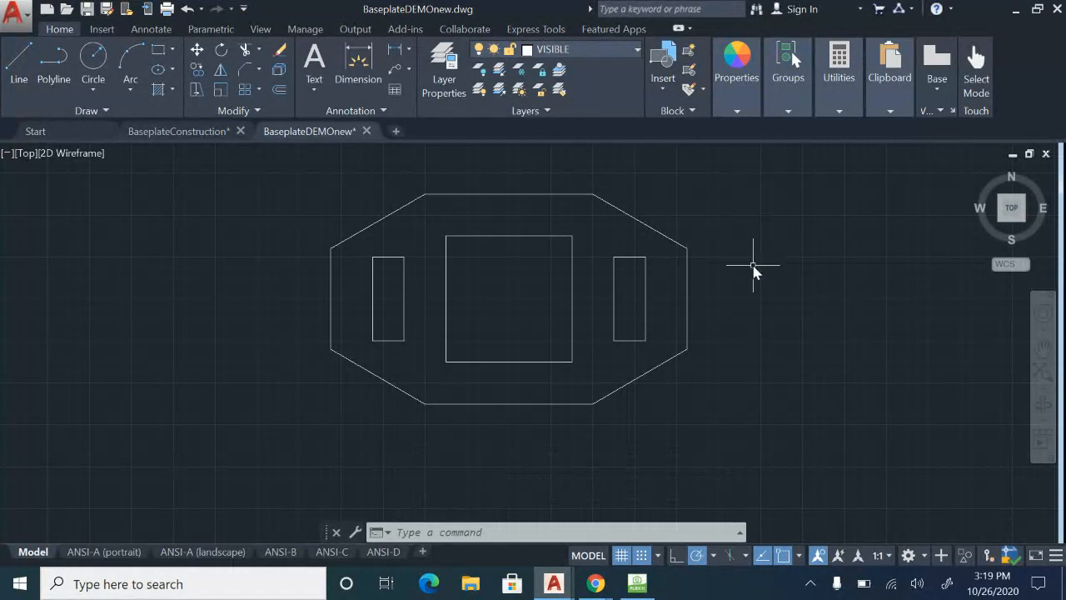
Make CENTER the current layer and turn on the CONSTRUCTION layer.
left_click(635, 53)
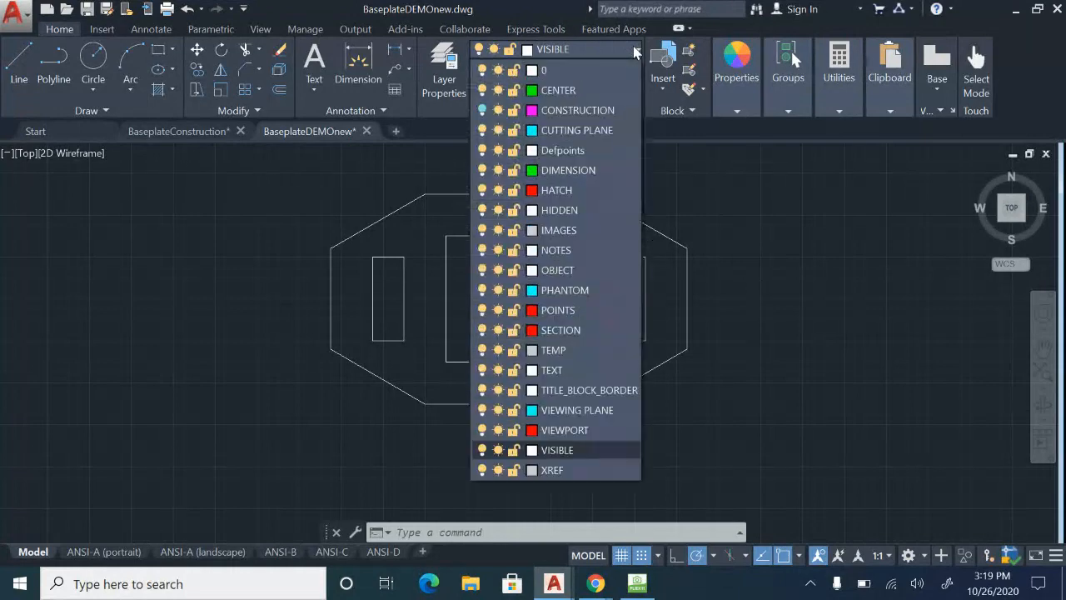
left_click(557, 91)
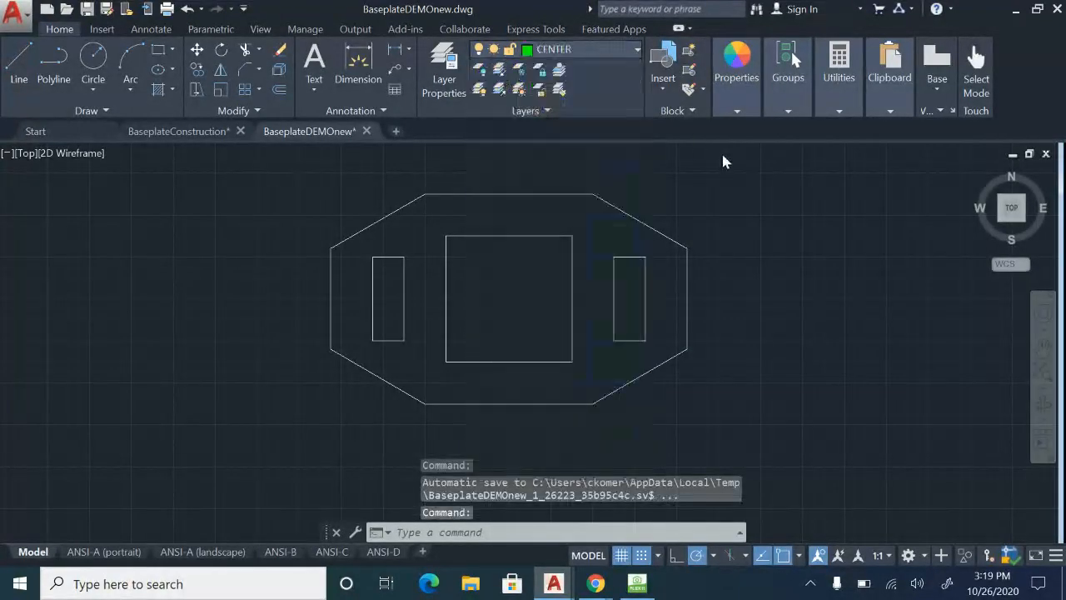
key("Escape")
key("Escape")
left_click(616, 49)
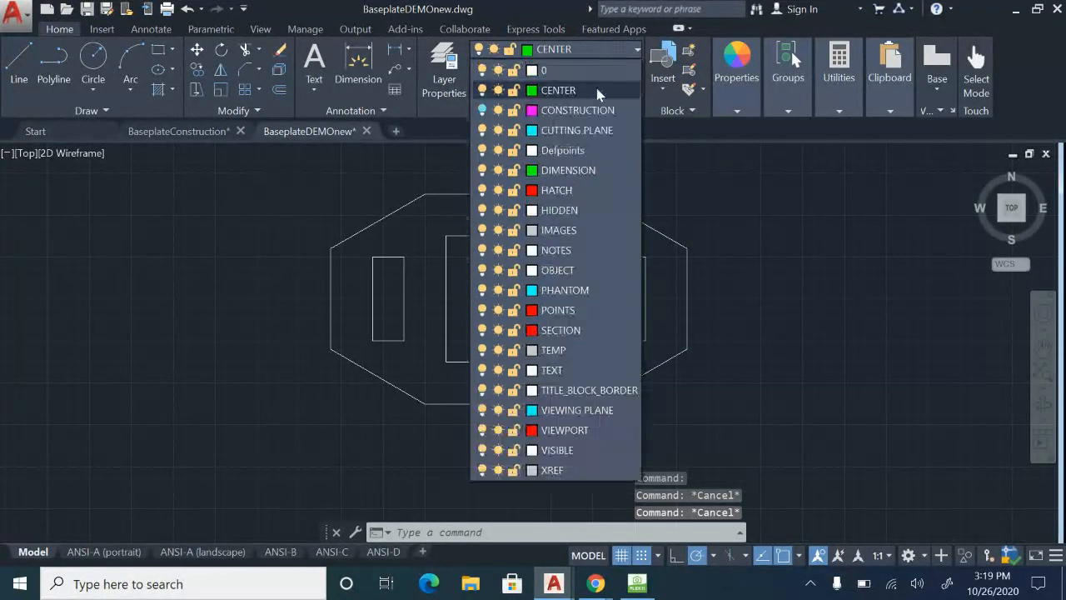
left_click(483, 110)
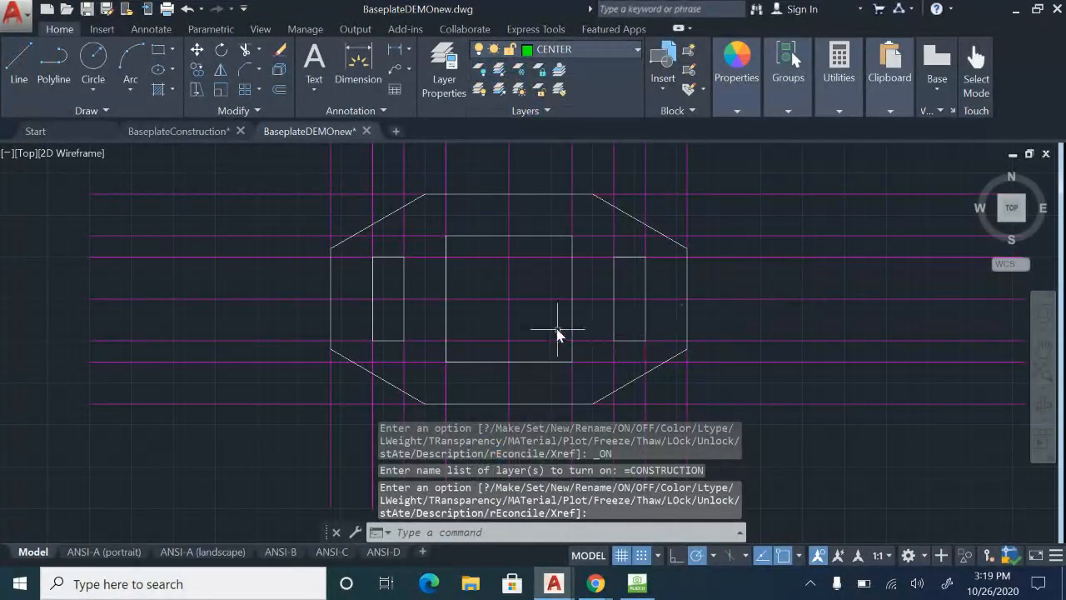
Move the vertical and horizontal construction lines through the plate's center to the CENTER layer.
key("Return")
left_click(509, 282)
left_click(498, 298)
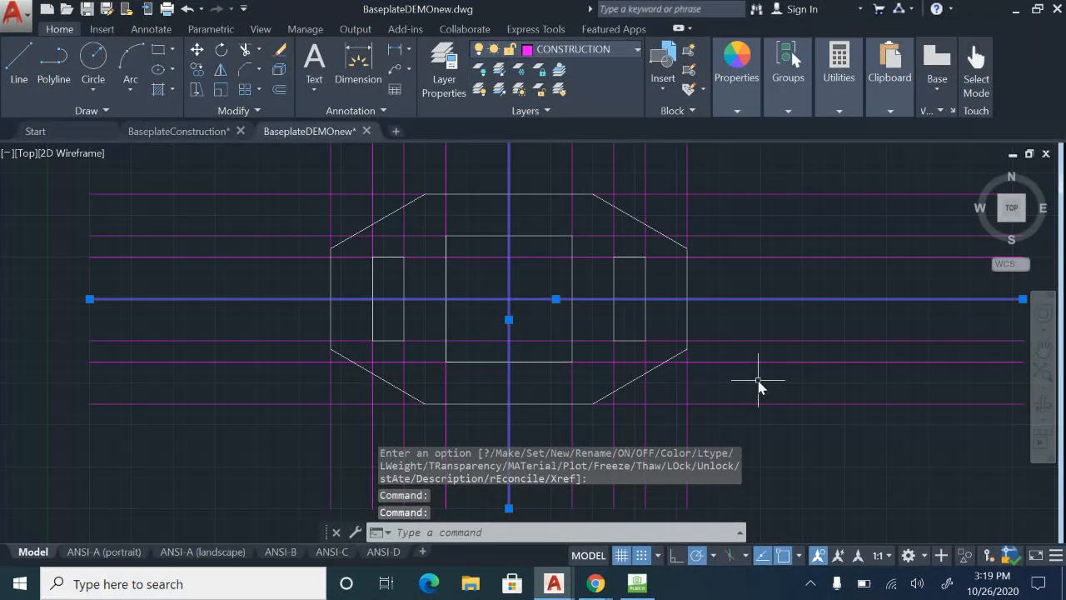
mouse_move(735, 364)
middle_mouse_down()
mouse_move(725, 392)
mouse_move(702, 347)
mouse_move(703, 358)
middle_mouse_up()
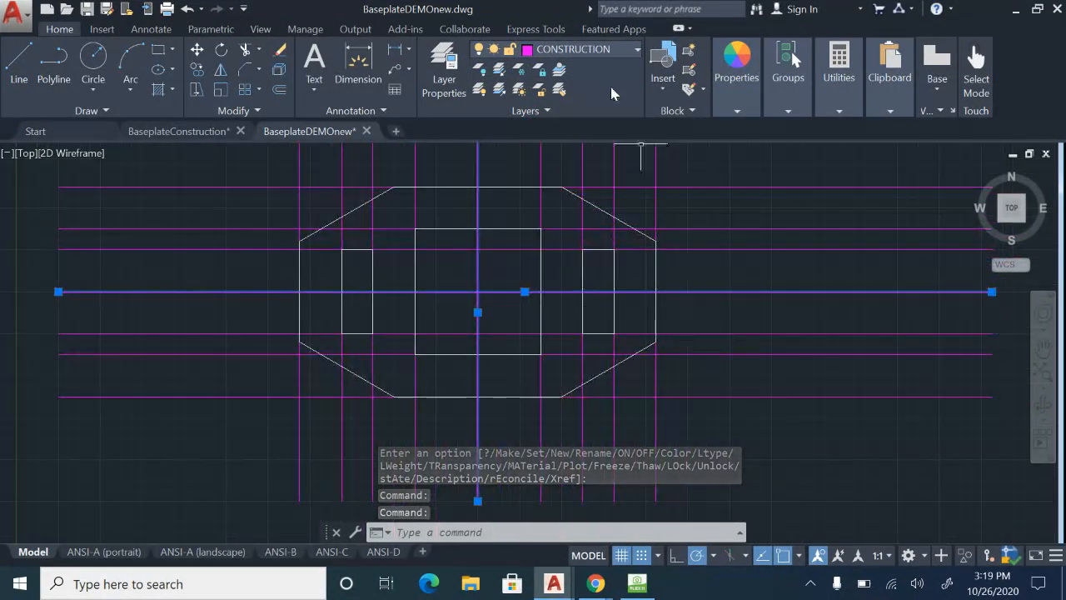
left_click(637, 52)
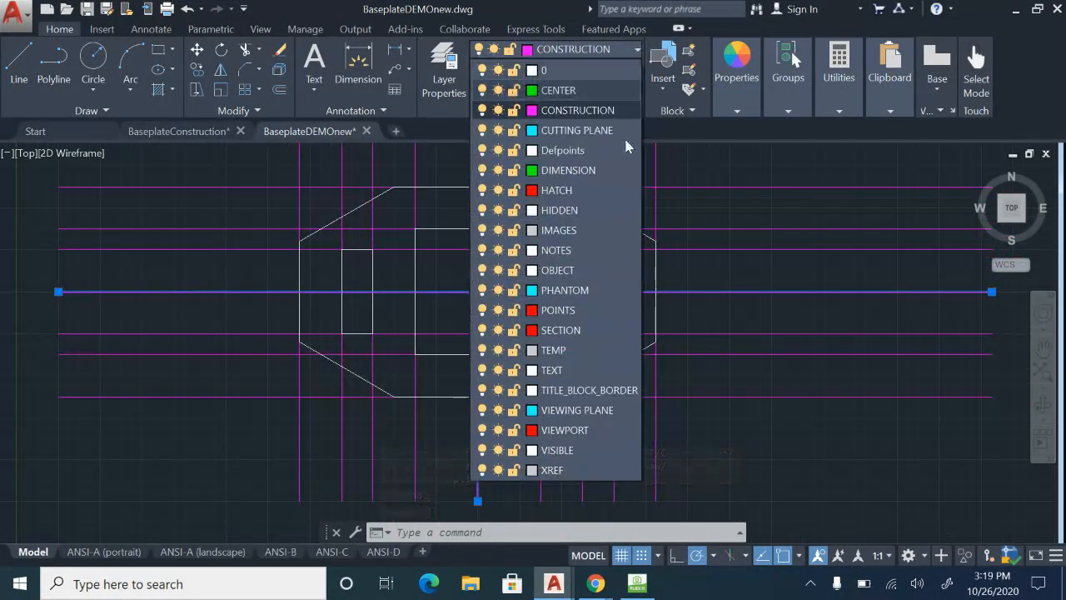
left_click(570, 91)
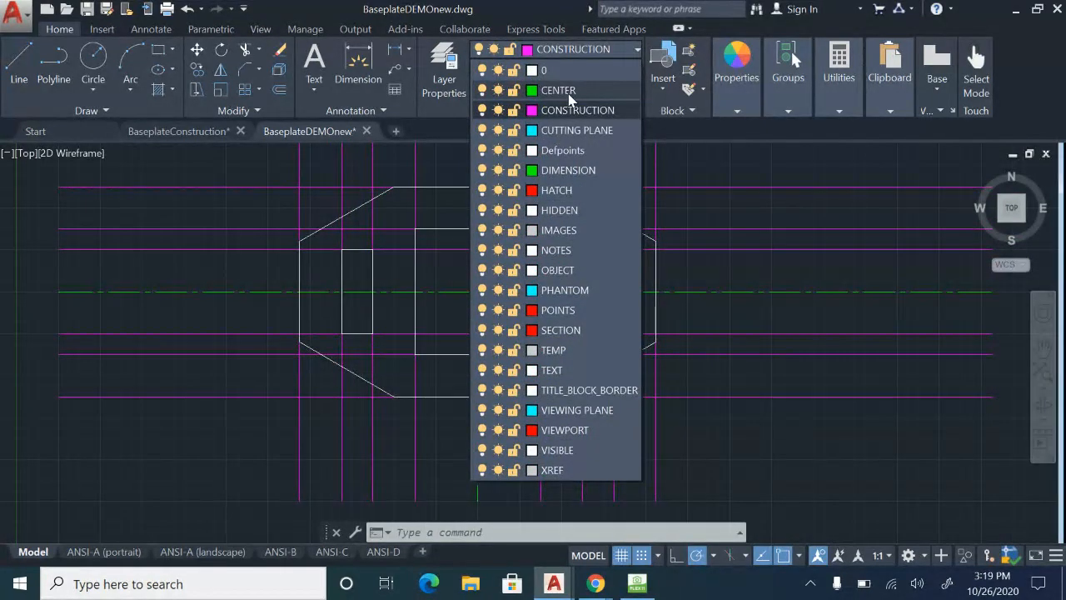
left_click(570, 92)
key("Escape")
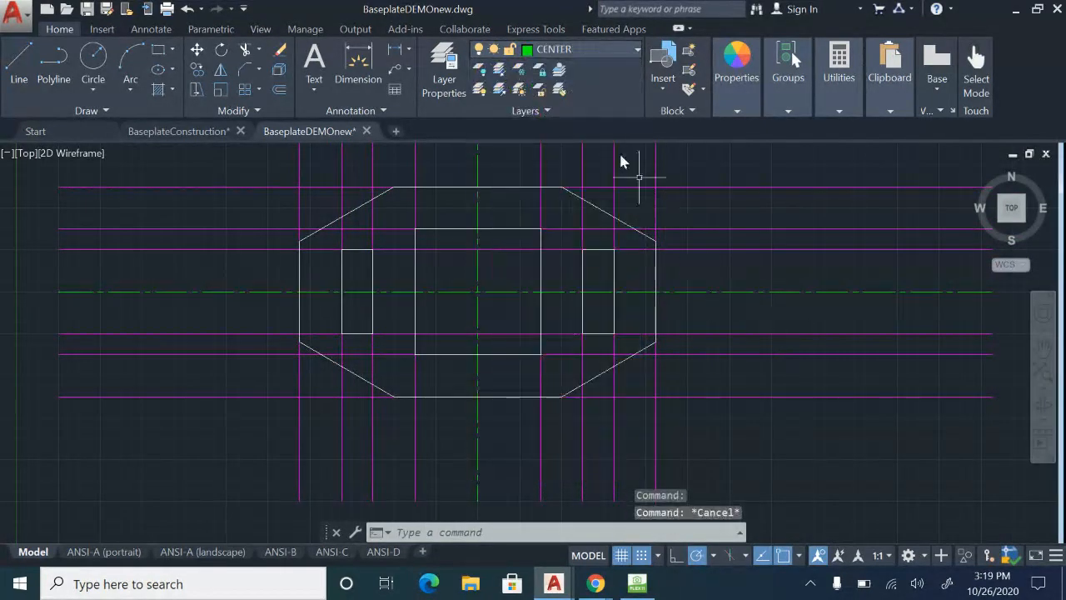
Turn off the CONSTRUCTION layer, leaving CENTER as the current layer.
left_click(633, 52)
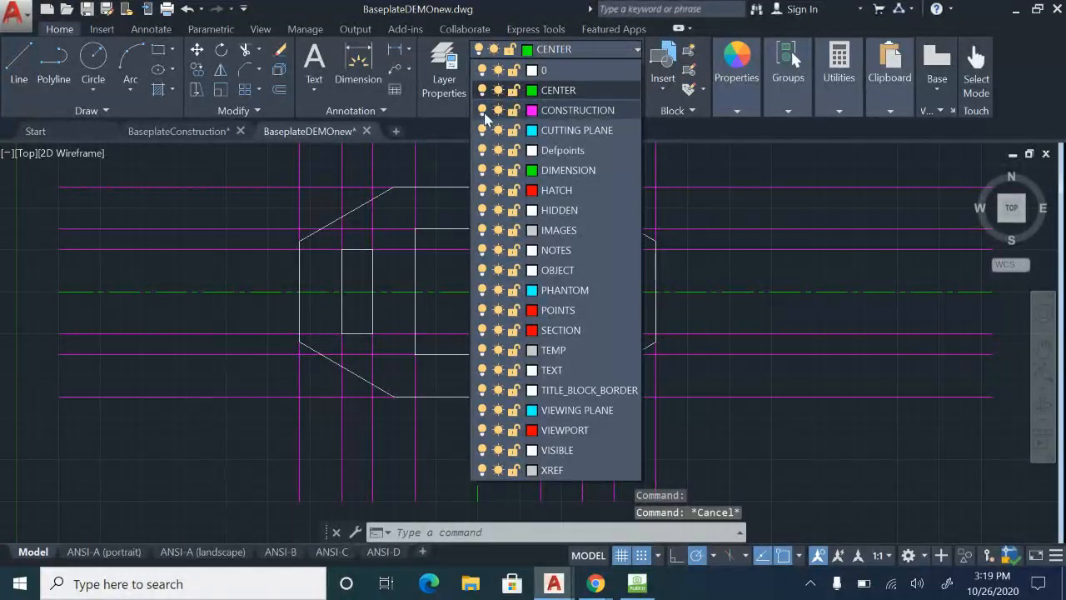
left_click(482, 110)
left_click(728, 263)
scroll(712, 281, "down", 2)
scroll(719, 302, "up", 3)
scroll(719, 303, "down", 3)
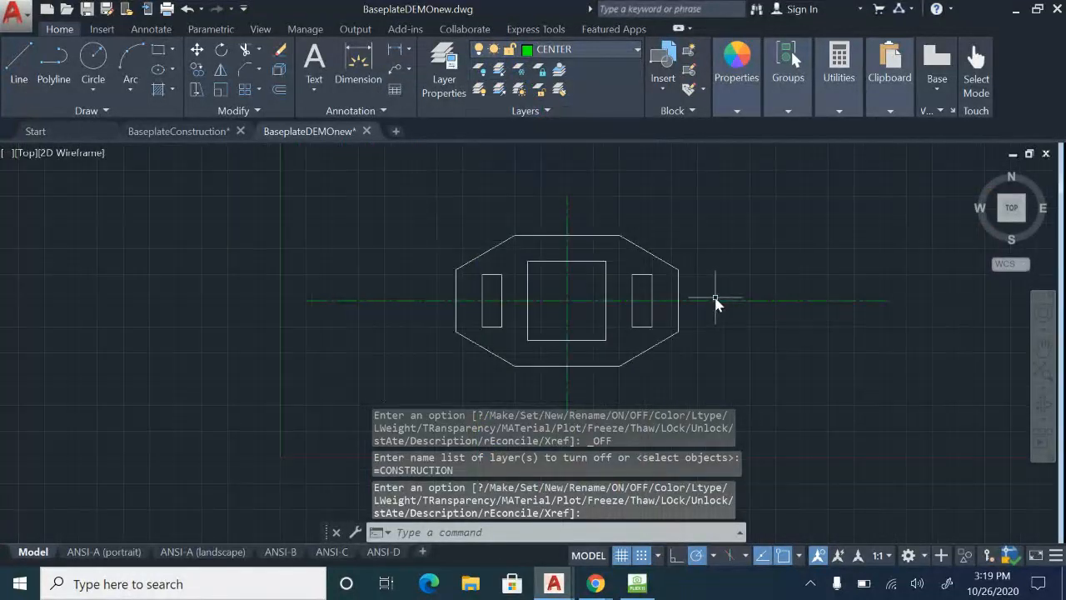
scroll(716, 300, "up", 2)
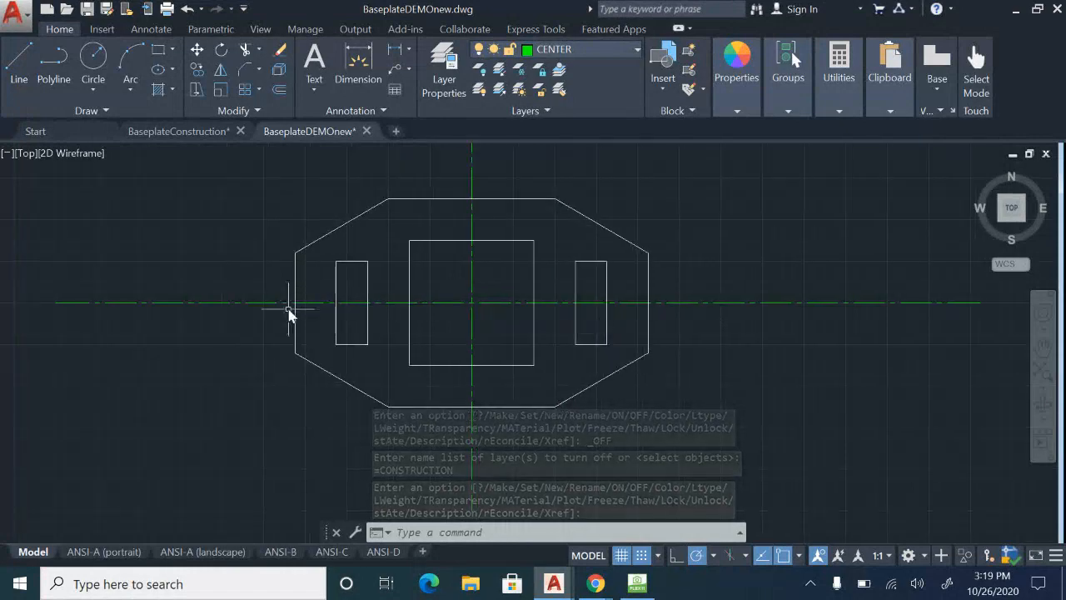
Shorten the horizontal centerline by stretching its left end to just outside the plate's left edge.
left_click(266, 304)
scroll(95, 305, "up", 2)
scroll(394, 330, "down", 2)
scroll(395, 331, "up", 2)
middle_click_drag(449, 351, 561, 351)
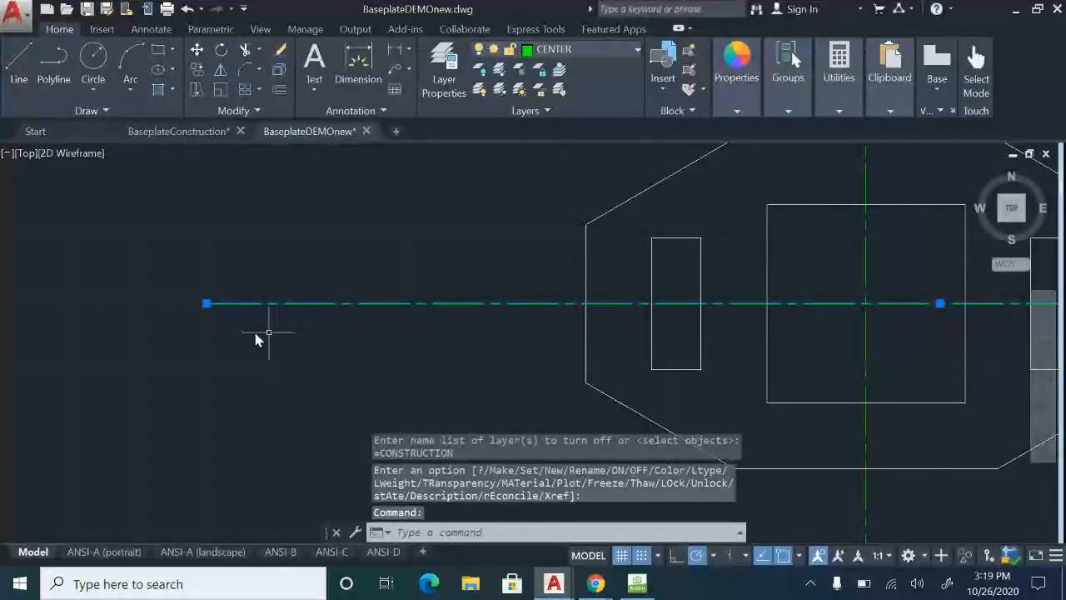
left_click(207, 304)
scroll(525, 302, "up", 2)
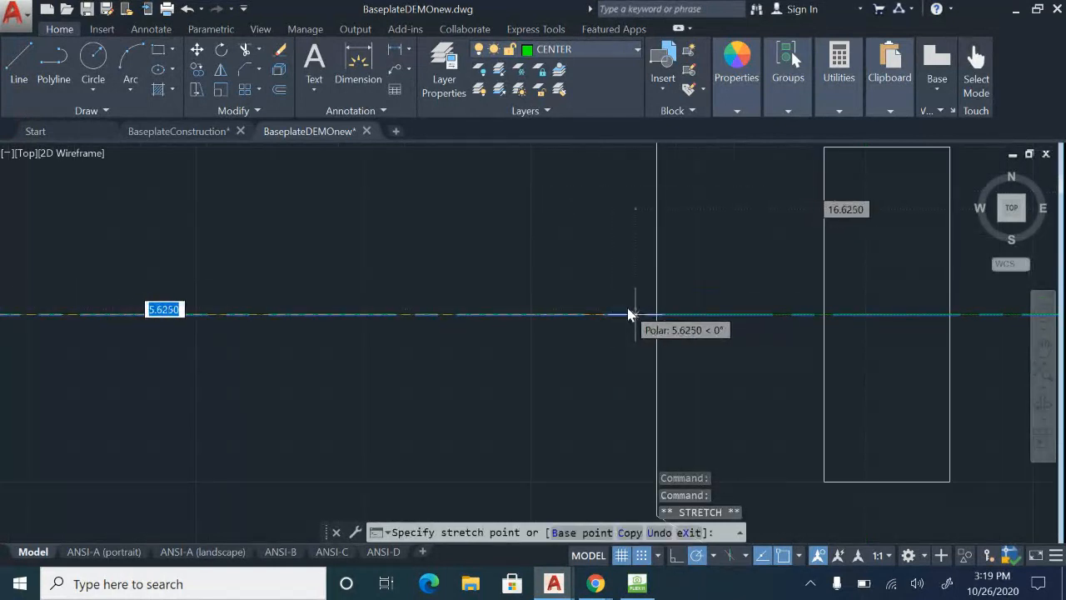
left_click(615, 314)
scroll(632, 314, "down", 3)
middle_click_drag(778, 373, 256, 385)
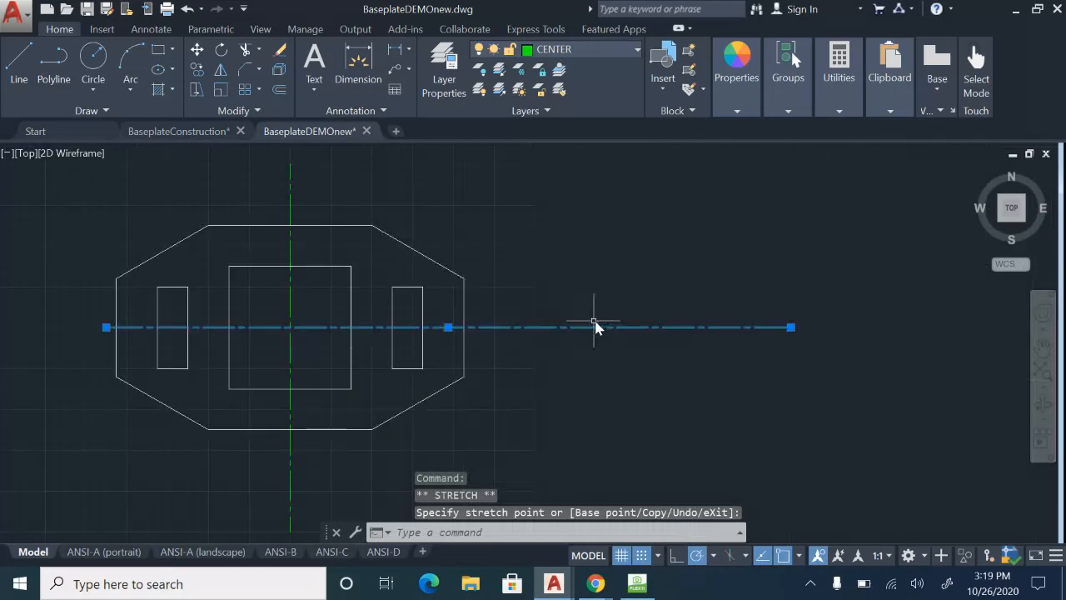
Stretch the horizontal centerline's right end back to just outside the plate's right edge.
left_click(791, 328)
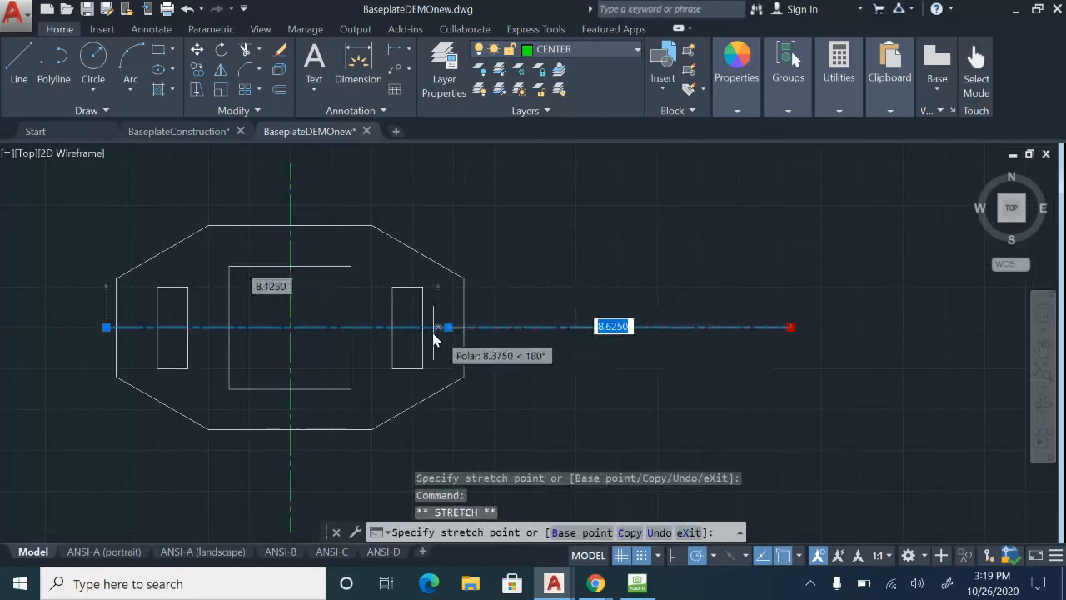
scroll(439, 332, "up", 6)
key("Escape")
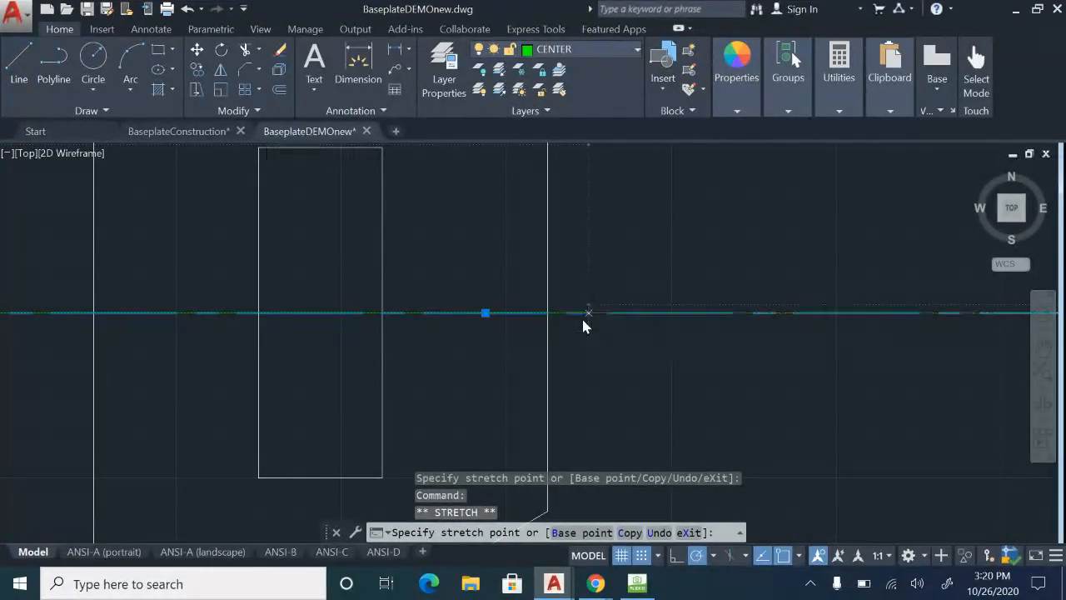
scroll(602, 357, "down", 6)
mouse_move(509, 307)
middle_mouse_down()
mouse_move(526, 301)
mouse_move(557, 350)
middle_mouse_up()
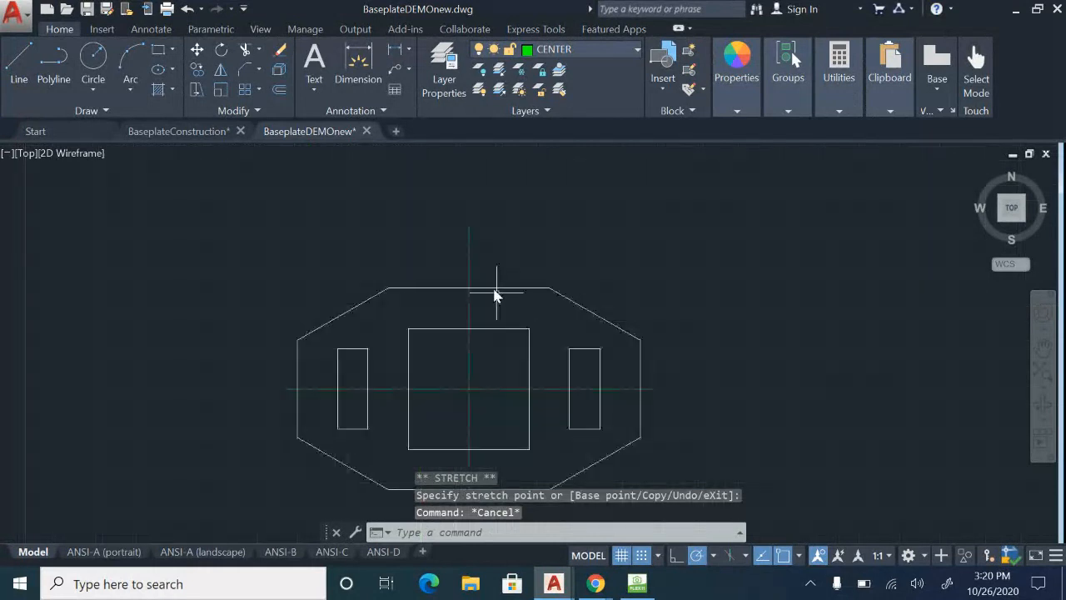
Shorten the vertical centerline by stretching its upper end to just outside the plate's top edge.
left_click(474, 267)
left_click(466, 269)
scroll(468, 263, "up", 4)
left_click(470, 180)
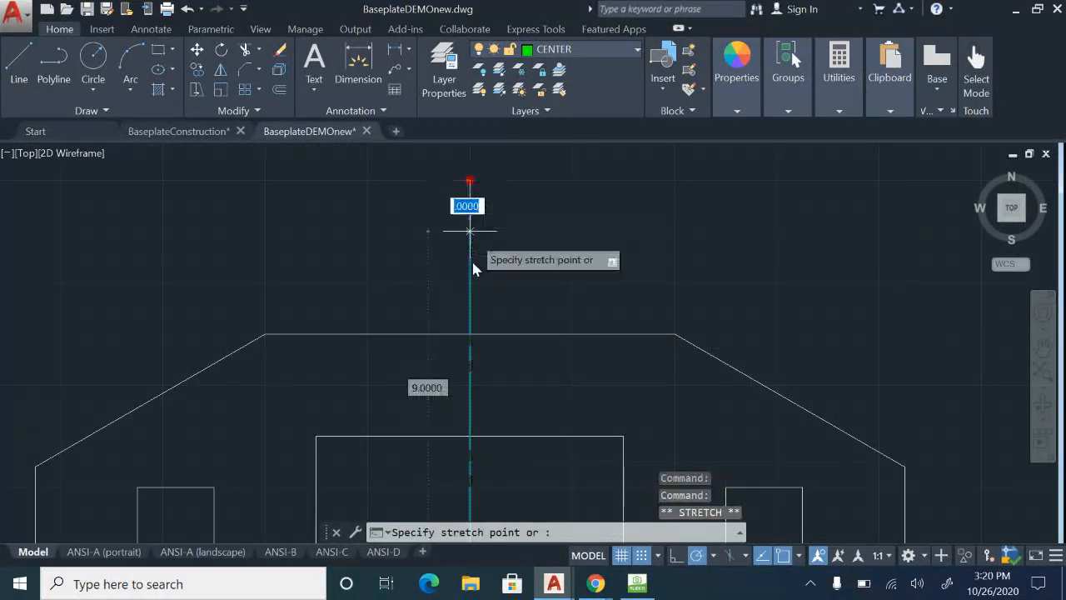
Stretch the vertical centerline's lower end back to just outside the plate's bottom edge and clear the selection.
middle_click_drag(551, 459, 545, 239)
middle_click_drag(592, 487, 575, 295)
middle_click_drag(556, 426, 553, 270)
middle_click_drag(488, 350, 519, 238)
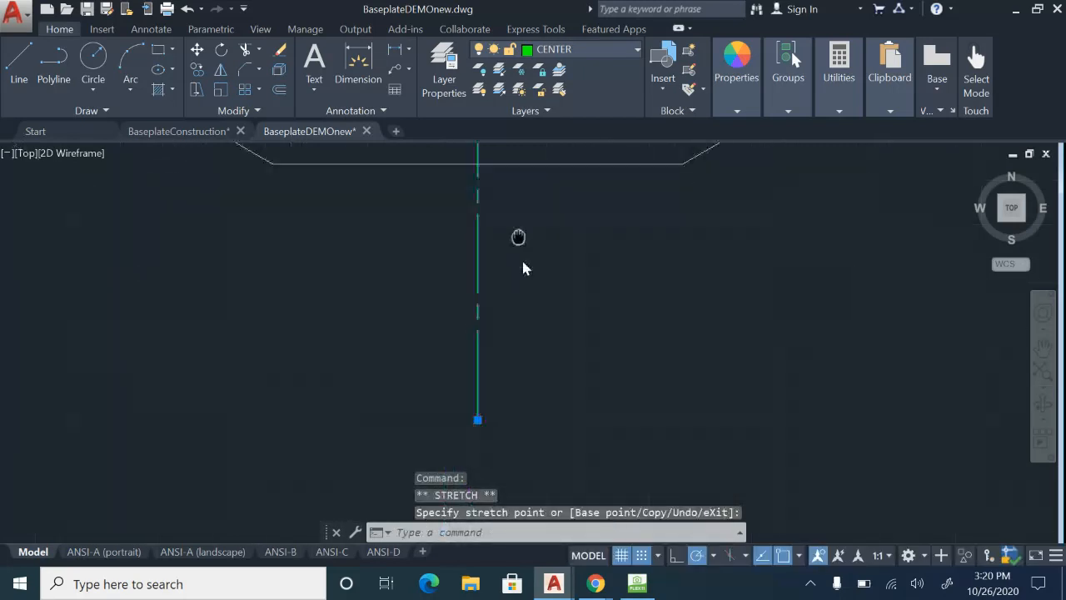
left_click(477, 419)
left_click(482, 191)
scroll(559, 341, "down", 4)
scroll(559, 337, "down", 2)
middle_click_drag(559, 338, 561, 462)
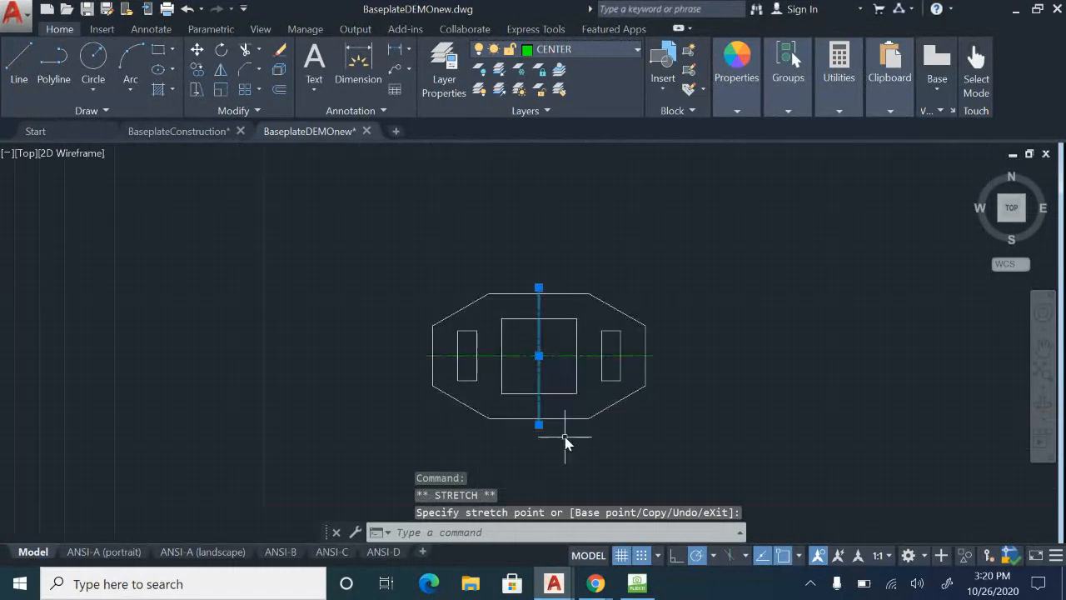
key("Escape")
scroll(544, 374, "up", 6)
left_click(455, 248)
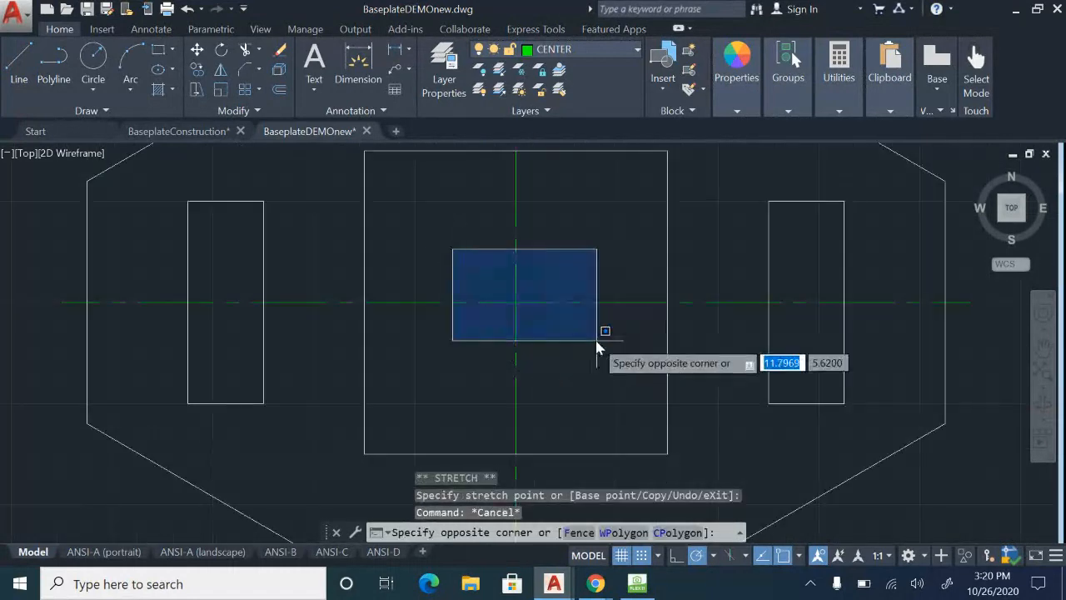
key("Escape")
scroll(750, 222, "down", 4)
middle_click_drag(701, 185, 559, 250)
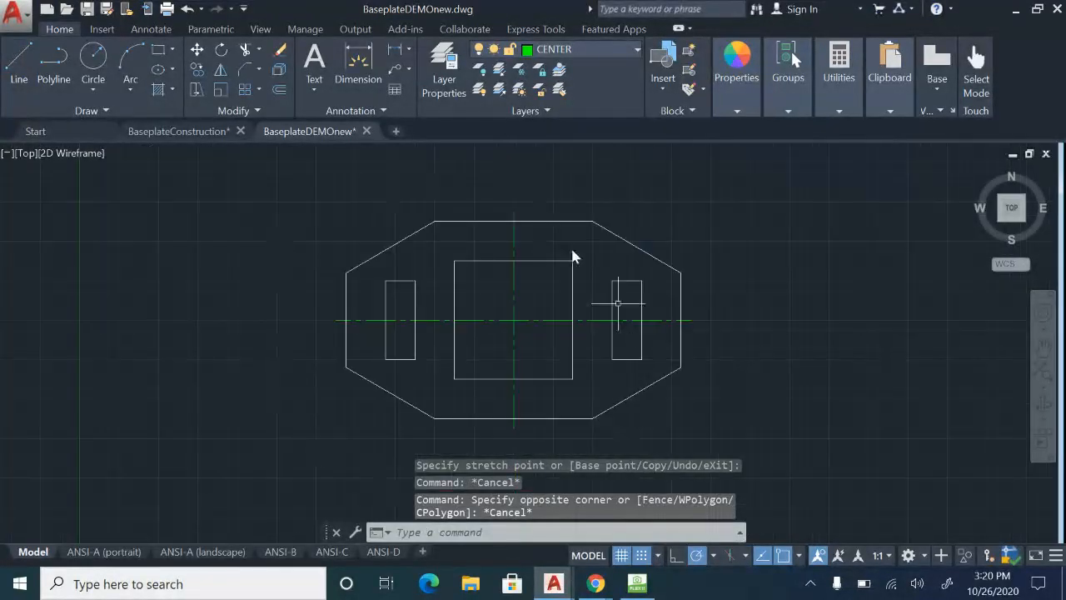
scroll(510, 300, "up", 2)
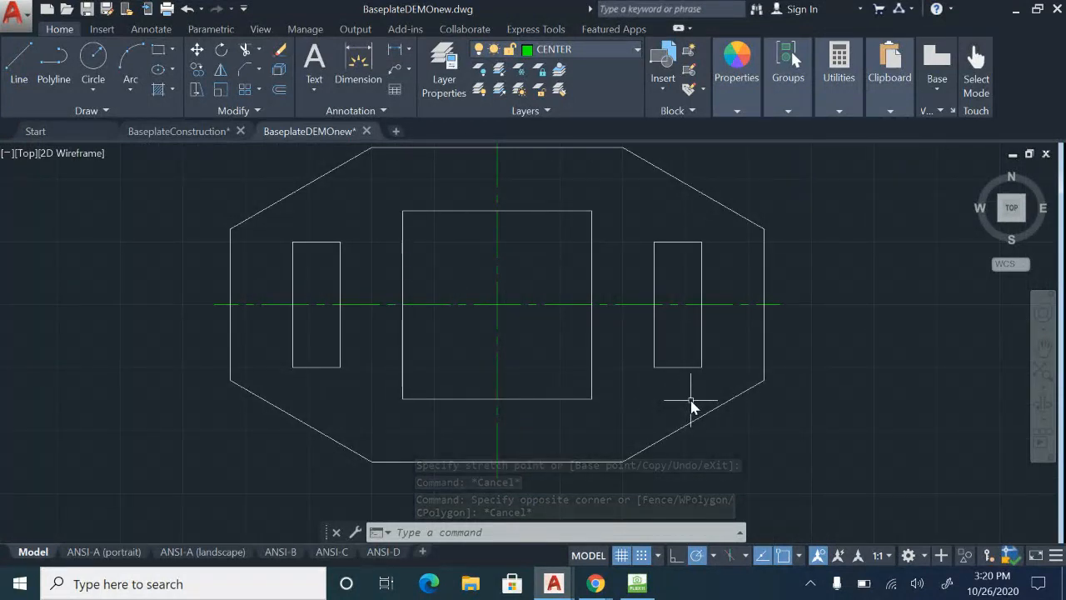
mouse_move(616, 357)
middle_mouse_down()
mouse_move(621, 383)
mouse_move(611, 380)
middle_mouse_up()
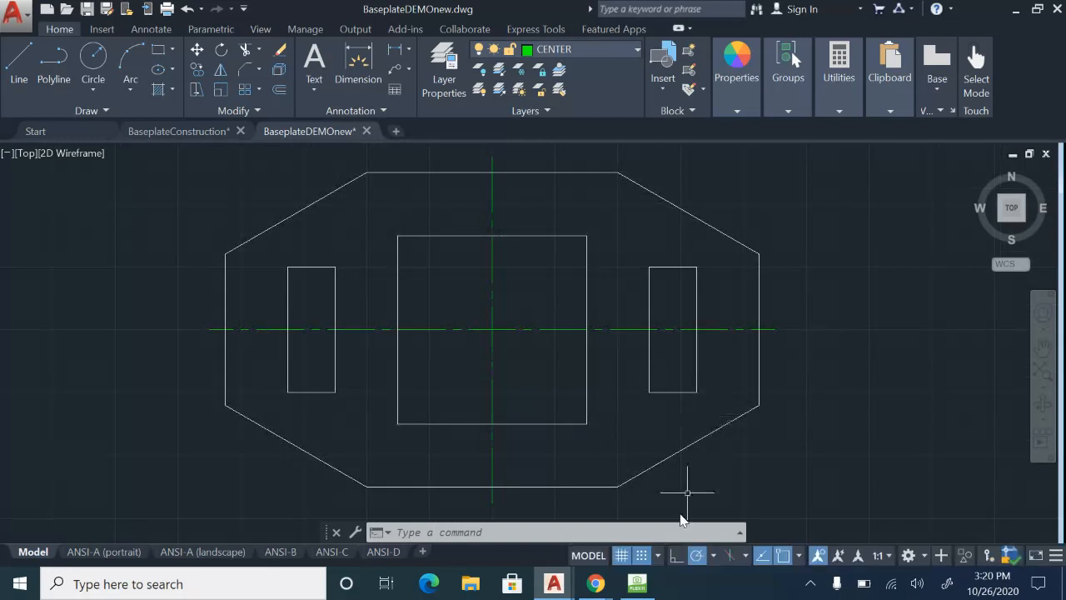
mouse_move(596, 586)
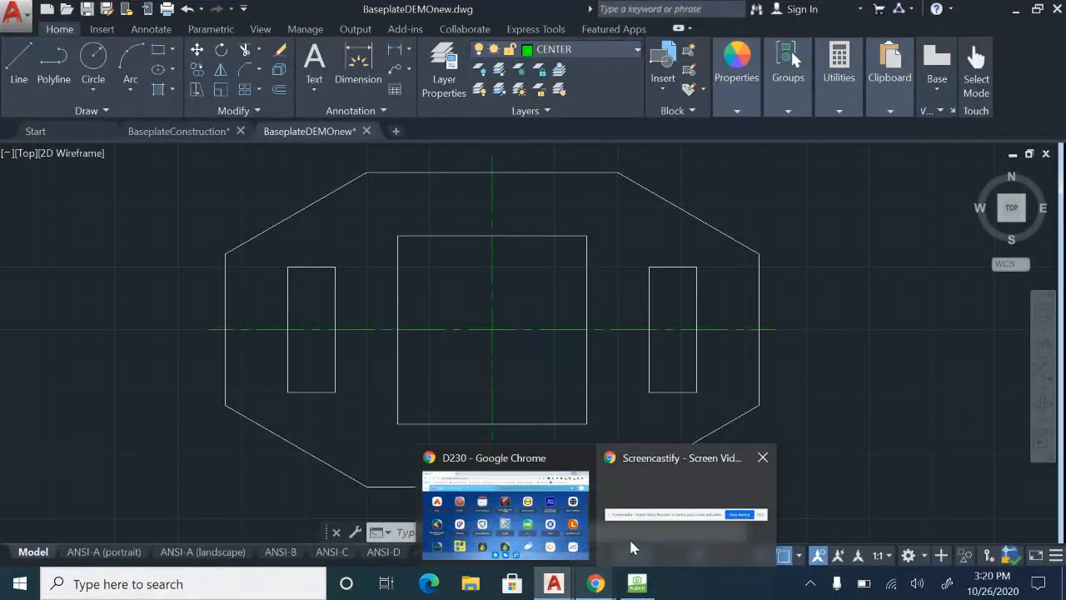